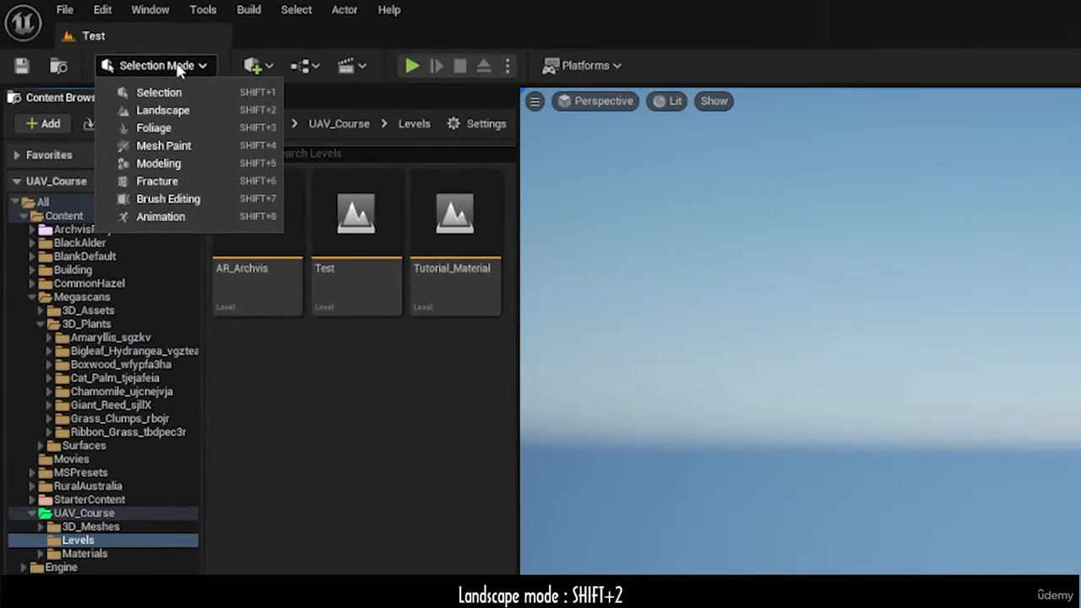
Step: Enter Landscape mode, reset the new landscape's material to None, and check the import-from-file options before returning to creating a new one
{"action": "left_click", "coordinate": [177, 116]}
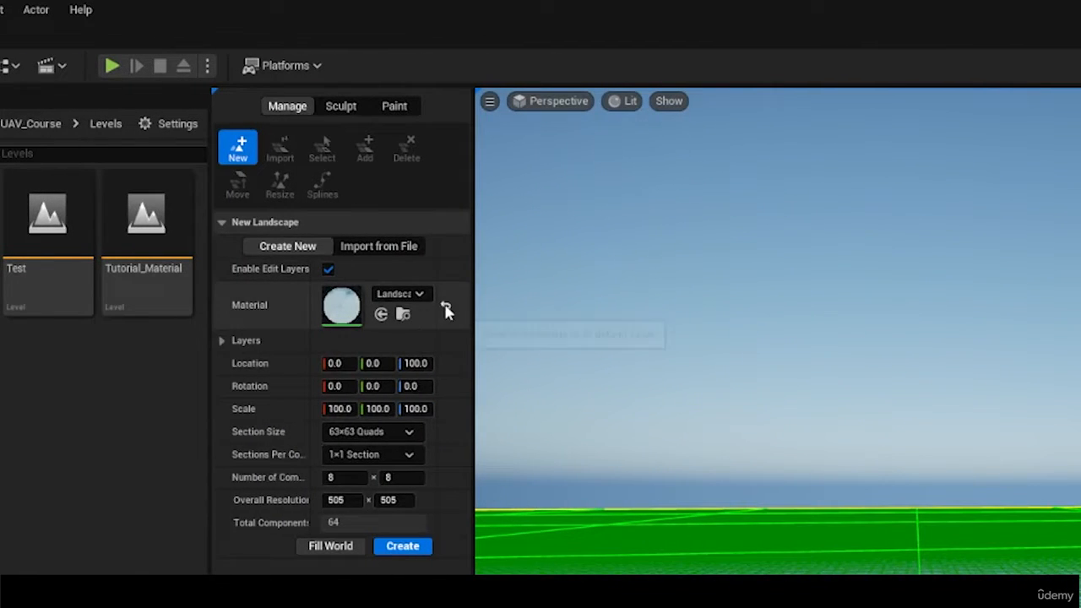
{"action": "left_click", "coordinate": [754, 304]}
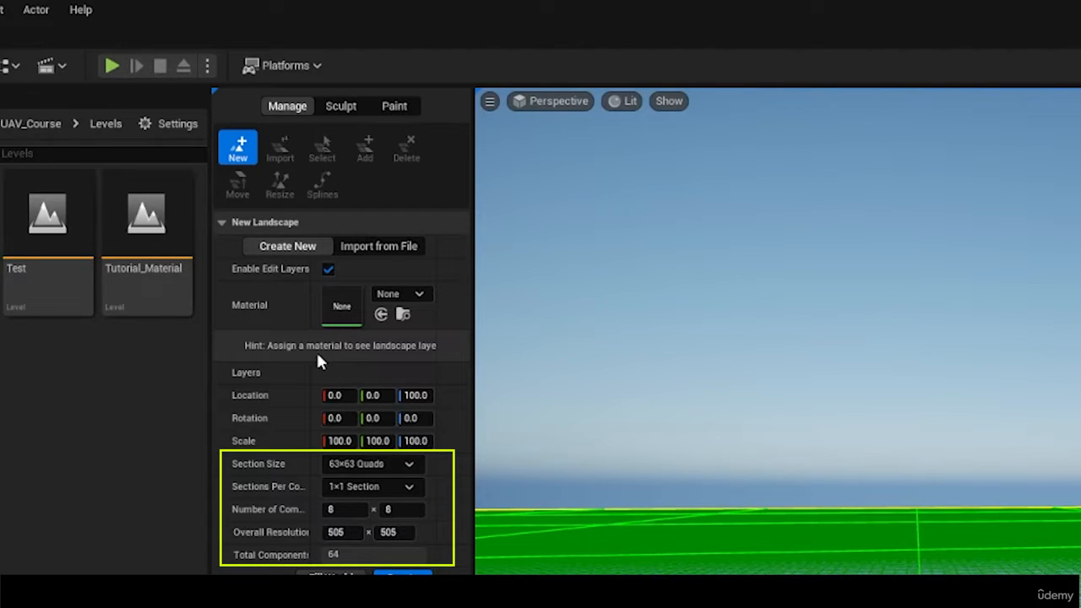
{"action": "left_click", "coordinate": [378, 247]}
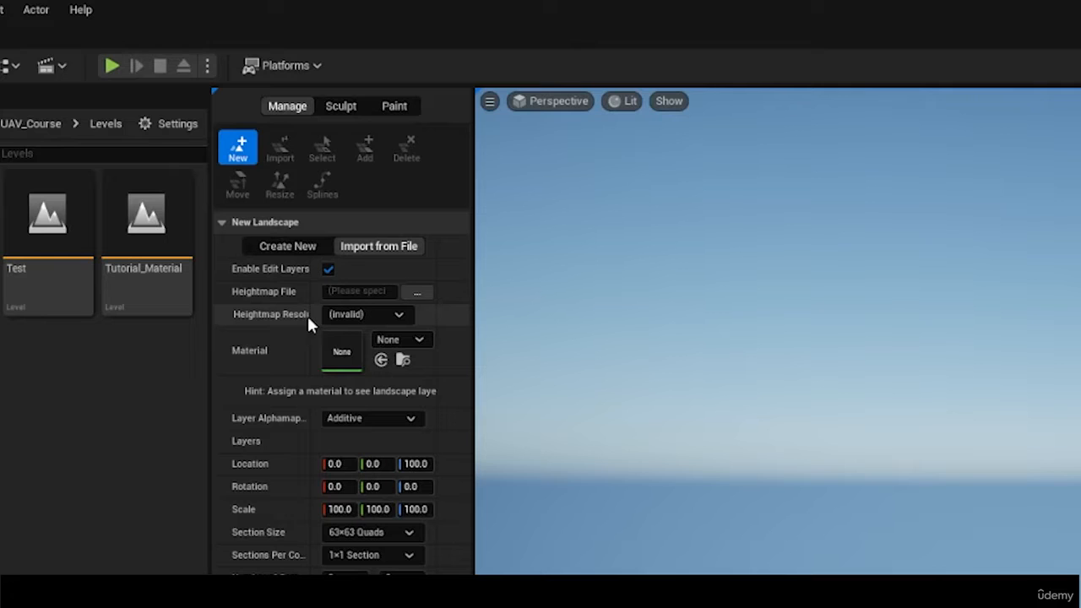
{"action": "left_click", "coordinate": [292, 246]}
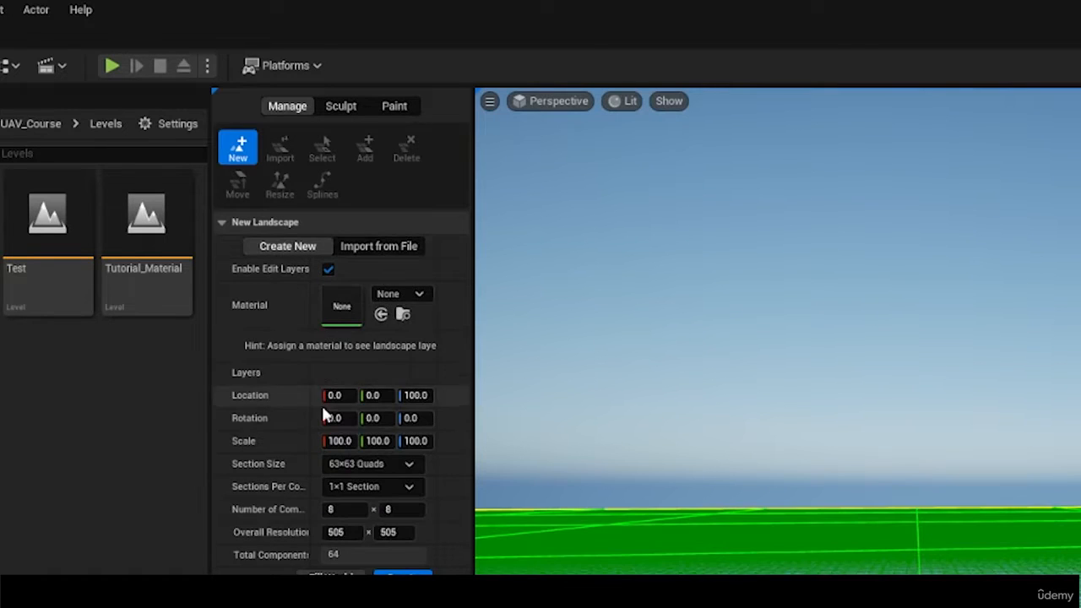
Step: Set the landscape's section size to 31×31 Quads and create it
{"action": "left_click", "coordinate": [393, 464]}
{"action": "left_click", "coordinate": [374, 525]}
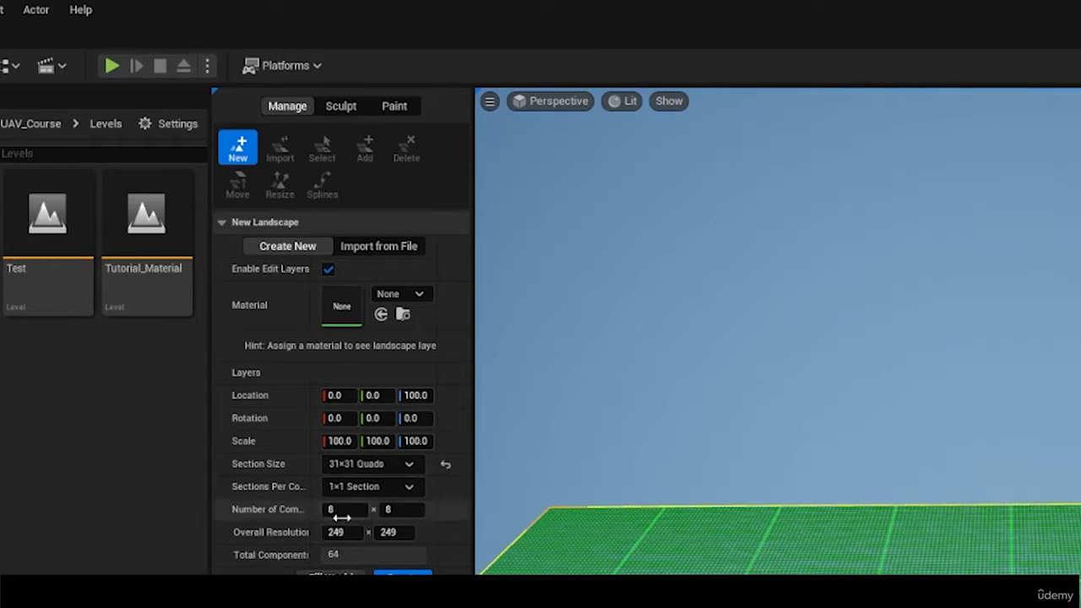
{"action": "left_click", "coordinate": [403, 574]}
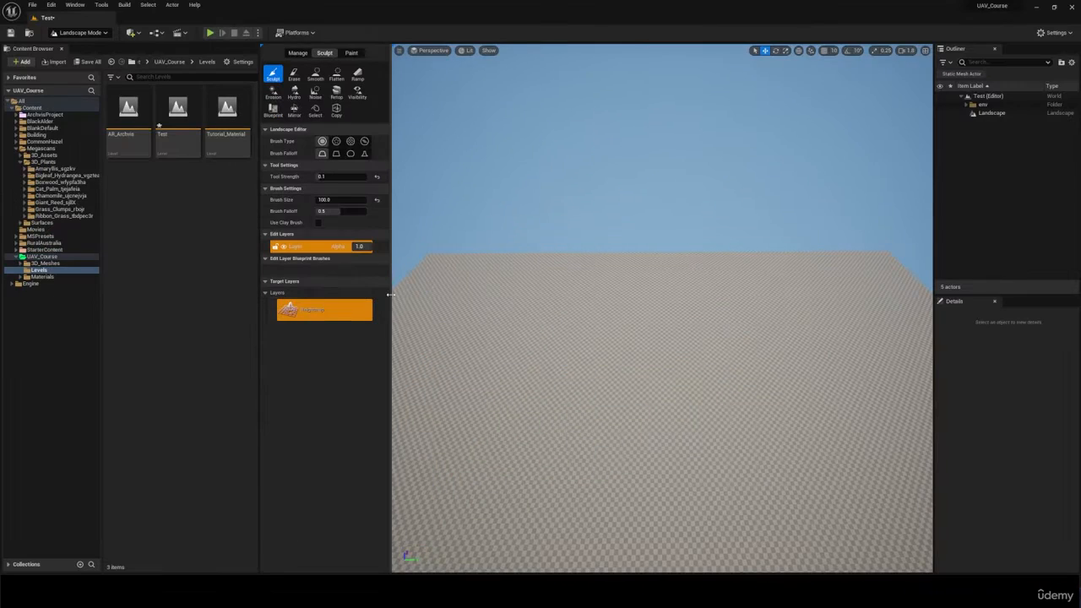
{"action": "right_click_drag", "start_coordinate": [662, 308], "coordinate": [662, 325]}
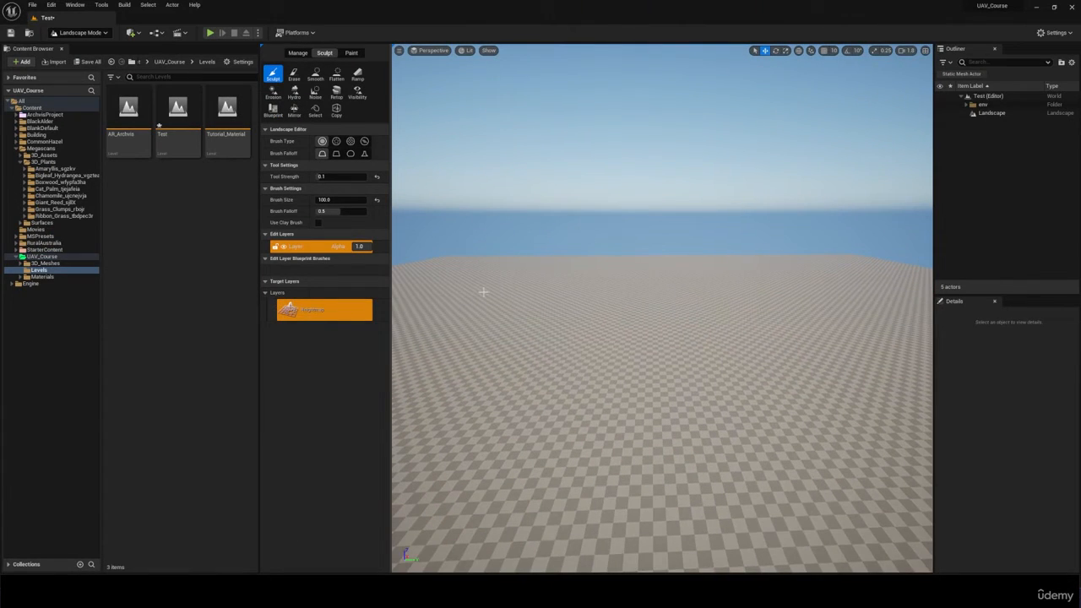
Step: Browse to the Concrete_Facade surface folder within the Megascans content
{"action": "left_click", "coordinate": [20, 162]}
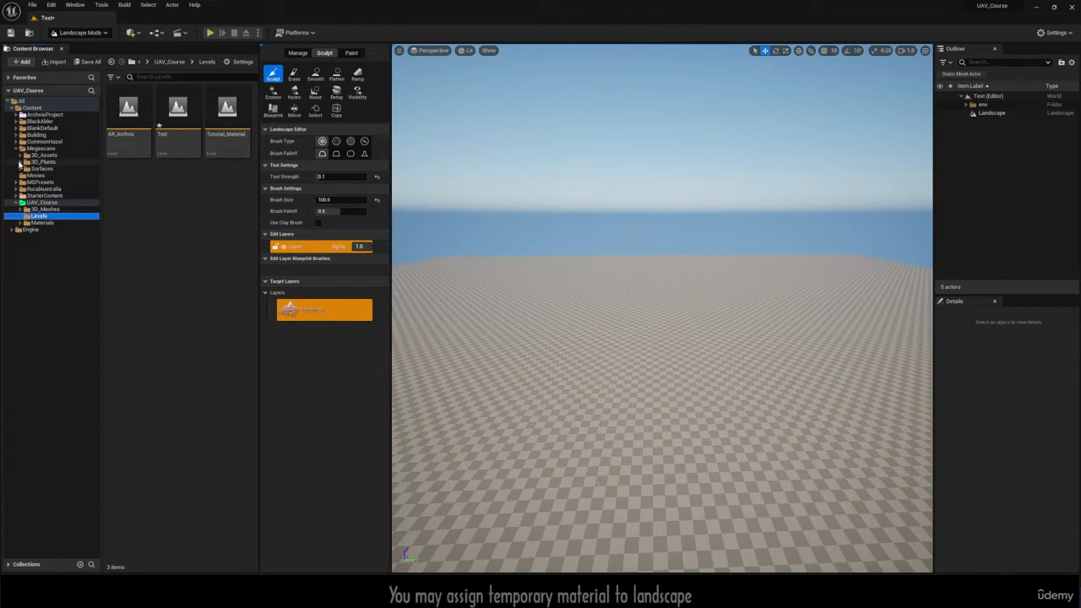
{"action": "double_click", "coordinate": [49, 167]}
{"action": "double_click", "coordinate": [128, 193]}
{"action": "left_click", "coordinate": [66, 203]}
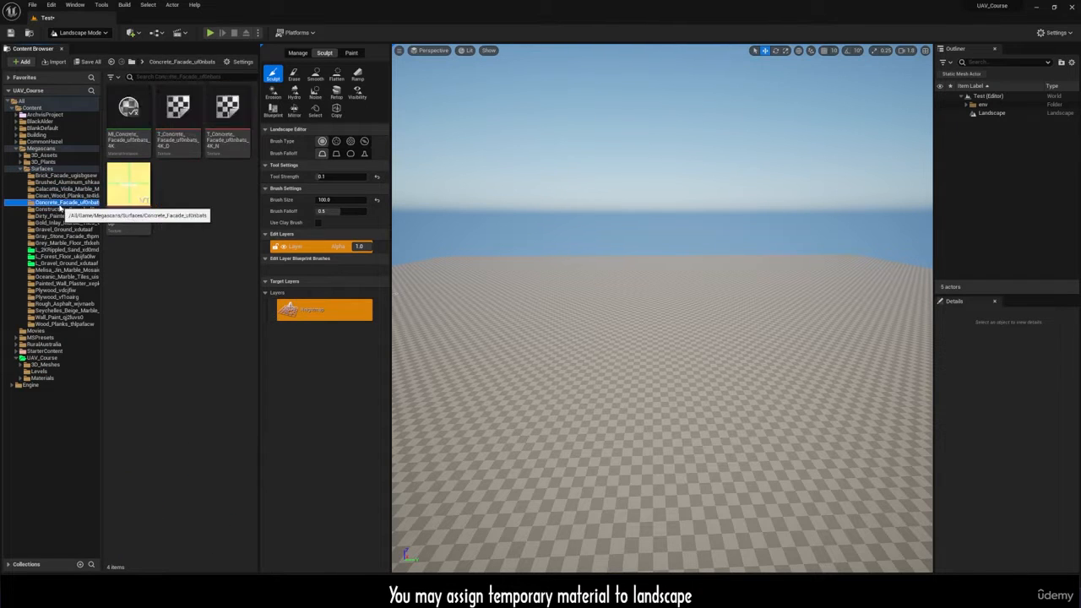
Step: Assign the MI_Concrete_Facade material instance as the landscape's material in Selection mode
{"action": "left_click_drag", "start_coordinate": [128, 108], "coordinate": [555, 372]}
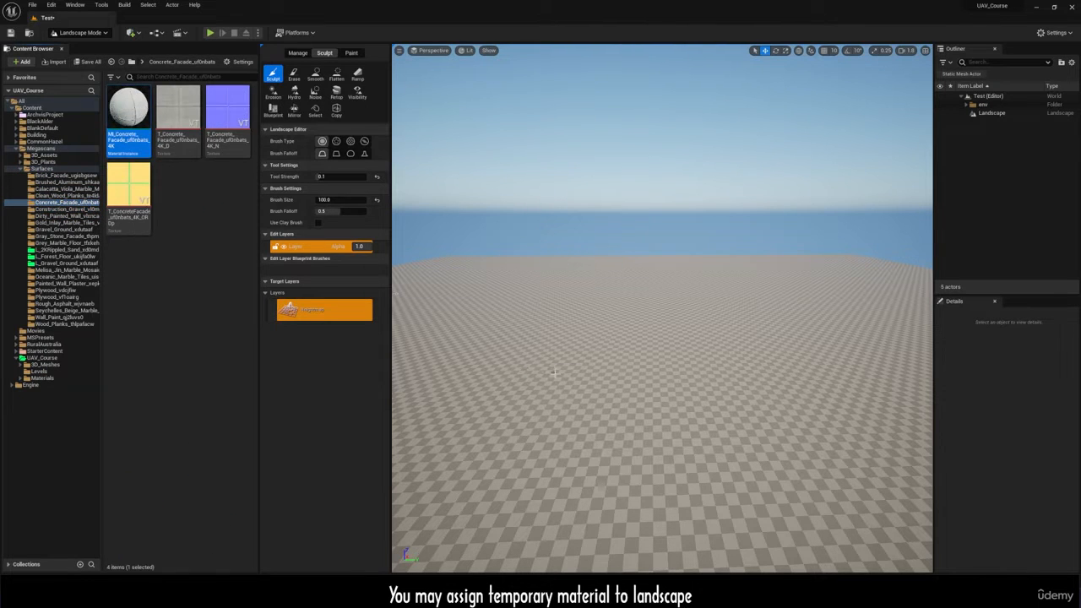
{"action": "left_click", "coordinate": [65, 36]}
{"action": "left_click", "coordinate": [66, 48]}
{"action": "left_click_drag", "start_coordinate": [133, 108], "coordinate": [1021, 484]}
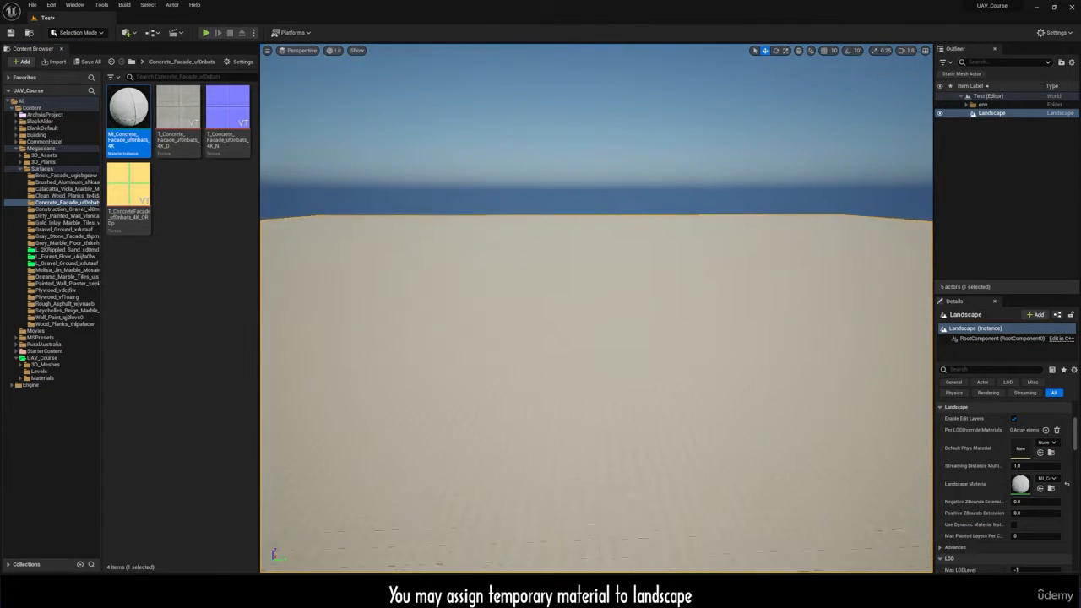
Step: Return to Landscape mode and reset the Sculpt tool's strength to 0.3 and brush size to 2048
{"action": "left_click", "coordinate": [84, 32]}
{"action": "left_click", "coordinate": [68, 55]}
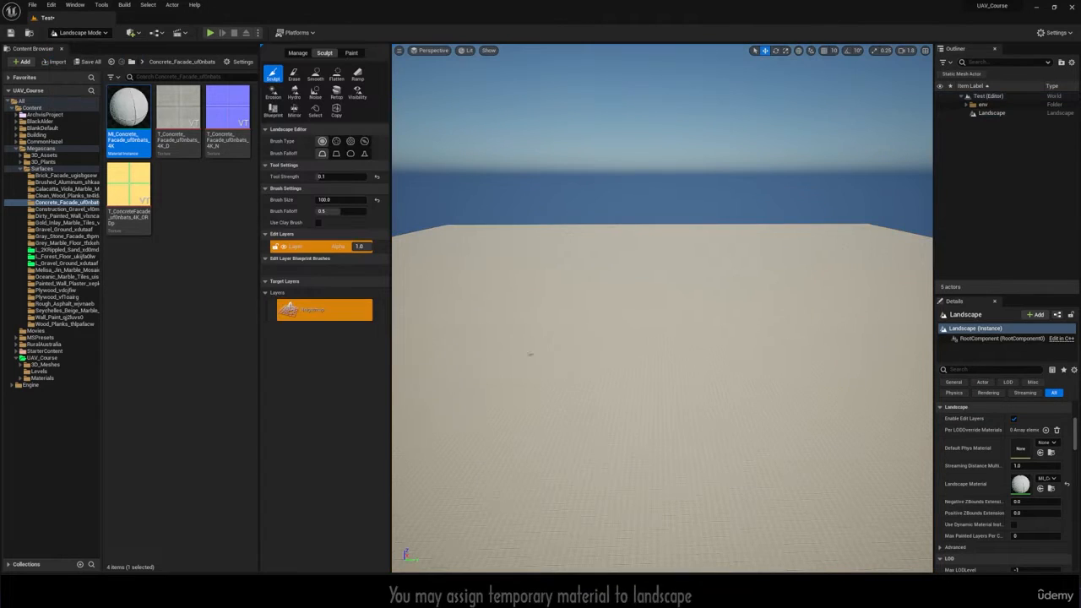
{"action": "left_click", "coordinate": [376, 178]}
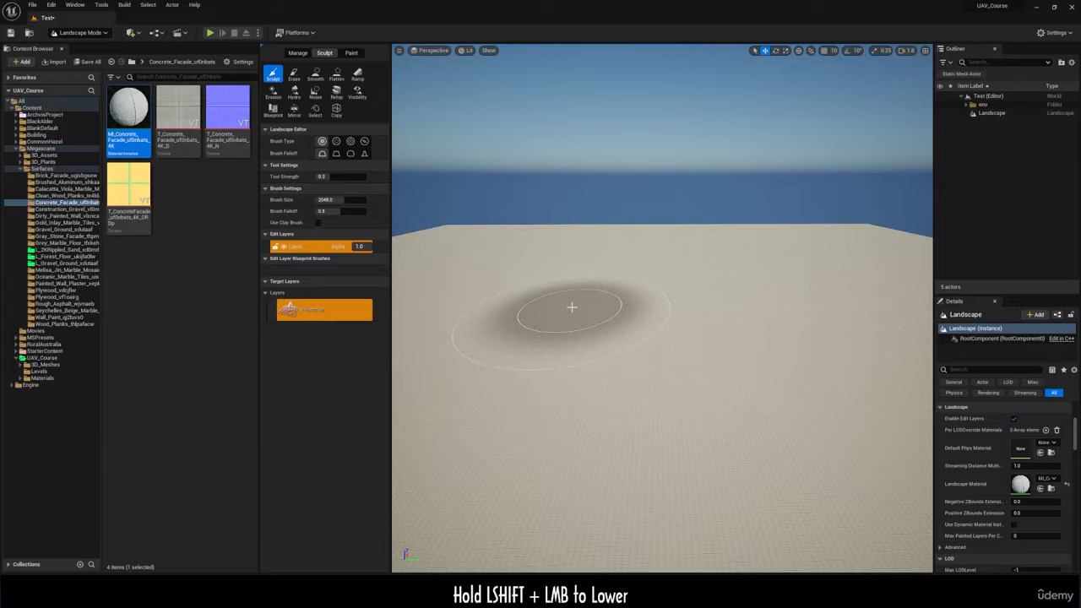
Step: Sculpt a raised mound, lower a pit beside it, and raise more terrain in the foreground
{"action": "left_click_drag", "start_coordinate": [571, 307], "coordinate": [572, 306]}
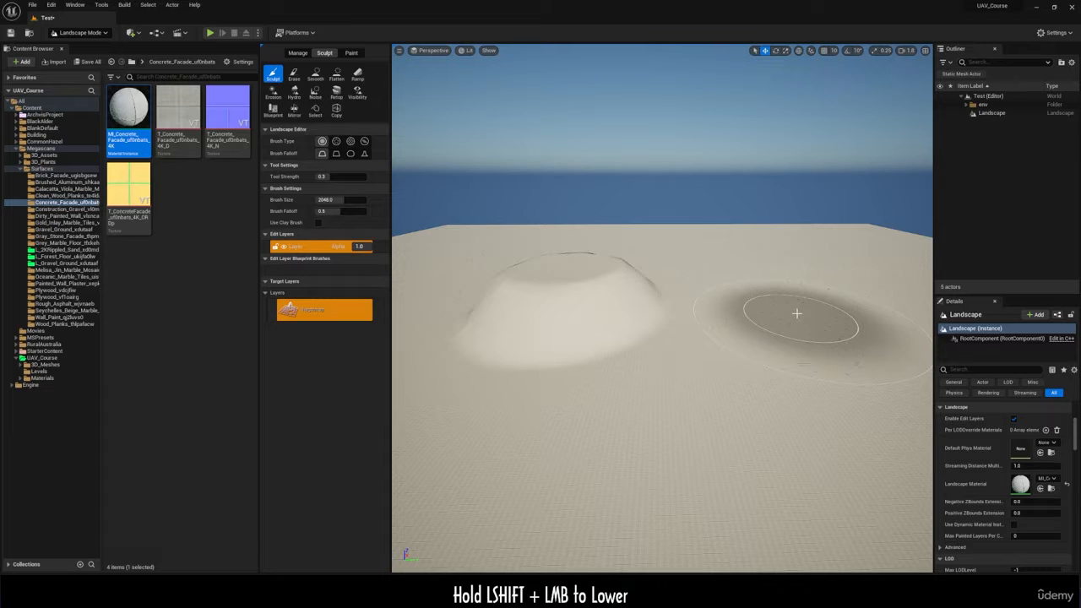
{"action": "left_click_drag", "start_coordinate": [796, 313], "coordinate": [796, 313], "text": "shift"}
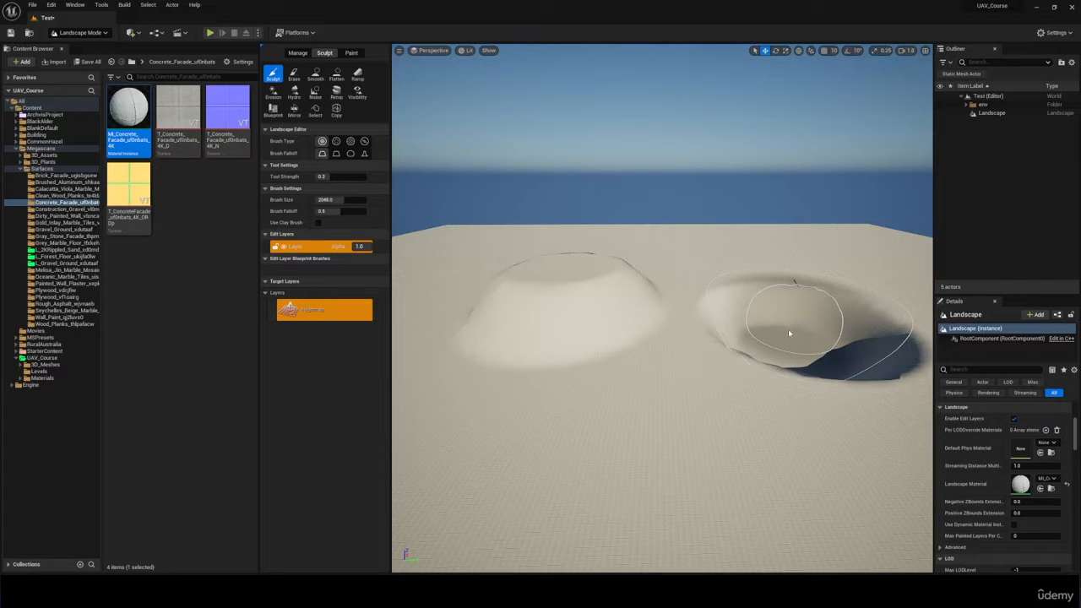
{"action": "mouse_move", "coordinate": [789, 334]}
{"action": "left_mouse_down"}
{"action": "mouse_move", "coordinate": [747, 333]}
{"action": "mouse_move", "coordinate": [579, 393]}
{"action": "mouse_move", "coordinate": [618, 431]}
{"action": "left_mouse_up"}
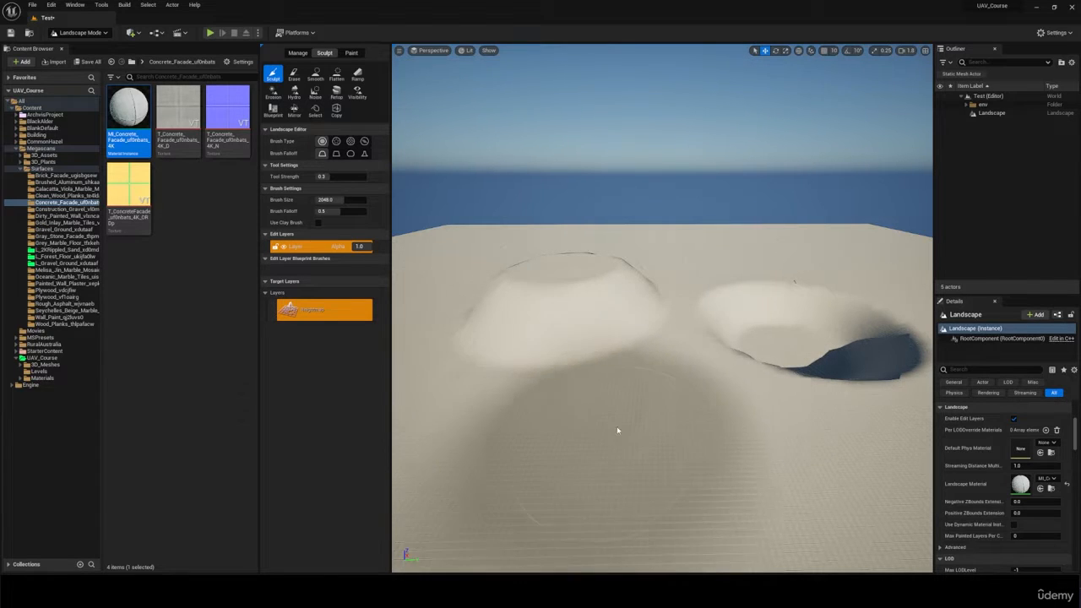
Step: Erase the sculpted mounds and pit with the Erase tool
{"action": "left_click", "coordinate": [294, 73]}
{"action": "mouse_move", "coordinate": [603, 314]}
{"action": "left_mouse_down"}
{"action": "mouse_move", "coordinate": [632, 292]}
{"action": "mouse_move", "coordinate": [838, 328]}
{"action": "mouse_move", "coordinate": [514, 301]}
{"action": "mouse_move", "coordinate": [617, 355]}
{"action": "left_mouse_up"}
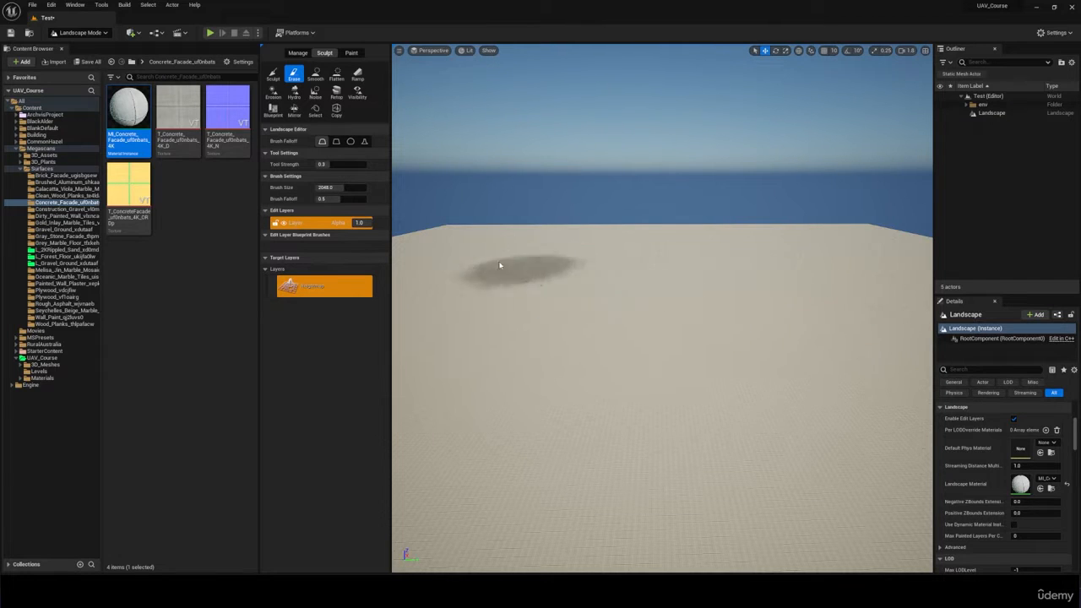
Step: Undo the erasing and soften the sculpted mounds with the Smooth tool
{"action": "left_click", "coordinate": [315, 74]}
{"action": "key", "text": "ctrl+z"}
{"action": "mouse_move", "coordinate": [473, 240]}
{"action": "left_mouse_down"}
{"action": "mouse_move", "coordinate": [554, 297]}
{"action": "mouse_move", "coordinate": [815, 362]}
{"action": "mouse_move", "coordinate": [557, 314]}
{"action": "mouse_move", "coordinate": [602, 305]}
{"action": "left_mouse_up"}
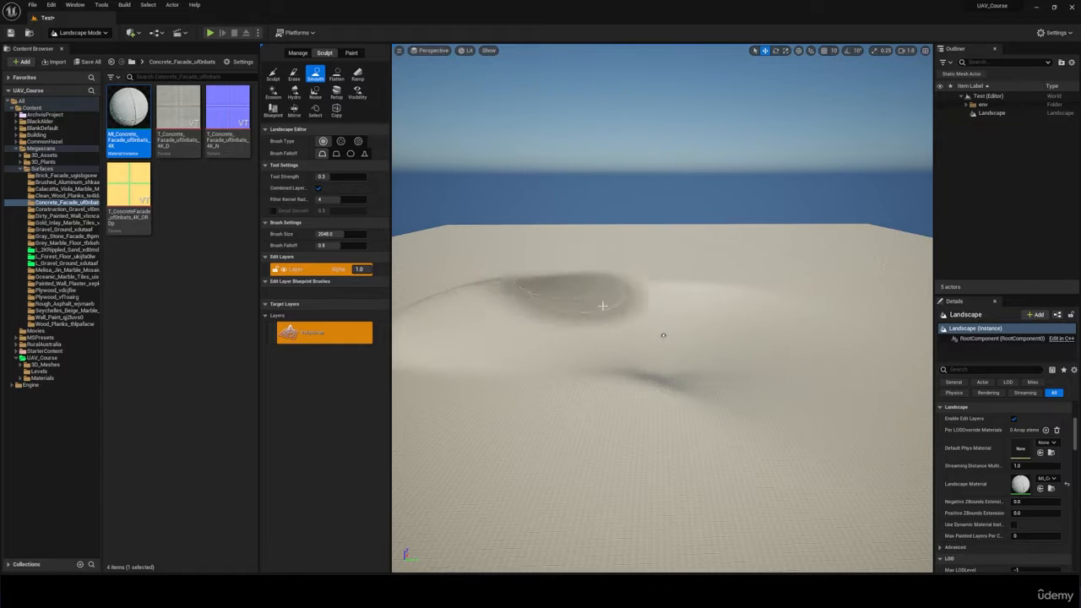
Step: Level the foreground terrain with the Flatten tool and add a ramp between two points beside the hill
{"action": "left_click", "coordinate": [336, 73]}
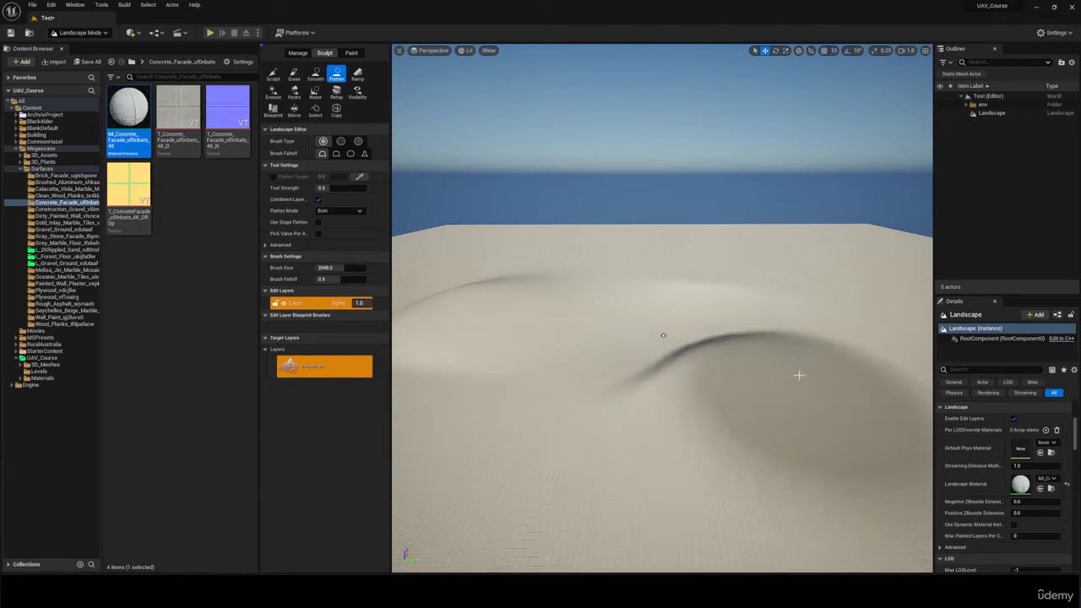
{"action": "mouse_move", "coordinate": [799, 375]}
{"action": "left_mouse_down"}
{"action": "mouse_move", "coordinate": [580, 282]}
{"action": "mouse_move", "coordinate": [675, 397]}
{"action": "left_mouse_up"}
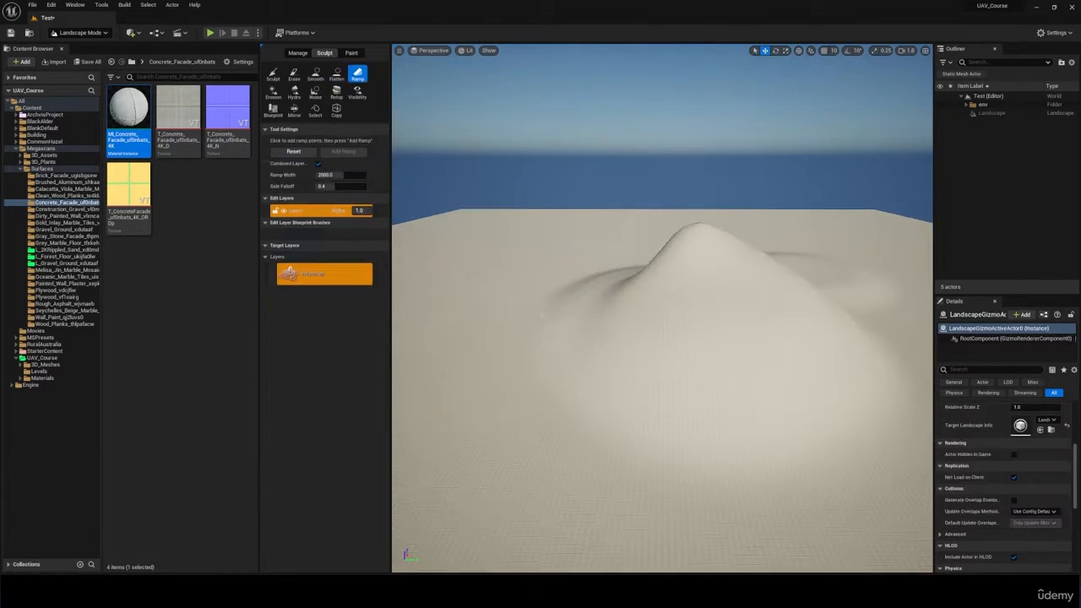
{"action": "left_click", "coordinate": [610, 313]}
{"action": "left_click", "coordinate": [434, 321]}
{"action": "right_click_drag", "start_coordinate": [541, 315], "coordinate": [608, 329]}
{"action": "left_click", "coordinate": [343, 151]}
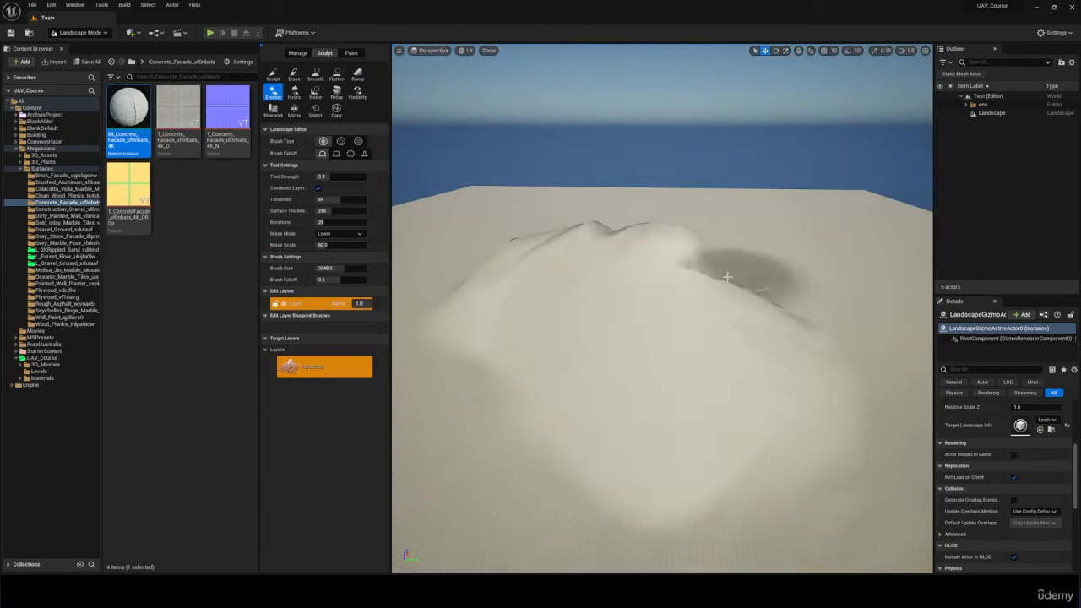
Step: Wear down the hill's slopes with the Erosion tool and the Hydro erosion tool
{"action": "mouse_move", "coordinate": [727, 276]}
{"action": "left_mouse_down"}
{"action": "mouse_move", "coordinate": [591, 321]}
{"action": "mouse_move", "coordinate": [617, 366]}
{"action": "mouse_move", "coordinate": [767, 478]}
{"action": "mouse_move", "coordinate": [530, 361]}
{"action": "mouse_move", "coordinate": [535, 301]}
{"action": "mouse_move", "coordinate": [758, 343]}
{"action": "left_mouse_up"}
{"action": "mouse_move", "coordinate": [757, 343]}
{"action": "right_mouse_down"}
{"action": "mouse_move", "coordinate": [591, 295]}
{"action": "mouse_move", "coordinate": [675, 304]}
{"action": "mouse_move", "coordinate": [548, 313]}
{"action": "right_mouse_up"}
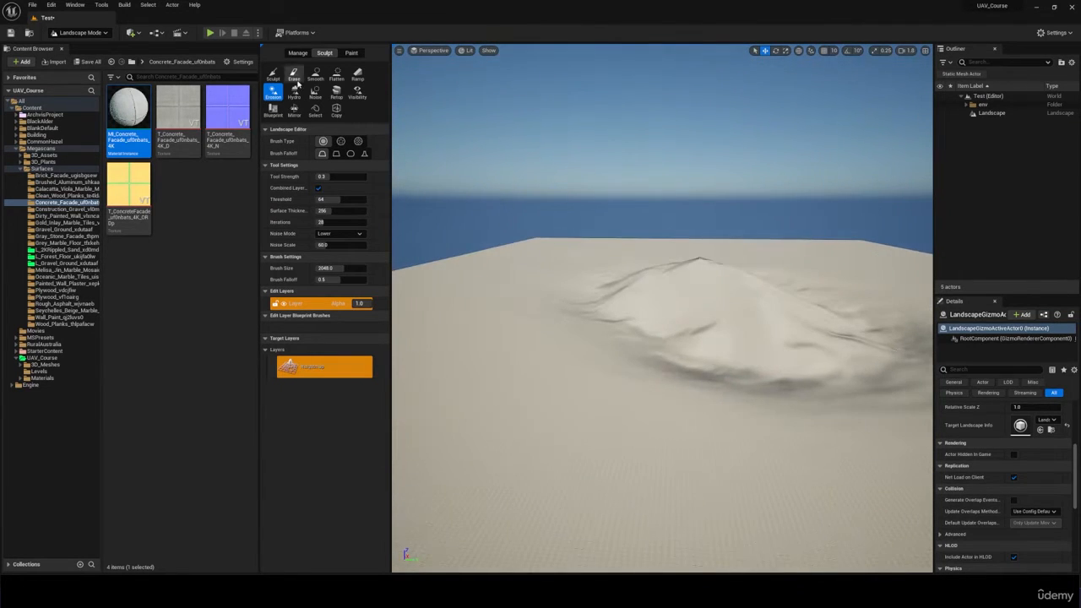
{"action": "left_click", "coordinate": [294, 91]}
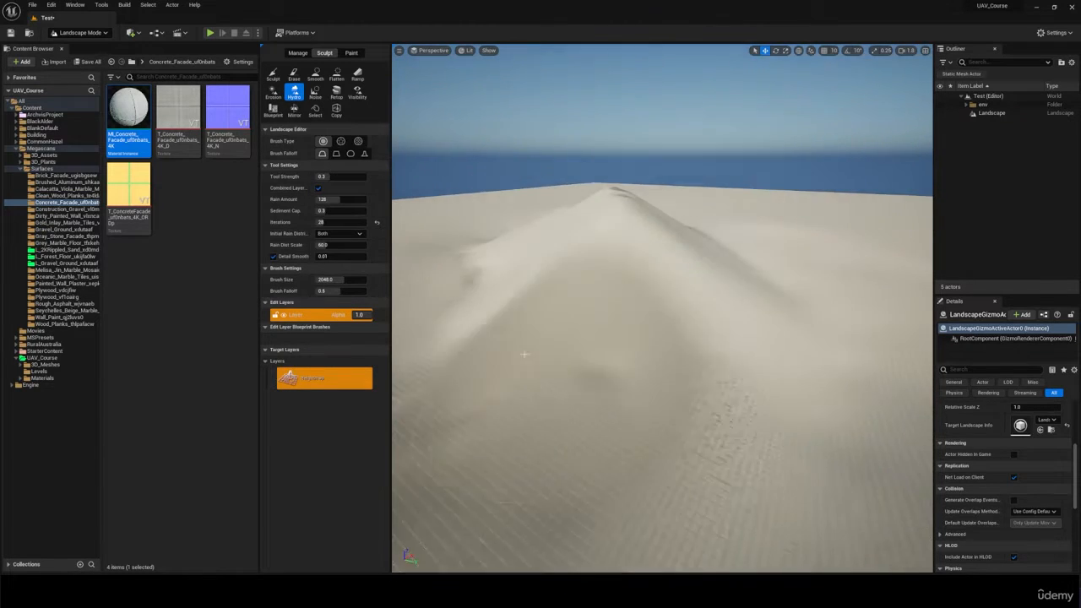
Step: Roughen the hill and the surrounding terrain with several strokes of the Noise tool
{"action": "left_click", "coordinate": [314, 93]}
{"action": "left_click_drag", "start_coordinate": [582, 290], "coordinate": [681, 311]}
{"action": "right_click_drag", "start_coordinate": [681, 311], "coordinate": [608, 300]}
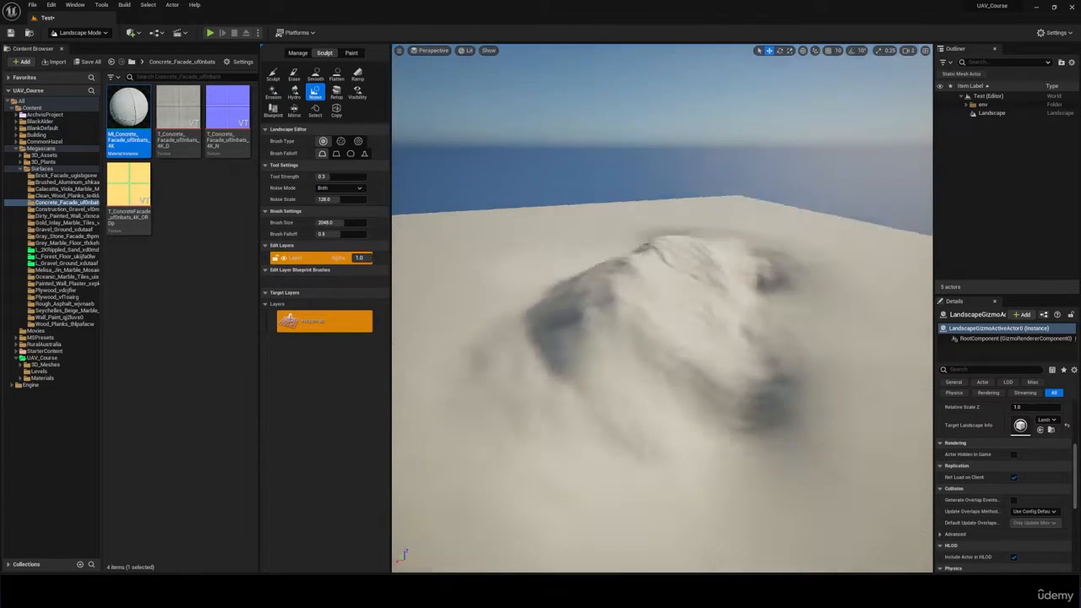
{"action": "mouse_move", "coordinate": [608, 300]}
{"action": "left_mouse_down"}
{"action": "mouse_move", "coordinate": [579, 295]}
{"action": "mouse_move", "coordinate": [728, 362]}
{"action": "left_mouse_up"}
{"action": "right_click_drag", "start_coordinate": [728, 361], "coordinate": [659, 325]}
{"action": "left_click_drag", "start_coordinate": [739, 329], "coordinate": [807, 308]}
{"action": "right_click_drag", "start_coordinate": [807, 308], "coordinate": [743, 342]}
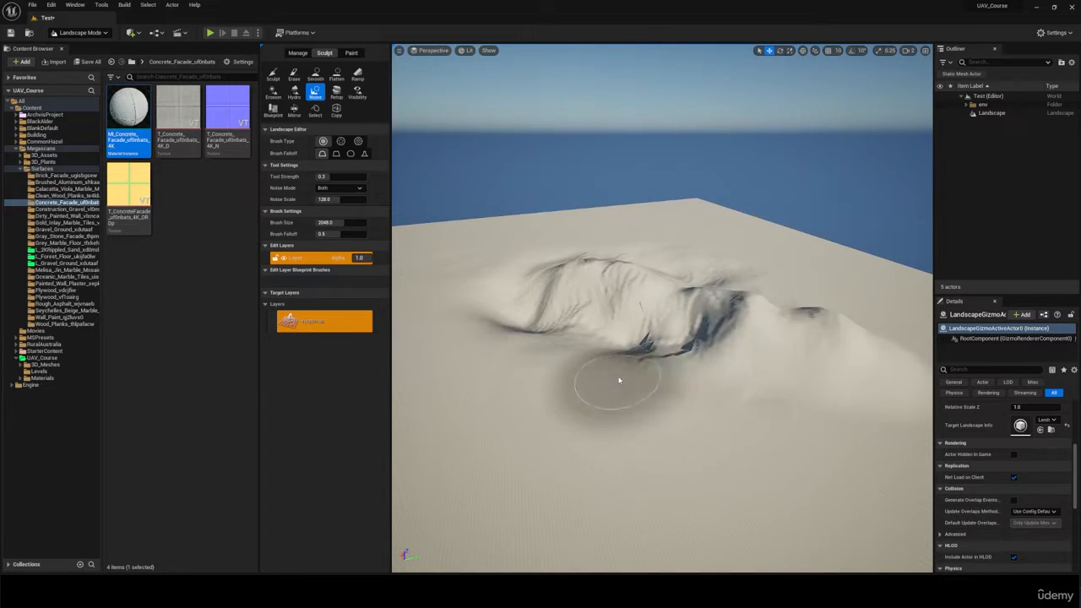
{"action": "left_click_drag", "start_coordinate": [618, 379], "coordinate": [754, 497]}
{"action": "right_click_drag", "start_coordinate": [754, 497], "coordinate": [692, 448]}
{"action": "left_click_drag", "start_coordinate": [608, 363], "coordinate": [541, 459]}
{"action": "right_click_drag", "start_coordinate": [541, 458], "coordinate": [506, 396]}
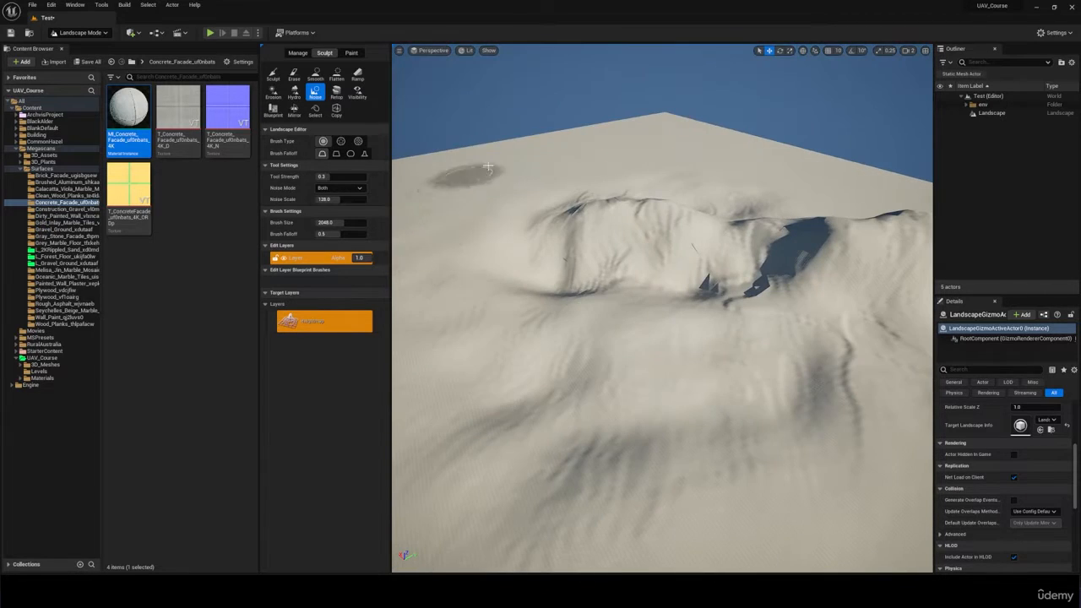
Step: Examine the Retopologize, Visibility and Blueprint sculpting tools and their settings
{"action": "left_click", "coordinate": [336, 92]}
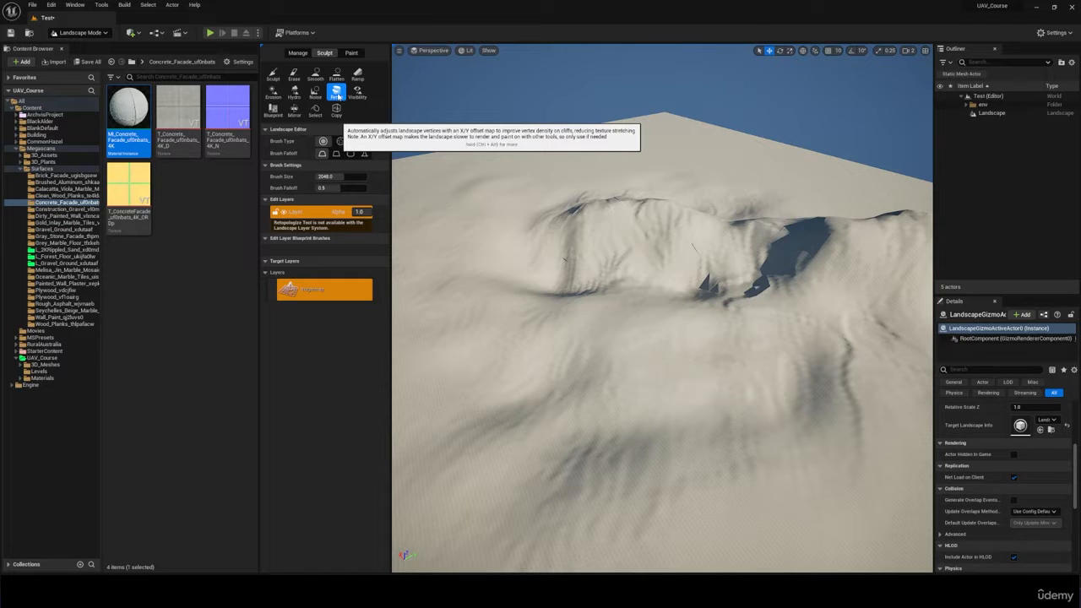
{"action": "left_click", "coordinate": [358, 93]}
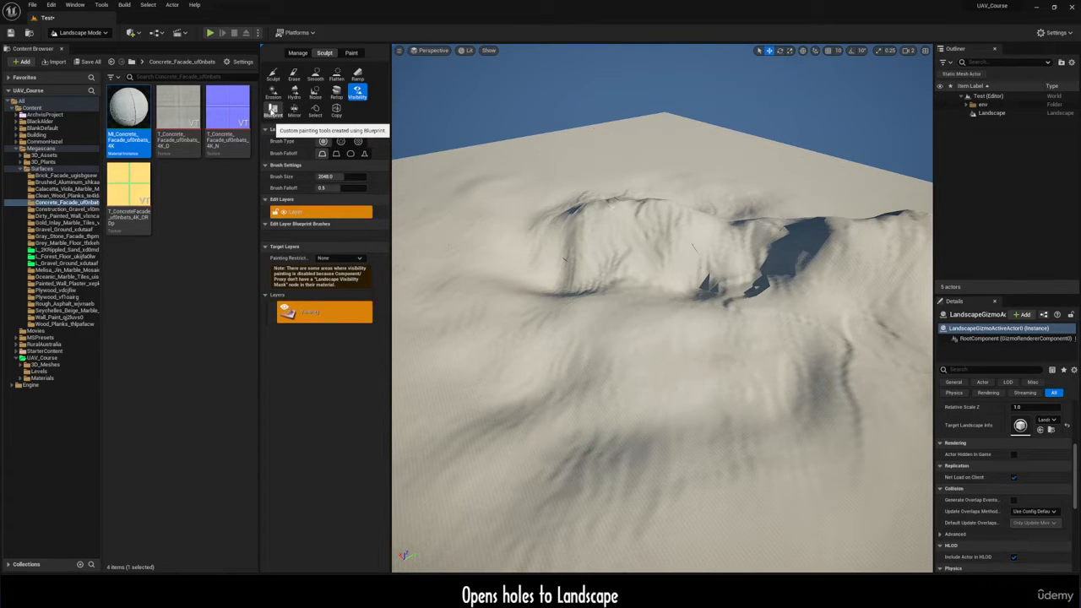
{"action": "left_click", "coordinate": [271, 110]}
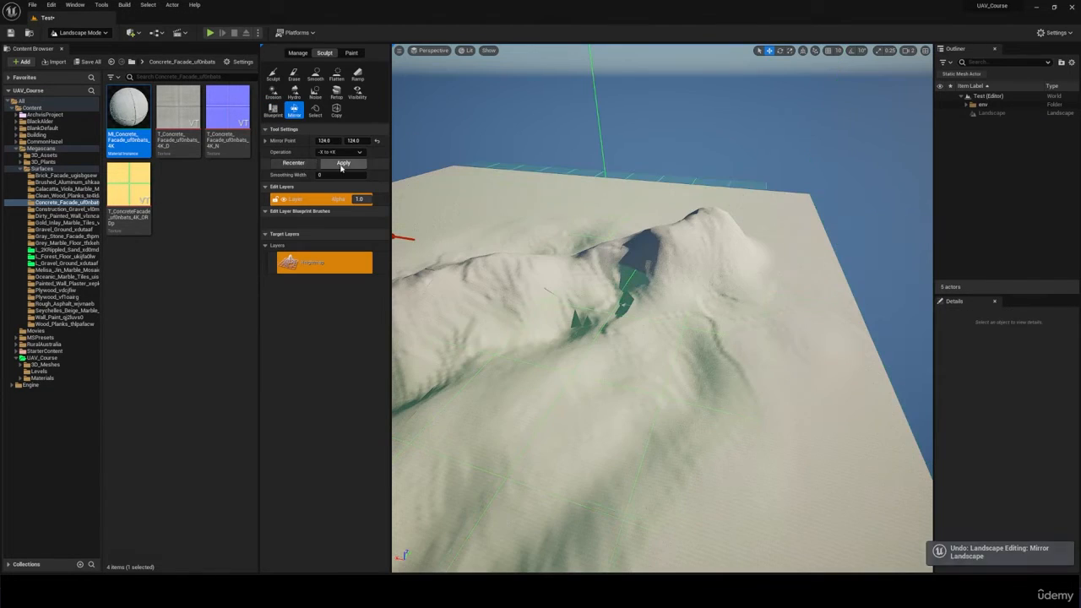
Step: Mirror the sculpted terrain with the Mirror tool, using the -Y to +Y operation
{"action": "left_click", "coordinate": [342, 163]}
{"action": "right_click_drag", "start_coordinate": [662, 308], "coordinate": [653, 281]}
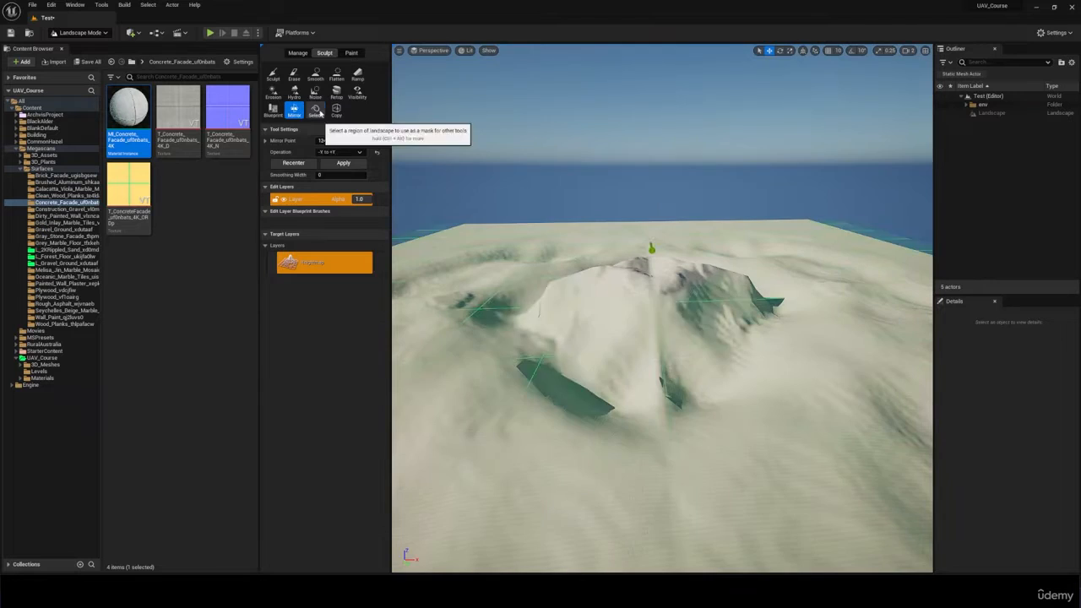
Step: Mask a region over the central peak and raise the terrain around it with the Sculpt tool
{"action": "left_click", "coordinate": [273, 74]}
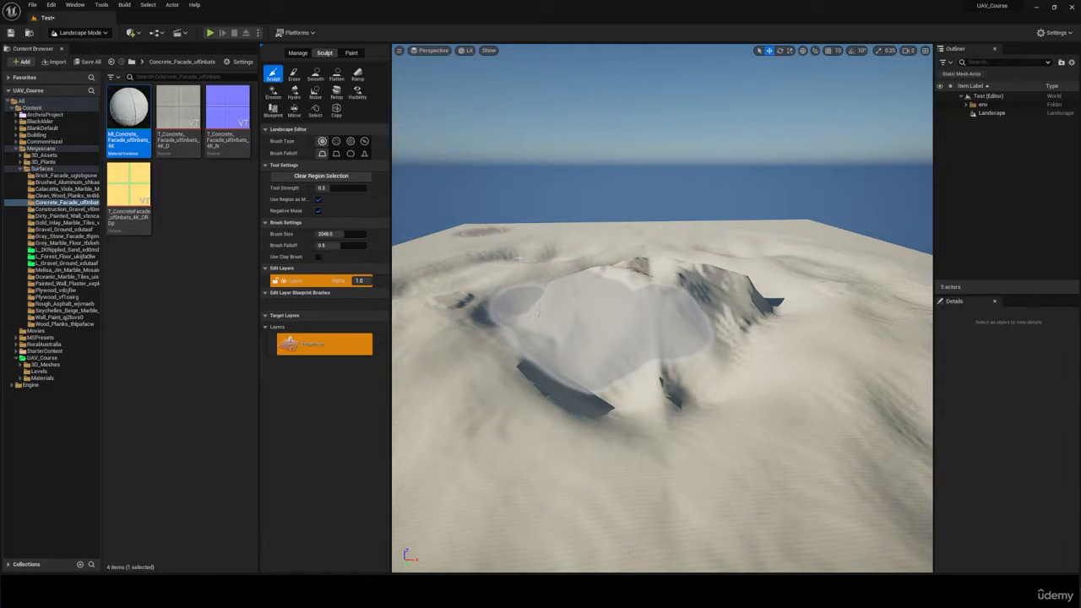
{"action": "left_click_drag", "start_coordinate": [520, 257], "coordinate": [617, 232]}
{"action": "right_click_drag", "start_coordinate": [617, 232], "coordinate": [467, 396]}
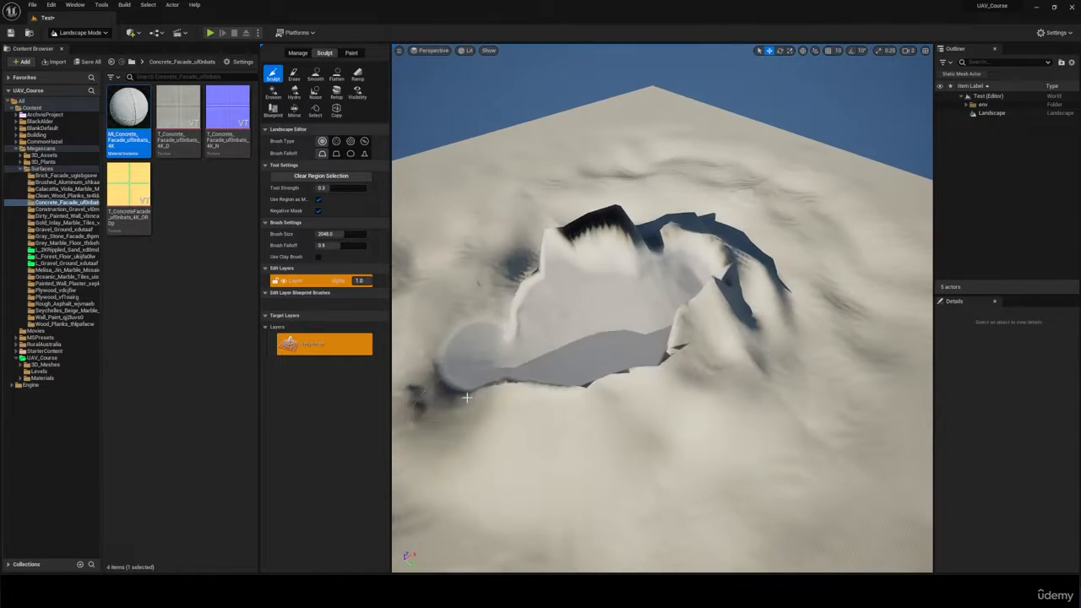
{"action": "left_click_drag", "start_coordinate": [467, 397], "coordinate": [426, 317]}
{"action": "mouse_move", "coordinate": [427, 316]}
{"action": "right_mouse_down"}
{"action": "mouse_move", "coordinate": [540, 253]}
{"action": "mouse_move", "coordinate": [806, 299]}
{"action": "mouse_move", "coordinate": [760, 211]}
{"action": "mouse_move", "coordinate": [743, 220]}
{"action": "right_mouse_up"}
Step: Position the Copy tool's gizmo over the far part of the landscape and paste the copied terrain there
{"action": "left_click", "coordinate": [336, 110]}
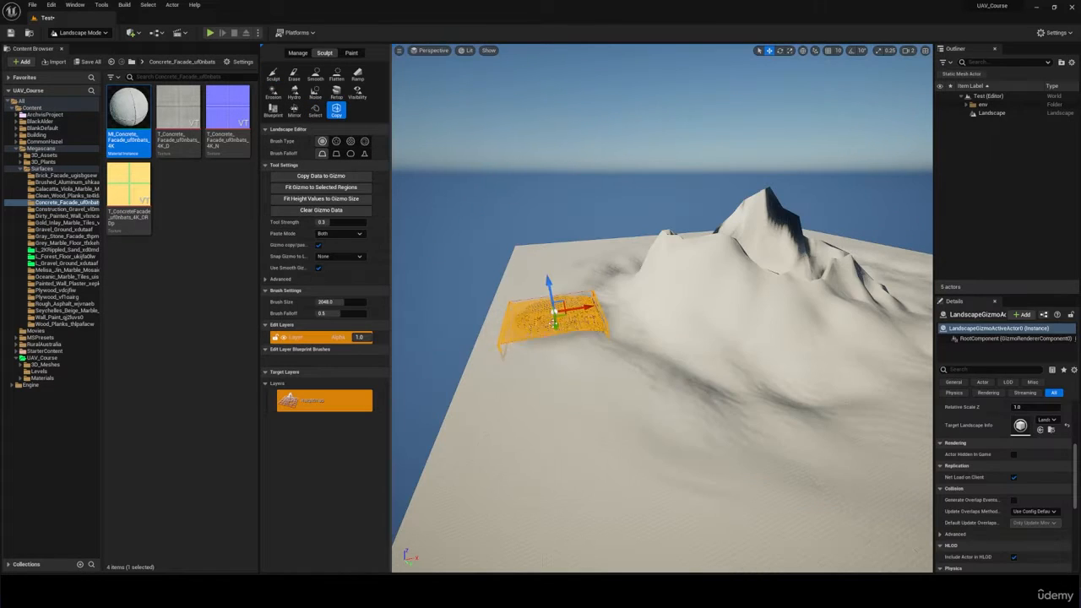
{"action": "mouse_move", "coordinate": [553, 324]}
{"action": "right_mouse_down"}
{"action": "mouse_move", "coordinate": [581, 314]}
{"action": "mouse_move", "coordinate": [555, 337]}
{"action": "right_mouse_up"}
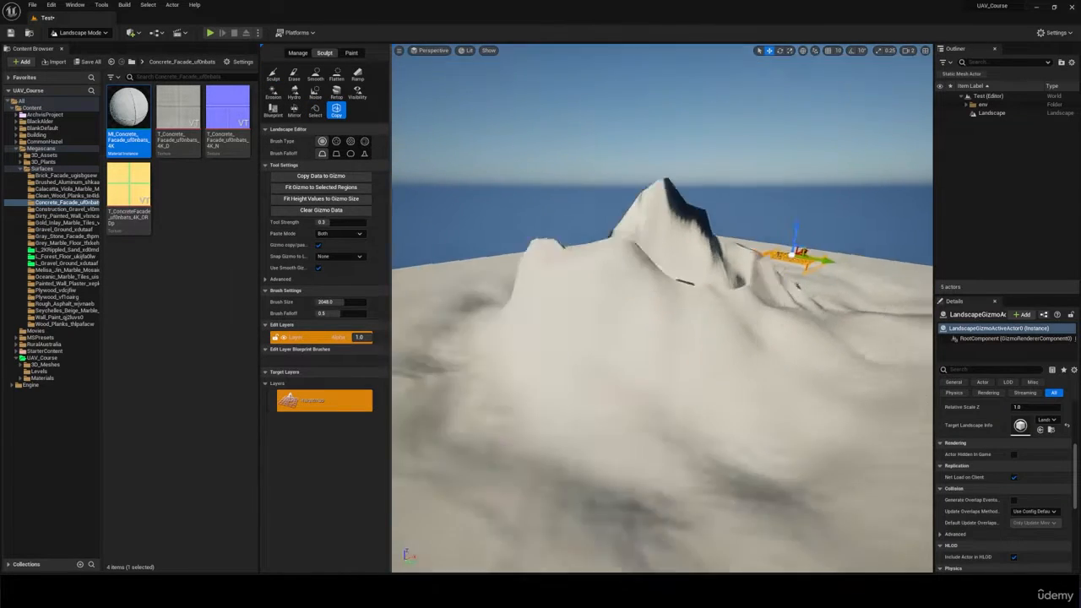
{"action": "right_click_drag", "start_coordinate": [796, 262], "coordinate": [760, 318]}
{"action": "left_click_drag", "start_coordinate": [768, 280], "coordinate": [772, 249]}
{"action": "key", "text": "ctrl+v"}
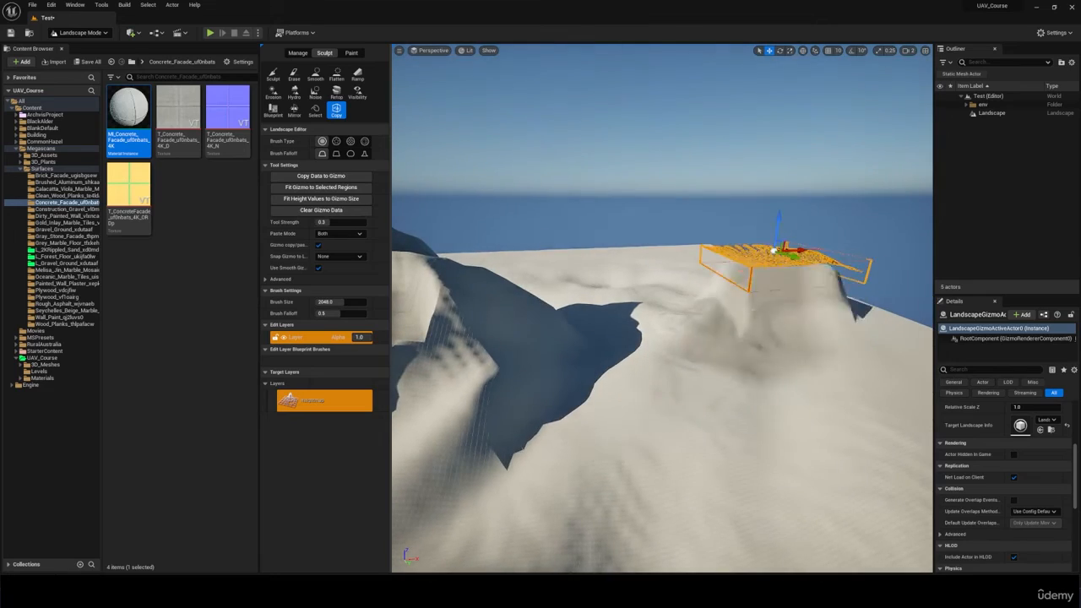
Step: Leave Landscape mode by switching the editor back to Selection Mode
{"action": "right_click_drag", "start_coordinate": [767, 363], "coordinate": [540, 325]}
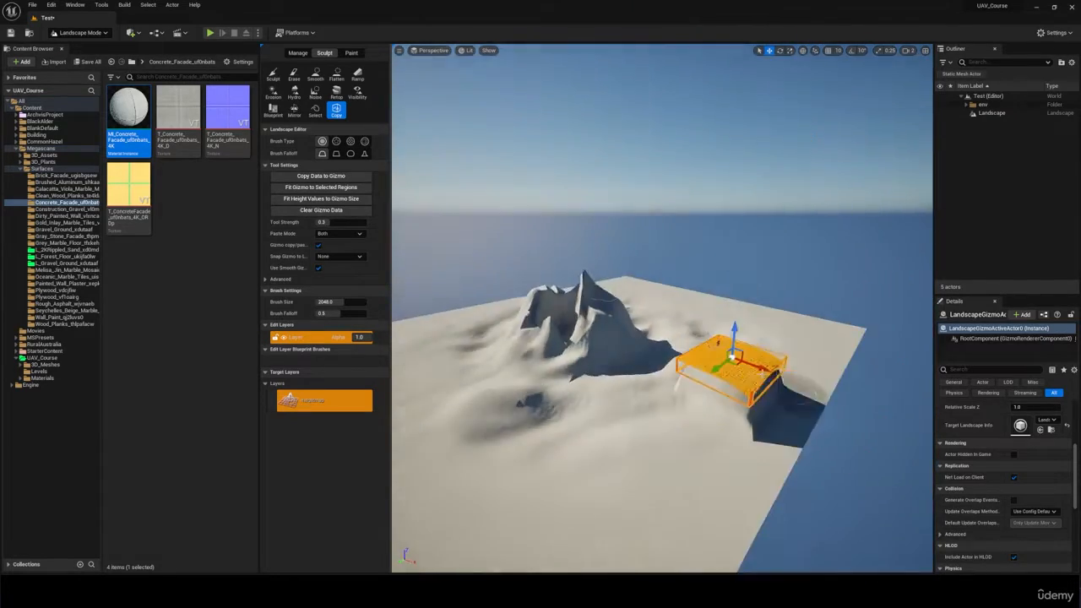
{"action": "left_click", "coordinate": [102, 34]}
{"action": "left_click", "coordinate": [102, 48]}
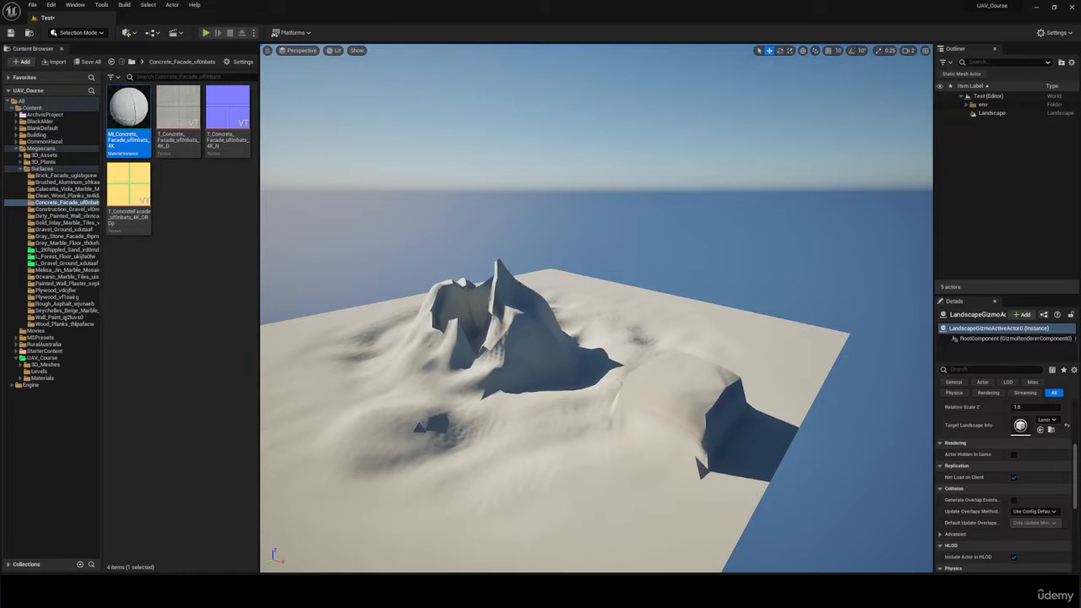
{"action": "mouse_move", "coordinate": [596, 308]}
{"action": "right_mouse_down"}
{"action": "mouse_move", "coordinate": [549, 346]}
{"action": "mouse_move", "coordinate": [625, 342]}
{"action": "mouse_move", "coordinate": [528, 338]}
{"action": "right_mouse_up"}
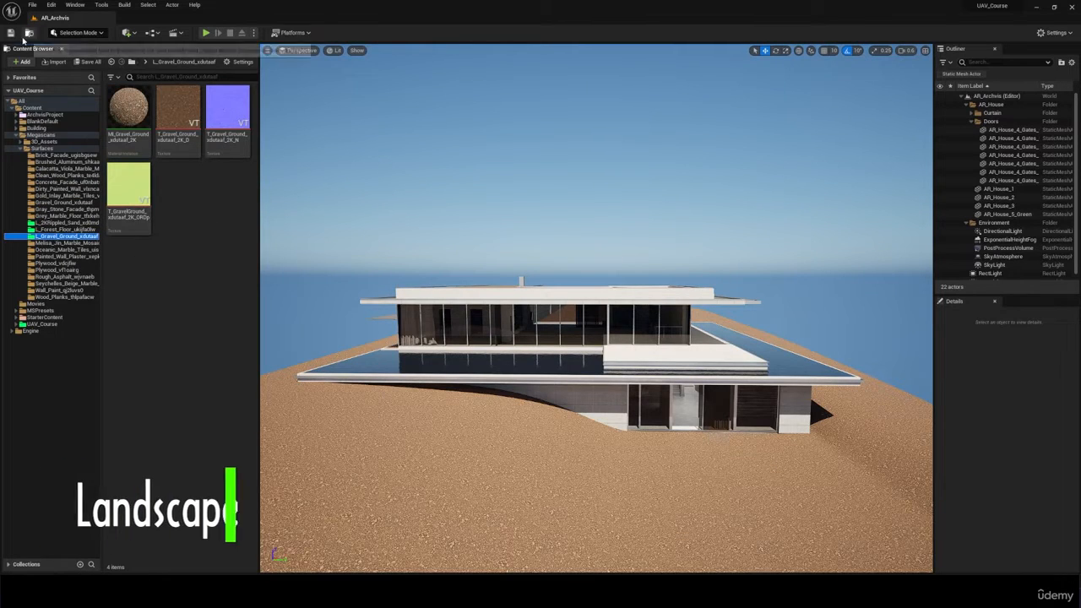
Step: Browse the local Megascans surfaces in Quixel Bridge and view the Forest Floor asset, closing Bridge when done
{"action": "left_click", "coordinate": [23, 61]}
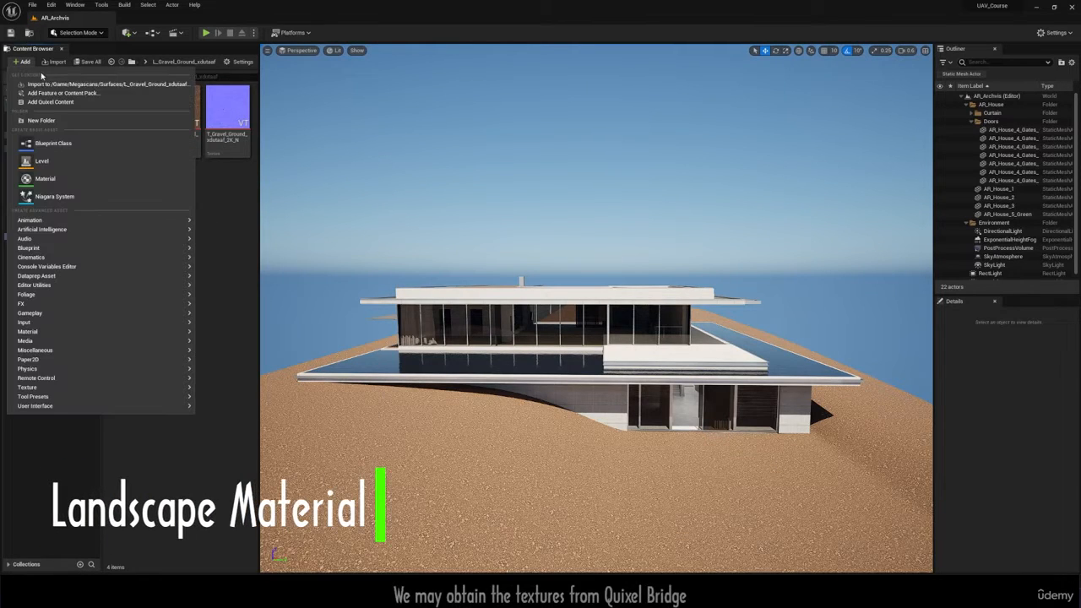
{"action": "left_click", "coordinate": [51, 101]}
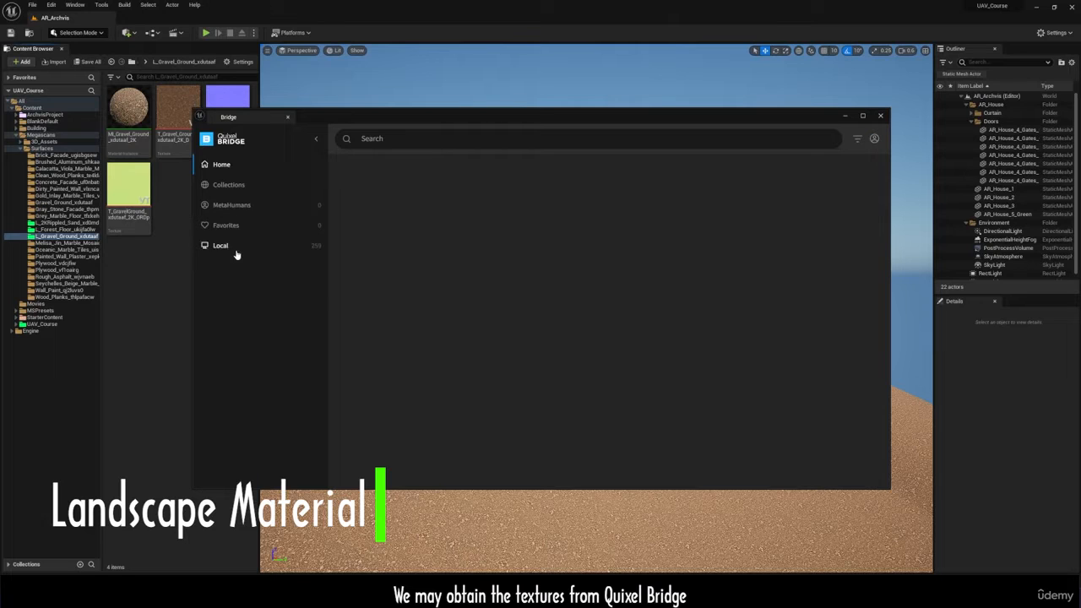
{"action": "left_click", "coordinate": [236, 250]}
{"action": "left_click", "coordinate": [443, 224]}
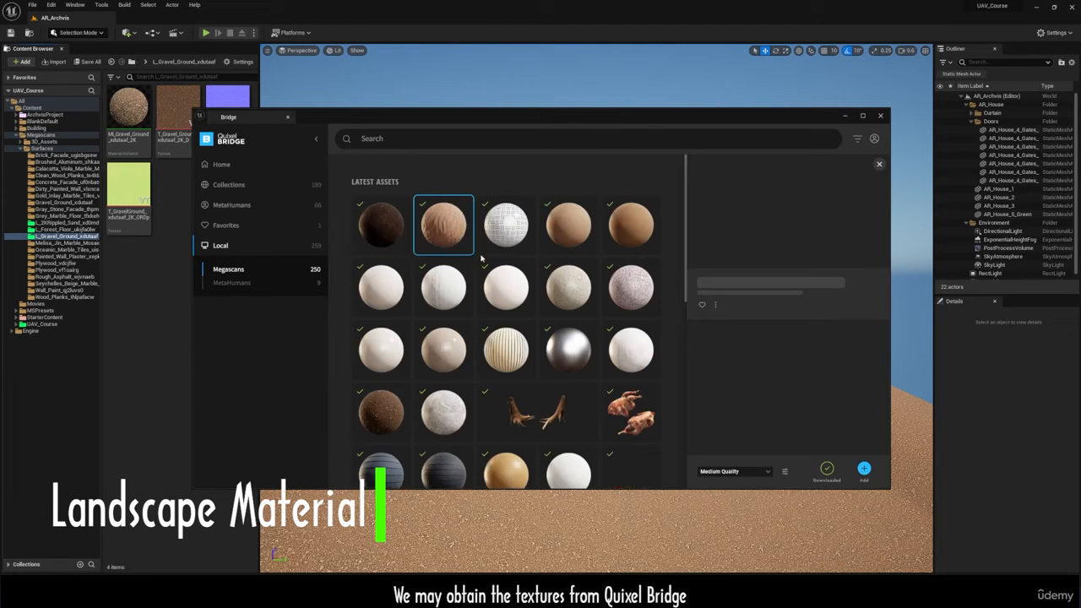
{"action": "left_click", "coordinate": [379, 243]}
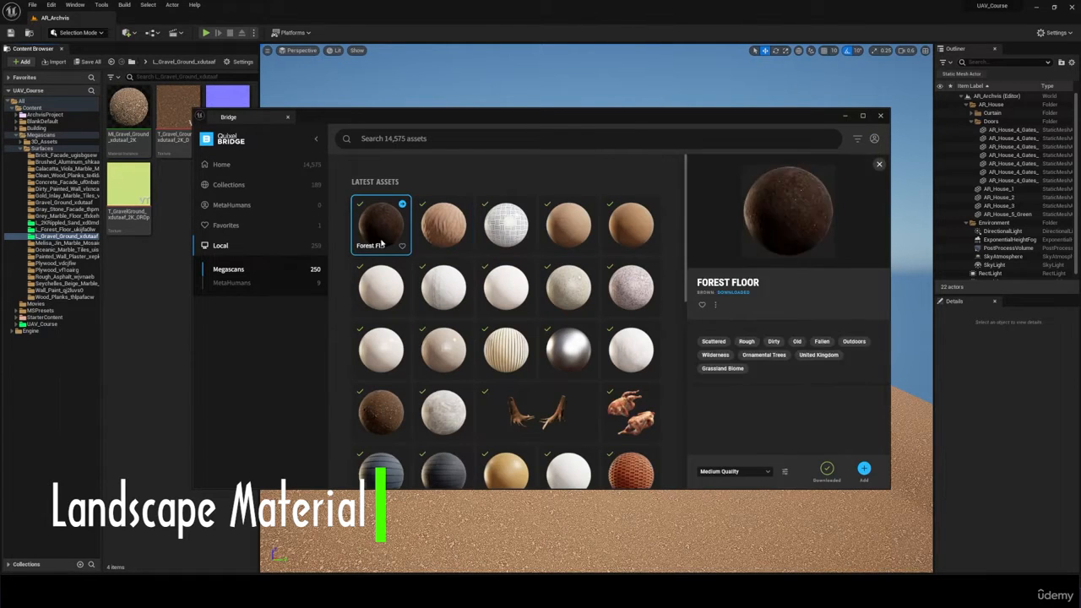
{"action": "left_click", "coordinate": [725, 473]}
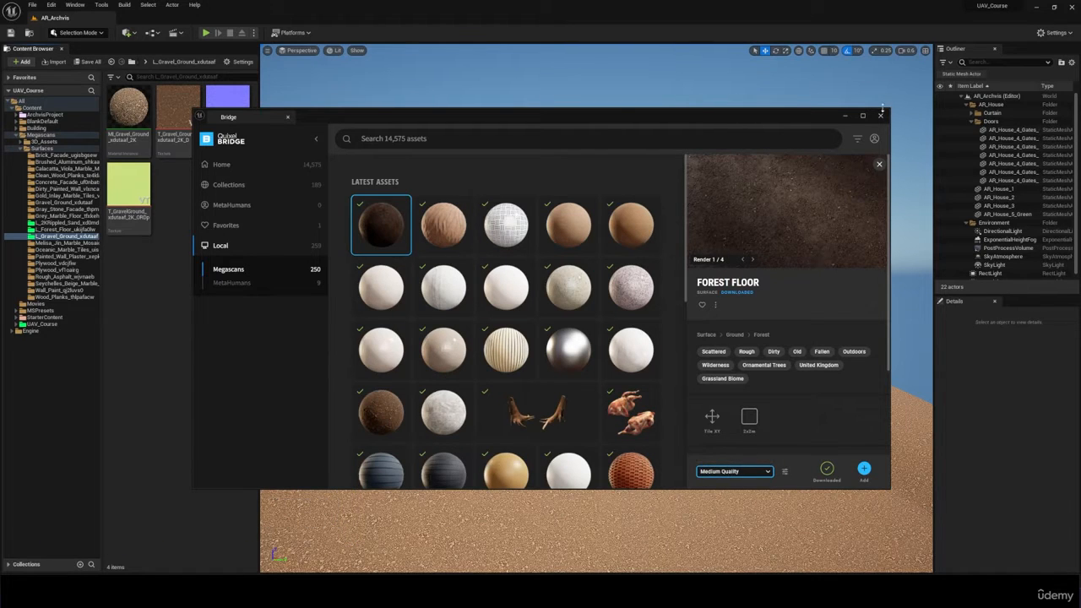
{"action": "left_click", "coordinate": [880, 115]}
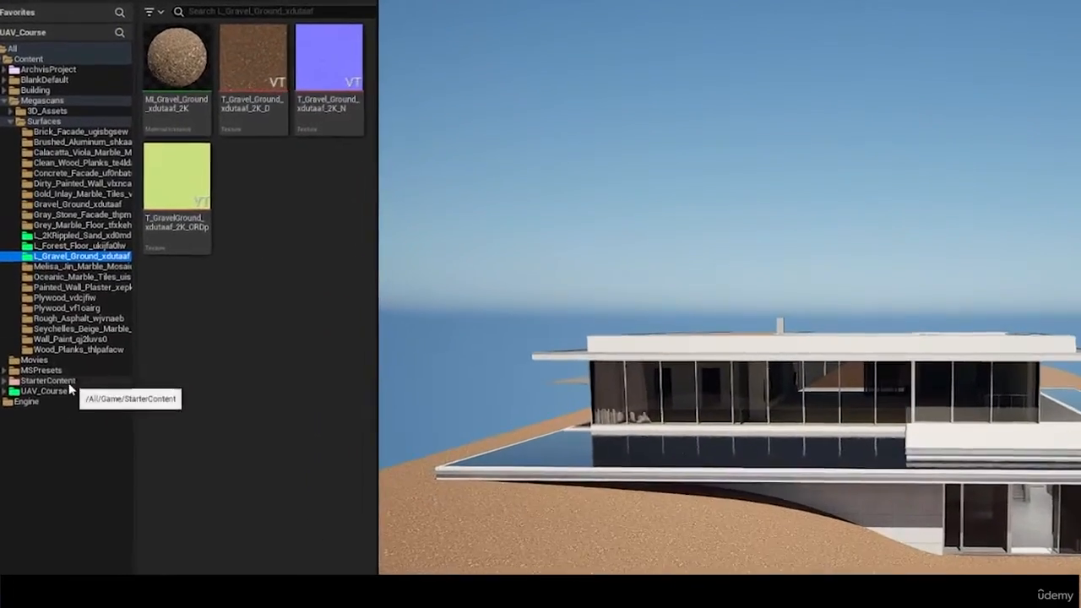
Step: Create a material named Landscape in the UAV_Course/Materials/Smart_Materials folder
{"action": "left_click", "coordinate": [49, 325]}
{"action": "double_click", "coordinate": [68, 454]}
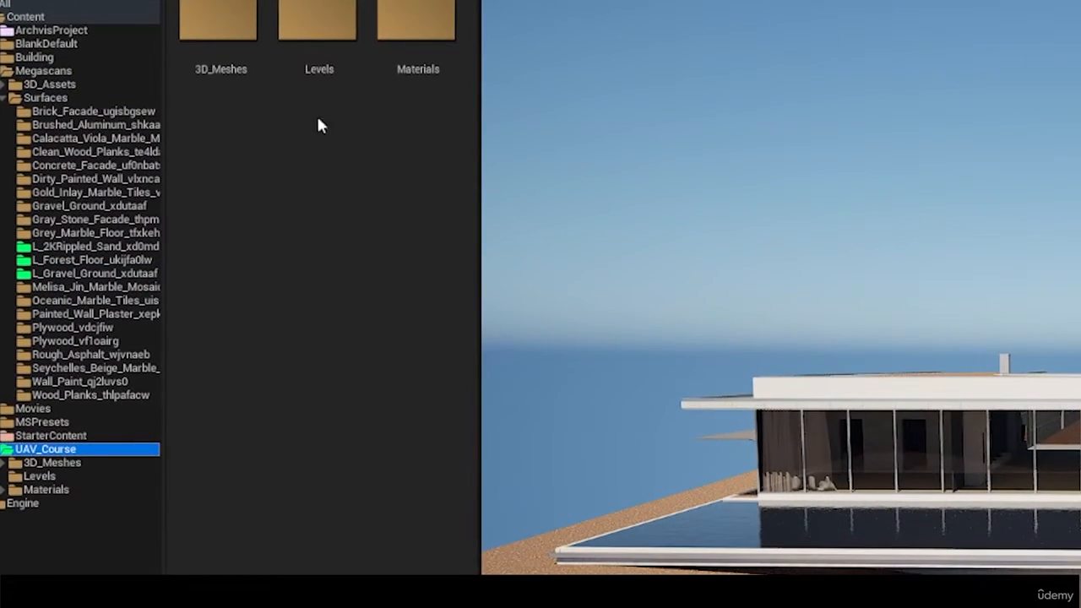
{"action": "double_click", "coordinate": [422, 43]}
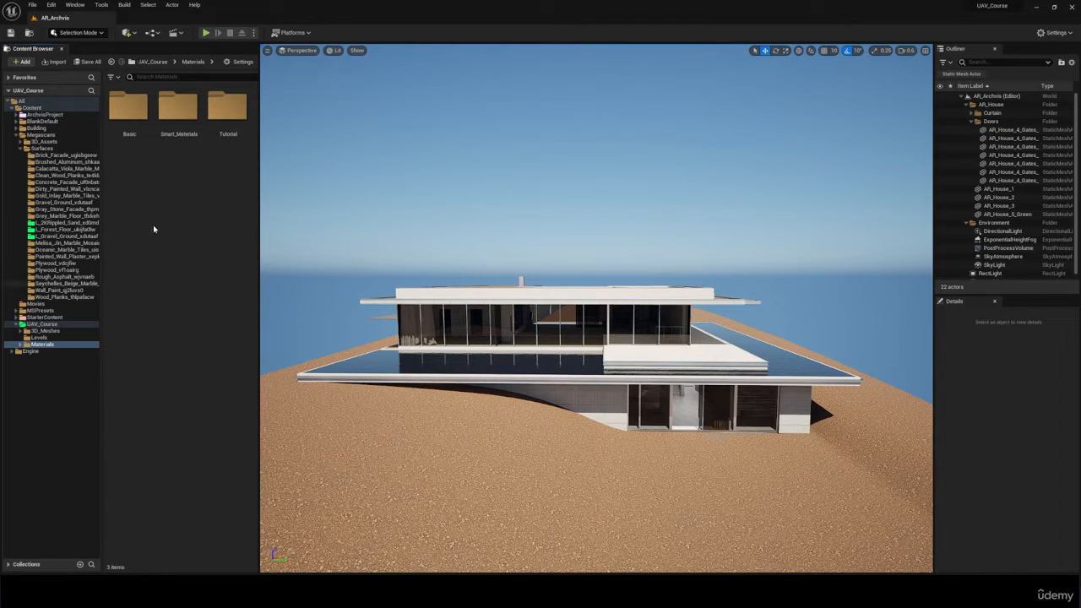
{"action": "double_click", "coordinate": [178, 107]}
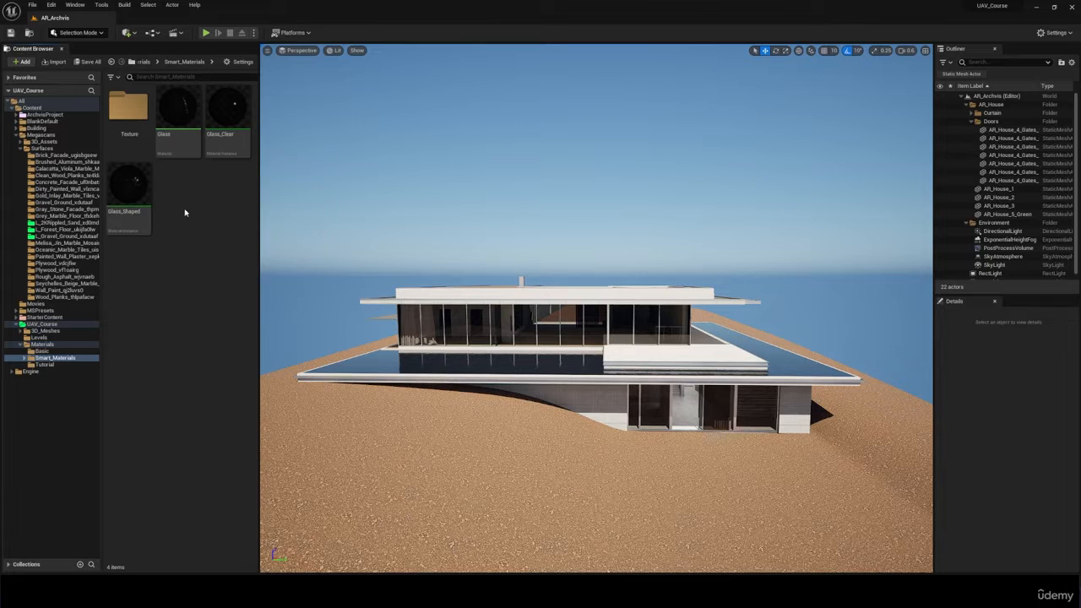
{"action": "right_click", "coordinate": [186, 211]}
{"action": "left_click", "coordinate": [217, 316]}
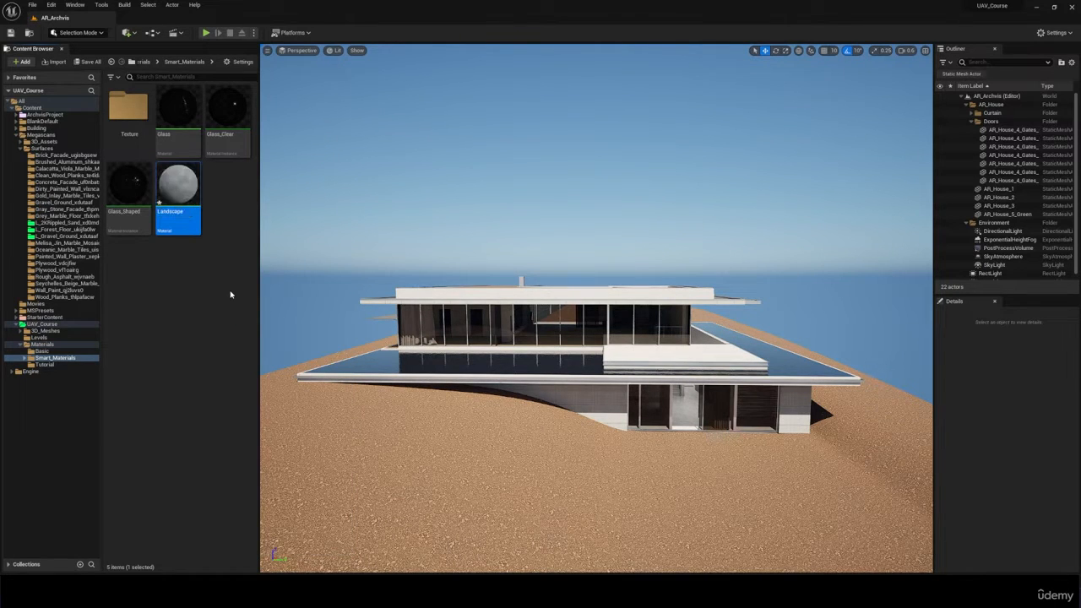
Step: Open the Landscape material and examine its Blend Mode options
{"action": "double_click", "coordinate": [178, 190]}
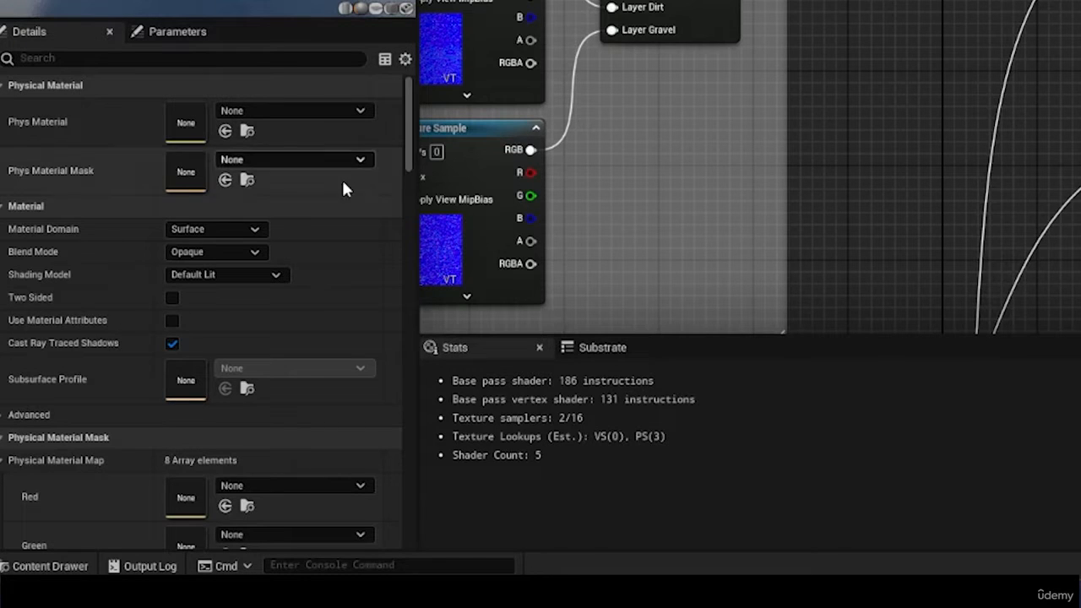
{"action": "left_click", "coordinate": [194, 252]}
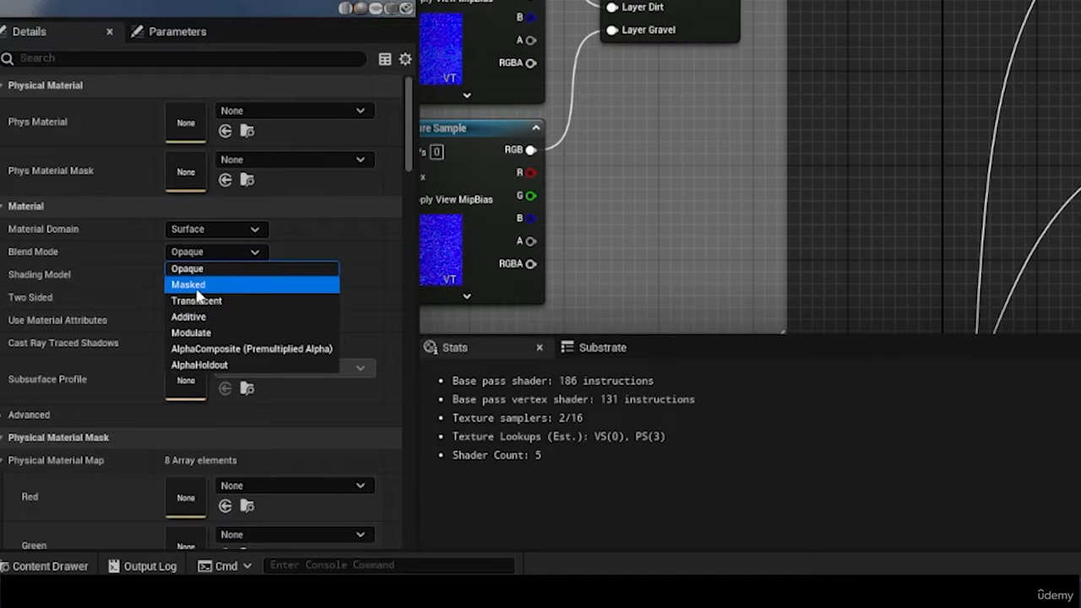
{"action": "left_click", "coordinate": [195, 284]}
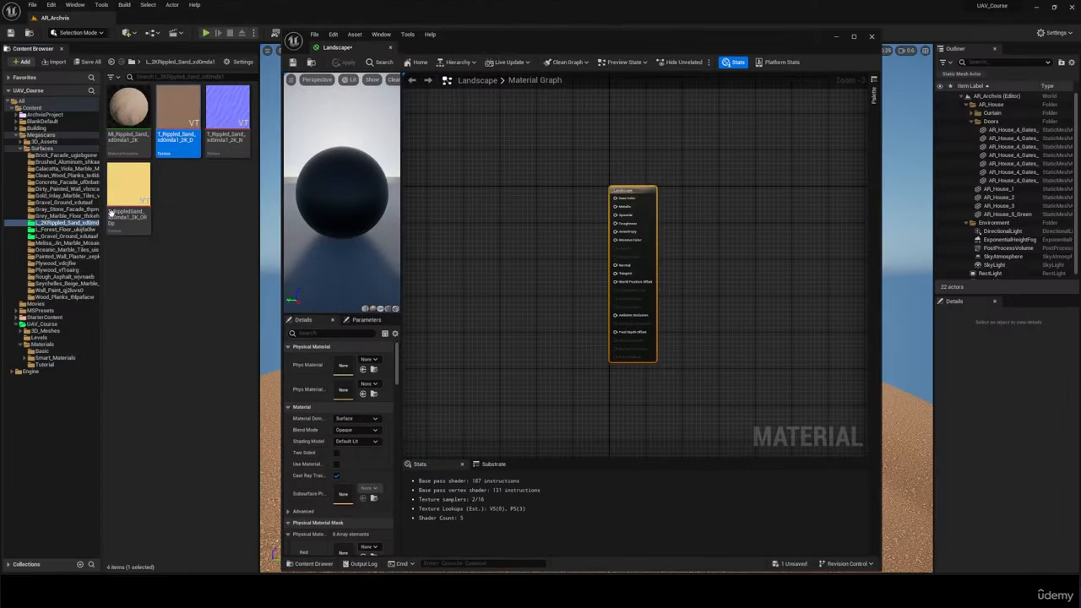
Step: Add the three Rippled Sand textures to the material graph and space them apart vertically as color, normal and ORDp
{"action": "left_click_drag", "start_coordinate": [110, 213], "coordinate": [437, 90], "text": "shift"}
{"action": "left_click_drag", "start_coordinate": [508, 235], "coordinate": [431, 376]}
{"action": "left_click_drag", "start_coordinate": [494, 217], "coordinate": [454, 191]}
{"action": "scroll", "coordinate": [456, 203], "scroll_direction": "down", "scroll_amount": 1}
{"action": "left_click_drag", "start_coordinate": [516, 279], "coordinate": [488, 238]}
{"action": "scroll", "coordinate": [498, 254], "scroll_direction": "down", "scroll_amount": 1}
{"action": "left_click_drag", "start_coordinate": [525, 276], "coordinate": [504, 276]}
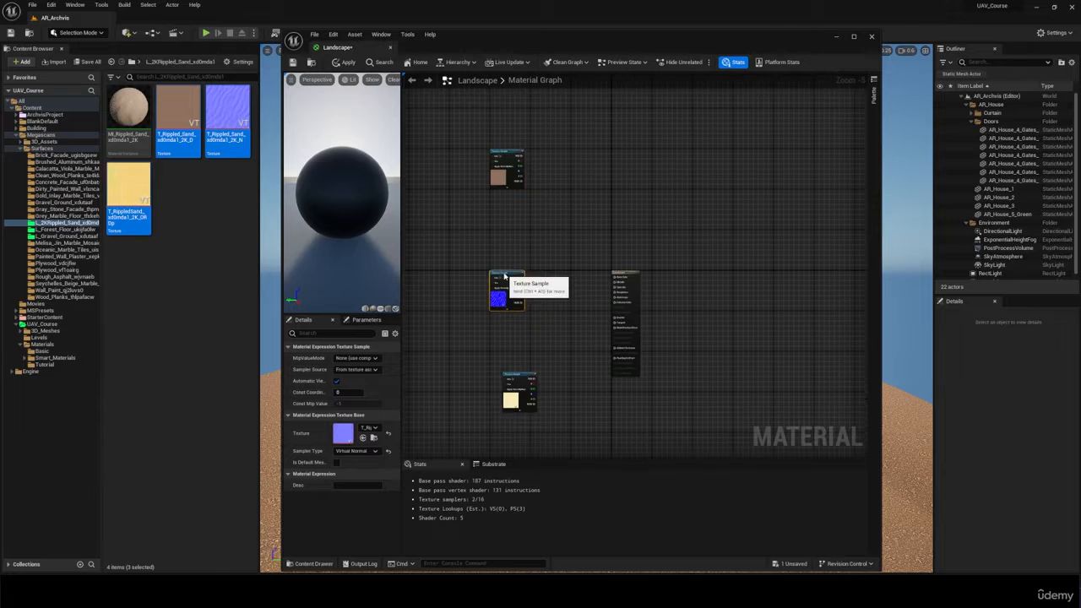
{"action": "left_click_drag", "start_coordinate": [516, 378], "coordinate": [503, 397]}
Step: Add the Forest Floor color, normal and ORDp textures, each beneath the matching Rippled Sand texture
{"action": "left_click", "coordinate": [65, 229]}
{"action": "left_click_drag", "start_coordinate": [178, 113], "coordinate": [493, 196]}
{"action": "left_click_drag", "start_coordinate": [227, 114], "coordinate": [501, 313]}
{"action": "left_click_drag", "start_coordinate": [129, 195], "coordinate": [489, 435]}
{"action": "scroll", "coordinate": [498, 396], "scroll_direction": "down", "scroll_amount": 1}
Step: Add the Gravel Ground color, normal and ORDp textures and align each with its matching group in the graph
{"action": "left_click", "coordinate": [66, 236]}
{"action": "left_click_drag", "start_coordinate": [178, 114], "coordinate": [481, 190]}
{"action": "left_click_drag", "start_coordinate": [494, 190], "coordinate": [494, 164]}
{"action": "left_click_drag", "start_coordinate": [227, 114], "coordinate": [541, 330]}
{"action": "scroll", "coordinate": [603, 309], "scroll_direction": "down", "scroll_amount": 3}
{"action": "left_click_drag", "start_coordinate": [627, 353], "coordinate": [540, 236]}
{"action": "left_click_drag", "start_coordinate": [564, 232], "coordinate": [564, 205]}
{"action": "left_click_drag", "start_coordinate": [135, 192], "coordinate": [551, 432]}
{"action": "left_click_drag", "start_coordinate": [629, 426], "coordinate": [566, 325]}
{"action": "scroll", "coordinate": [567, 135], "scroll_direction": "up", "scroll_amount": 1}
{"action": "left_click_drag", "start_coordinate": [567, 173], "coordinate": [569, 187]}
Step: Enclose the three color texture samples in a comment titled Base Color
{"action": "right_click_drag", "start_coordinate": [591, 169], "coordinate": [588, 282]}
{"action": "scroll", "coordinate": [561, 100], "scroll_direction": "down", "scroll_amount": 1}
{"action": "scroll", "coordinate": [611, 230], "scroll_direction": "up", "scroll_amount": 1}
{"action": "right_click_drag", "start_coordinate": [610, 230], "coordinate": [561, 328]}
{"action": "left_click", "coordinate": [562, 328]}
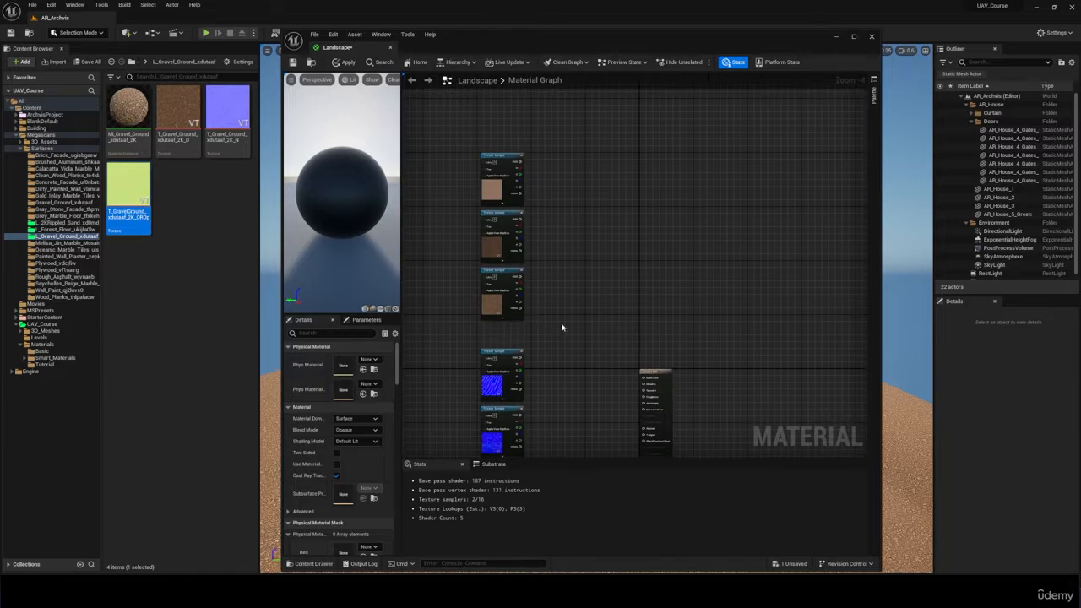
{"action": "left_click_drag", "start_coordinate": [561, 328], "coordinate": [505, 154]}
{"action": "type", "text": "cBase Color"}
Step: Enclose the normal samples in a comment titled Normal and the ORDp samples in one titled Ambient Occulusion/Roughness/Displacement, widening the boxes
{"action": "left_click_drag", "start_coordinate": [552, 435], "coordinate": [473, 273]}
{"action": "type", "text": "cNormalcAm"}
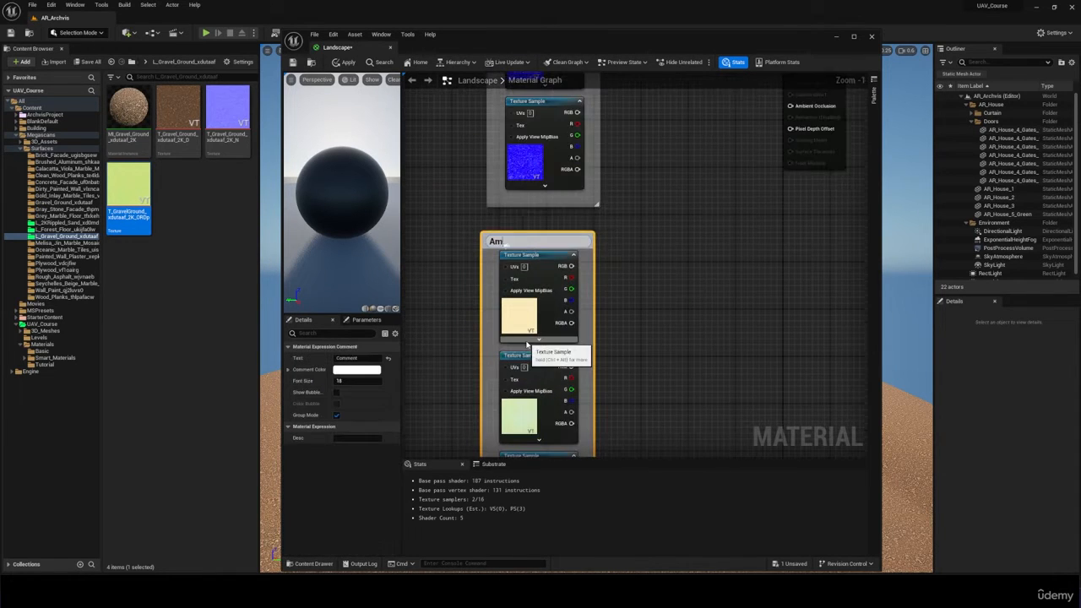
{"action": "left_click_drag", "start_coordinate": [593, 365], "coordinate": [692, 359]}
{"action": "scroll", "coordinate": [593, 309], "scroll_direction": "down", "scroll_amount": 5}
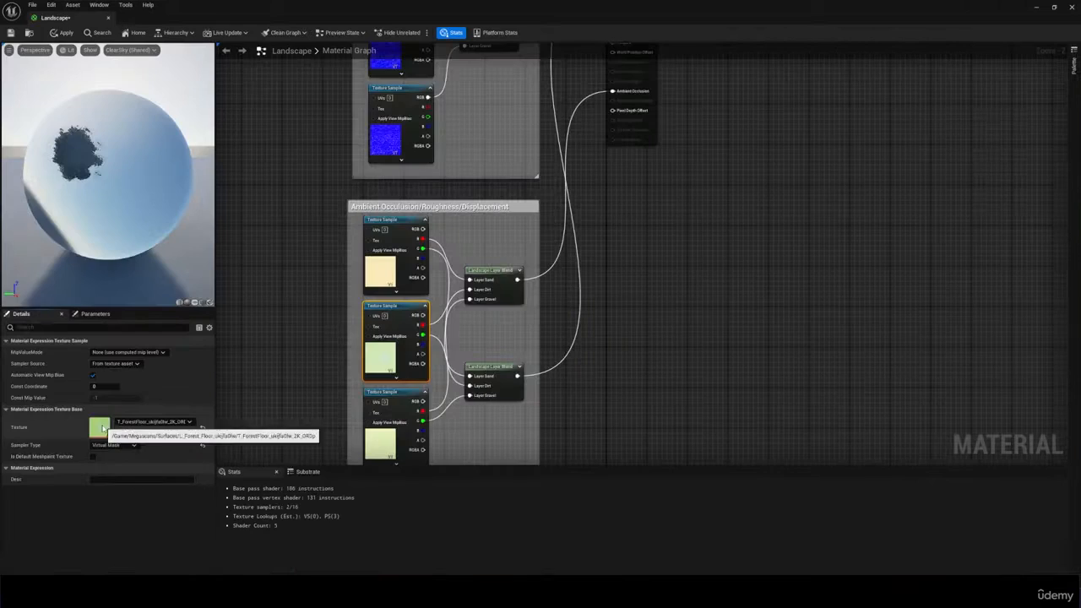
Step: Open the Forest Floor ORDp texture and inspect its red, green and blue channels individually
{"action": "double_click", "coordinate": [99, 422]}
{"action": "left_click", "coordinate": [156, 34]}
{"action": "left_click", "coordinate": [169, 34]}
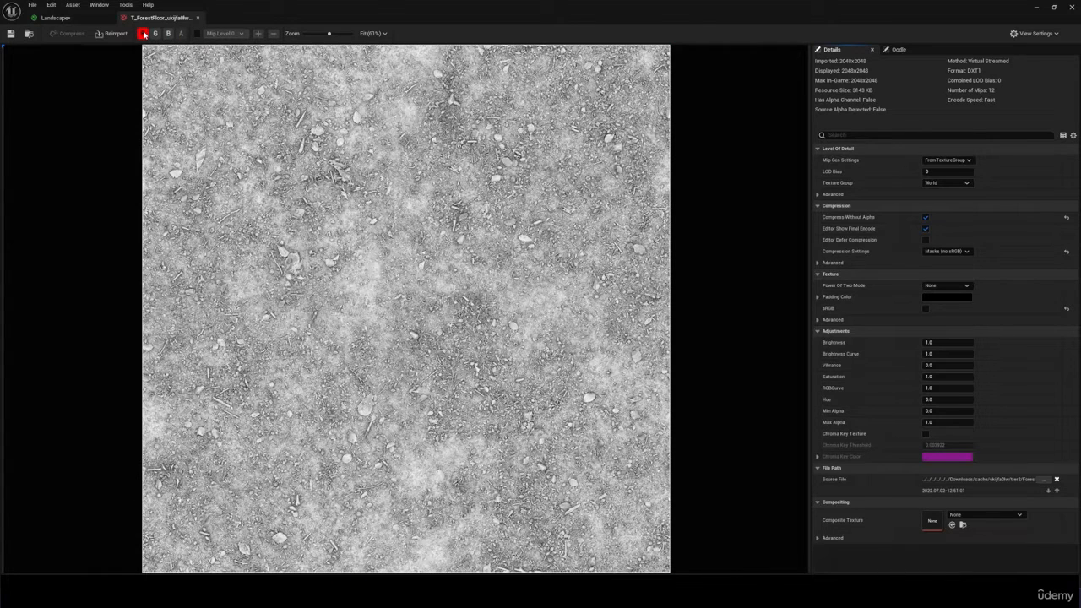
{"action": "left_click", "coordinate": [144, 34]}
{"action": "left_click", "coordinate": [155, 33]}
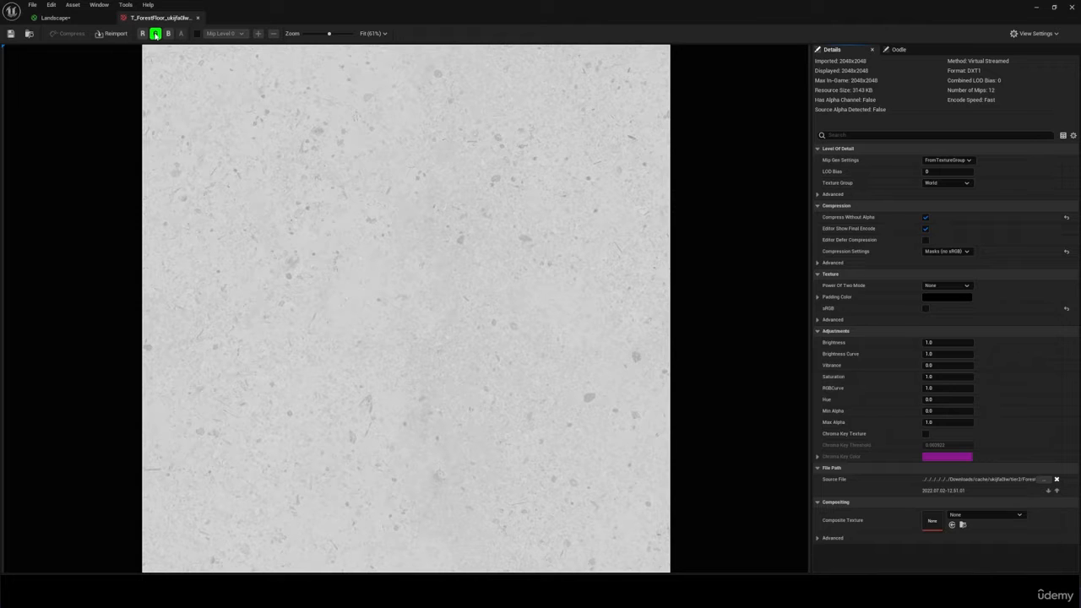
{"action": "left_click", "coordinate": [156, 34]}
{"action": "left_click", "coordinate": [169, 33]}
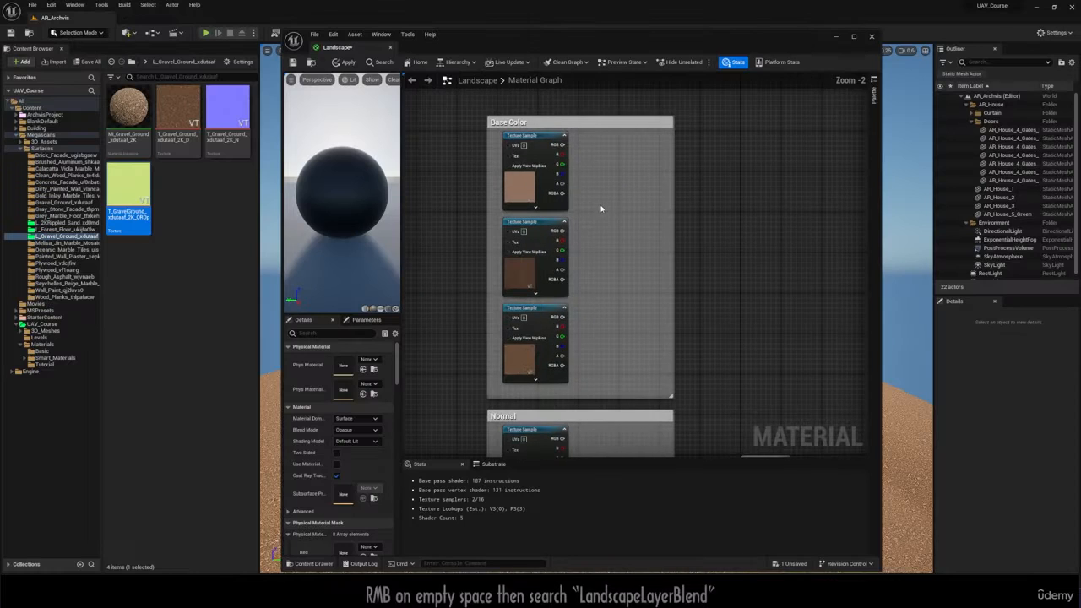
Step: Add a LandscapeLayerBlend node inside the Base Color comment and give it three layer elements
{"action": "right_click", "coordinate": [613, 213]}
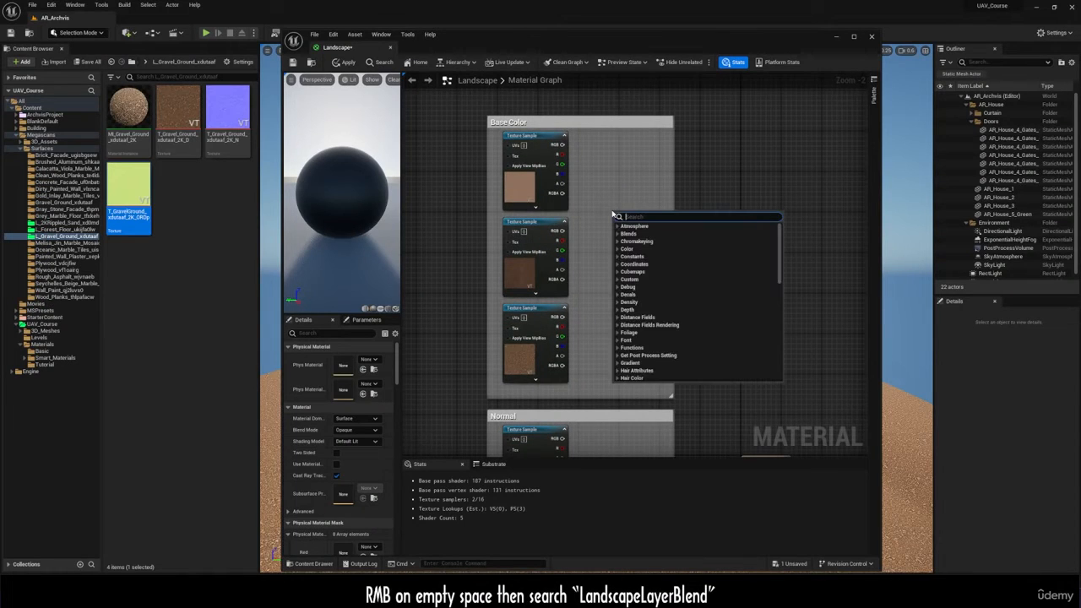
{"action": "type", "text": "landsca"}
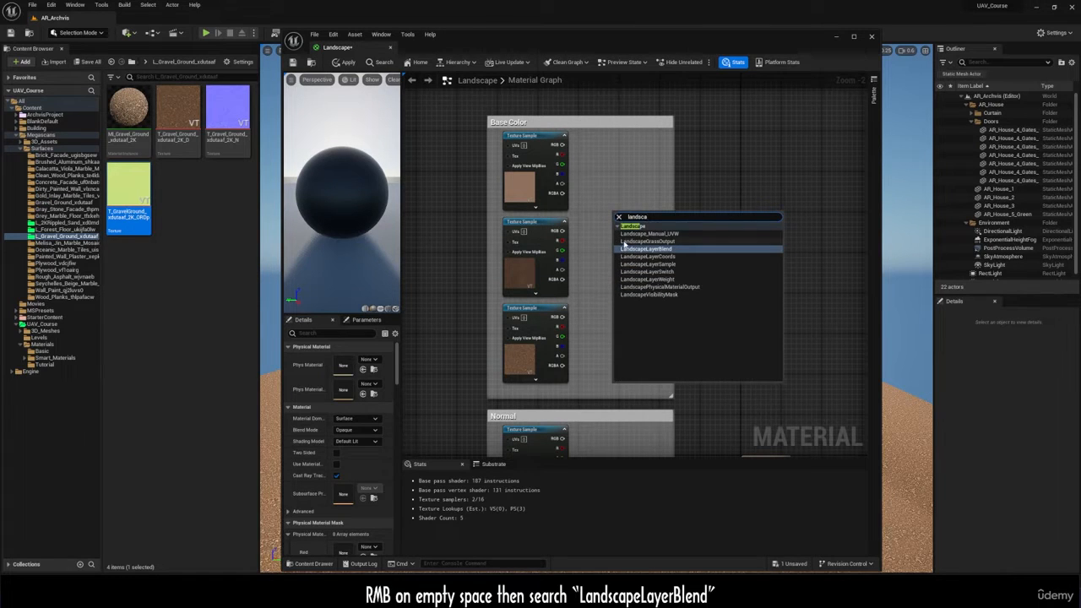
{"action": "left_click", "coordinate": [625, 248]}
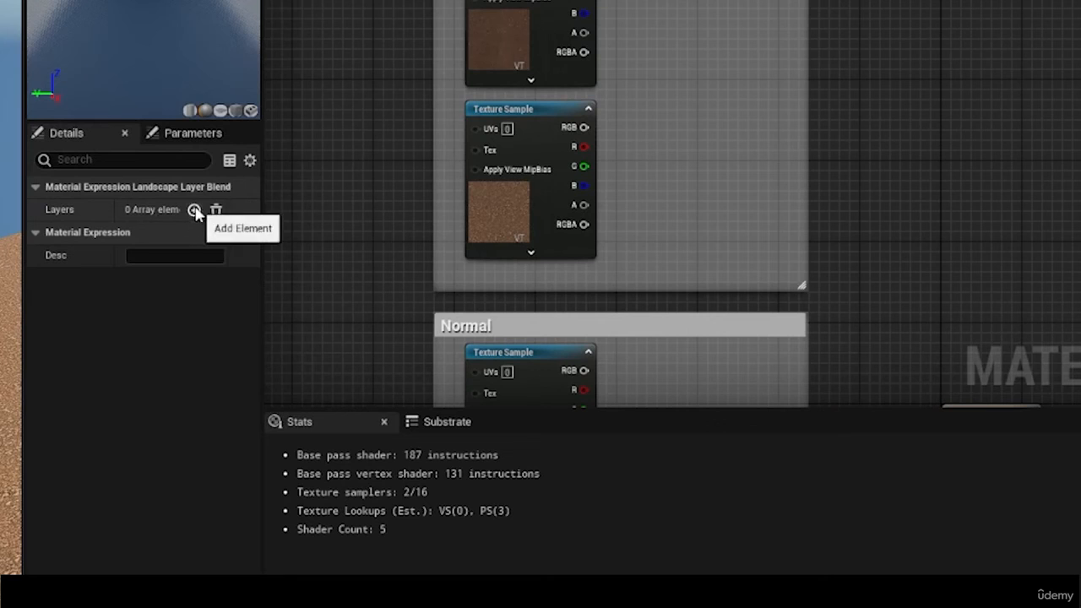
{"action": "left_click", "coordinate": [194, 210]}
{"action": "left_click", "coordinate": [194, 210]}
{"action": "left_click", "coordinate": [194, 211]}
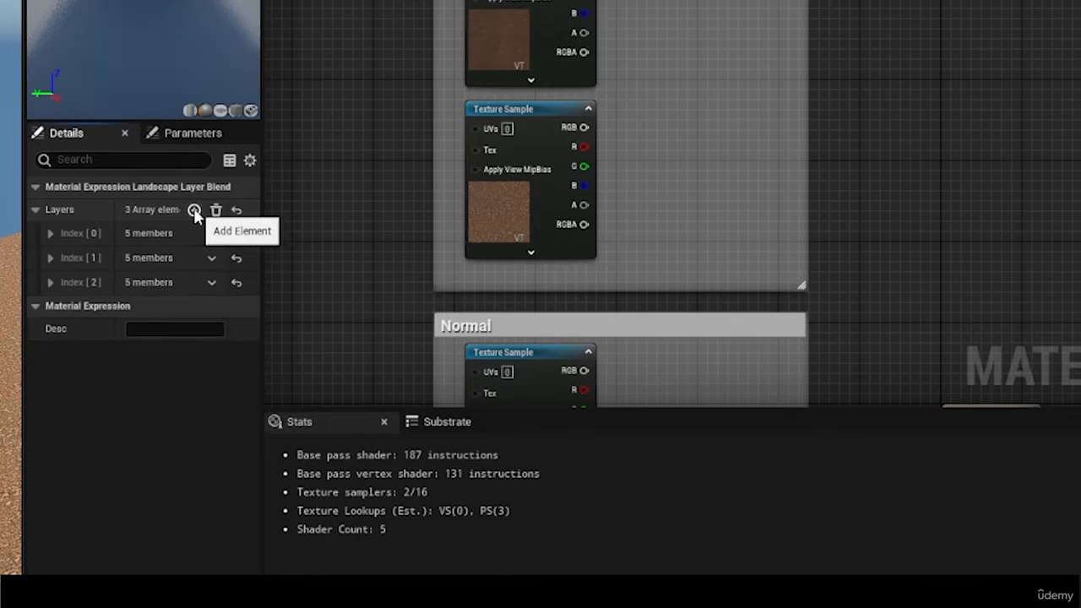
Step: Name the blend node's three layers Sand, Dirt and Gravel
{"action": "left_click", "coordinate": [50, 233]}
{"action": "left_click", "coordinate": [51, 372]}
{"action": "left_click", "coordinate": [50, 510]}
{"action": "left_click", "coordinate": [170, 256]}
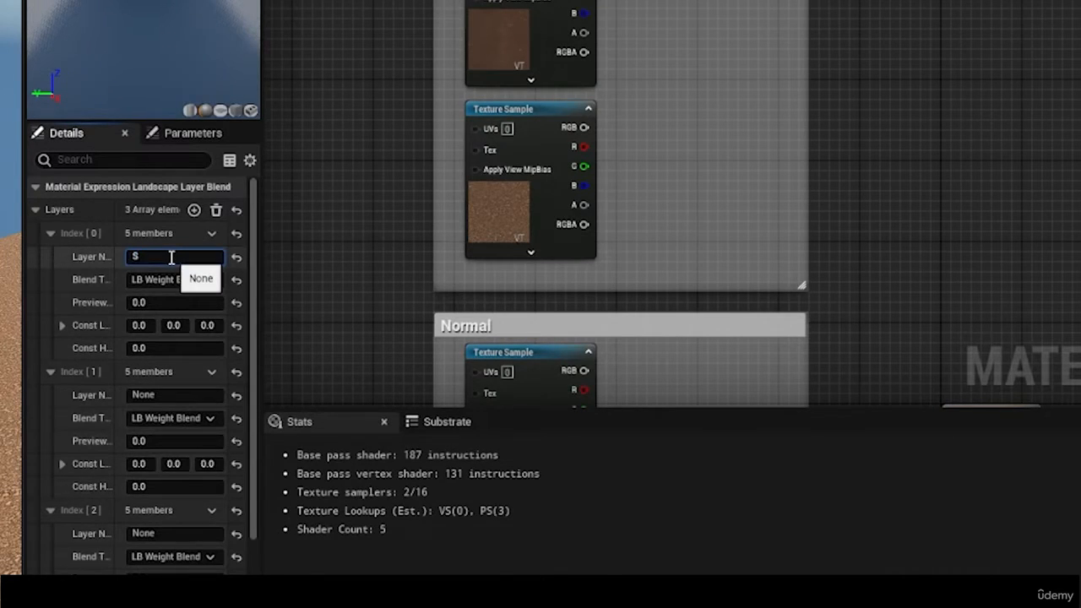
{"action": "left_click", "coordinate": [180, 394]}
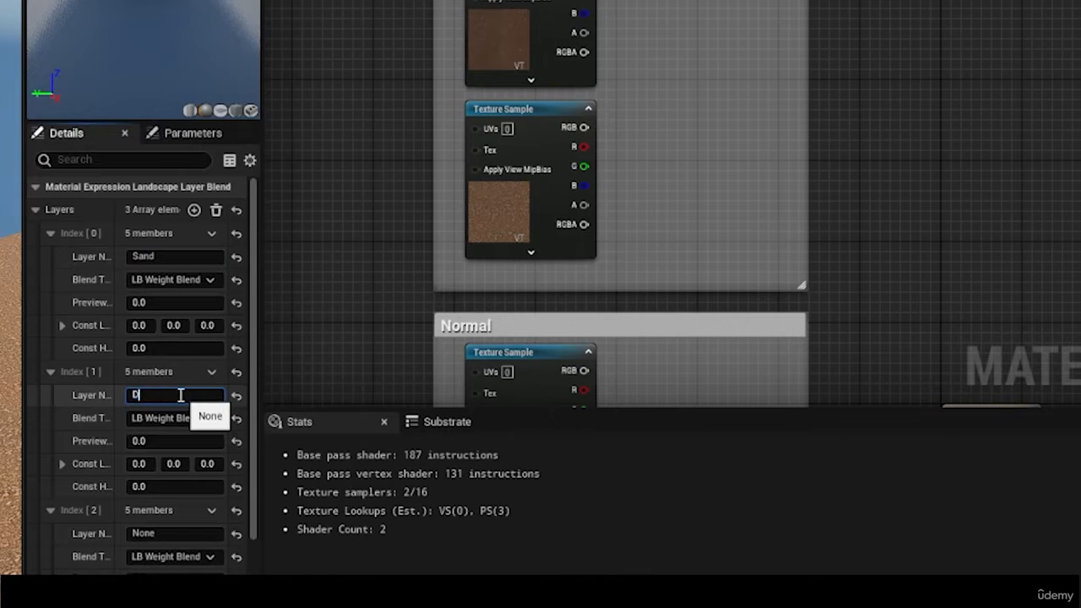
{"action": "left_click", "coordinate": [211, 532]}
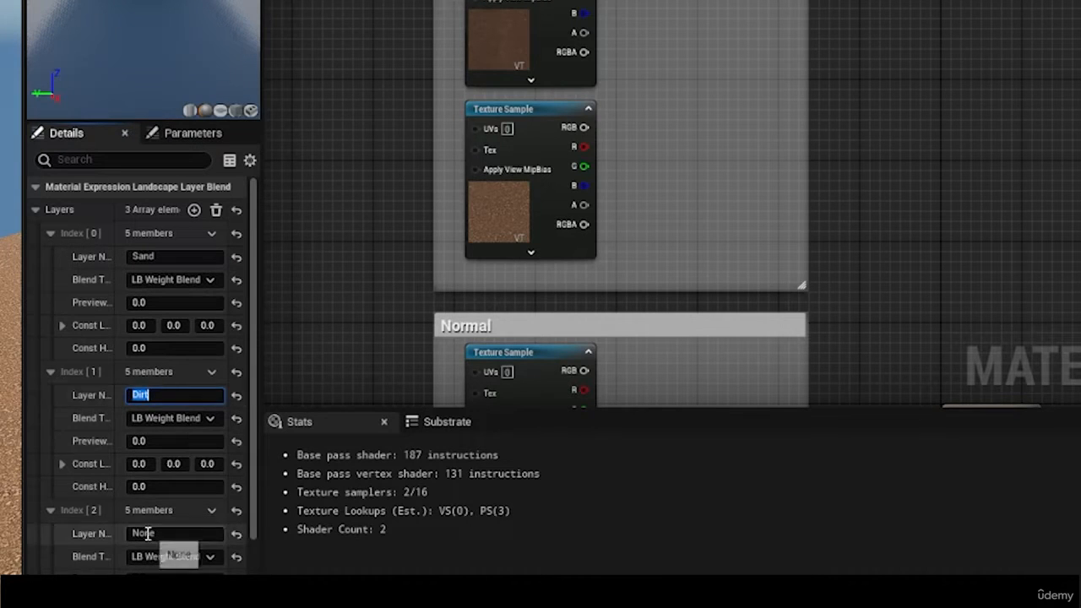
{"action": "type", "text": "Gravel"}
{"action": "key", "text": "Return"}
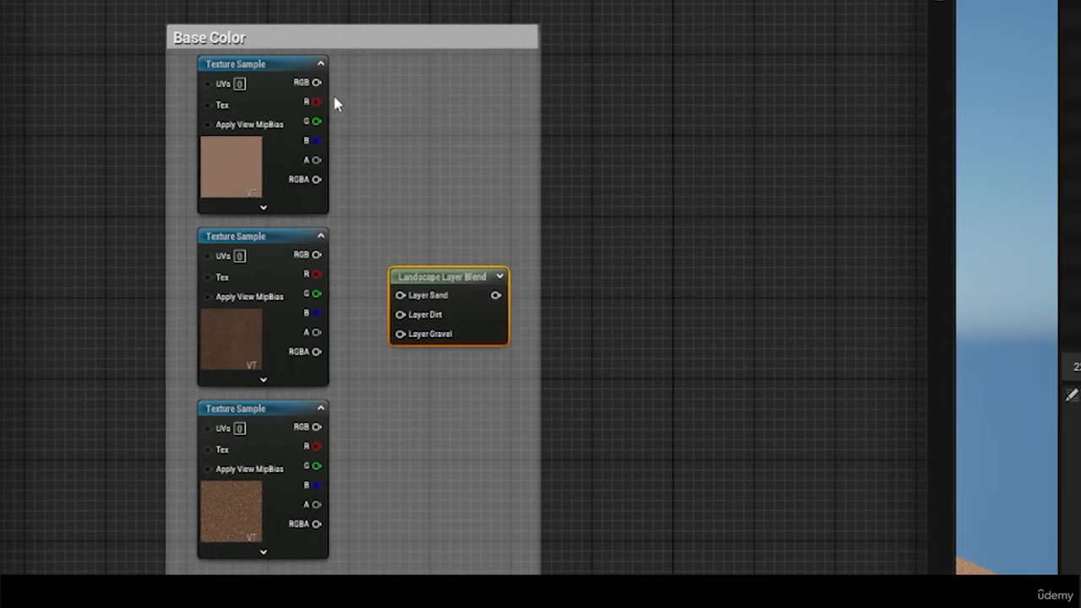
Step: Connect the RGB outputs of the three Base Color textures to the blend's Sand, Dirt and Gravel layers
{"action": "left_click_drag", "start_coordinate": [318, 83], "coordinate": [404, 293]}
{"action": "left_click_drag", "start_coordinate": [317, 82], "coordinate": [405, 315]}
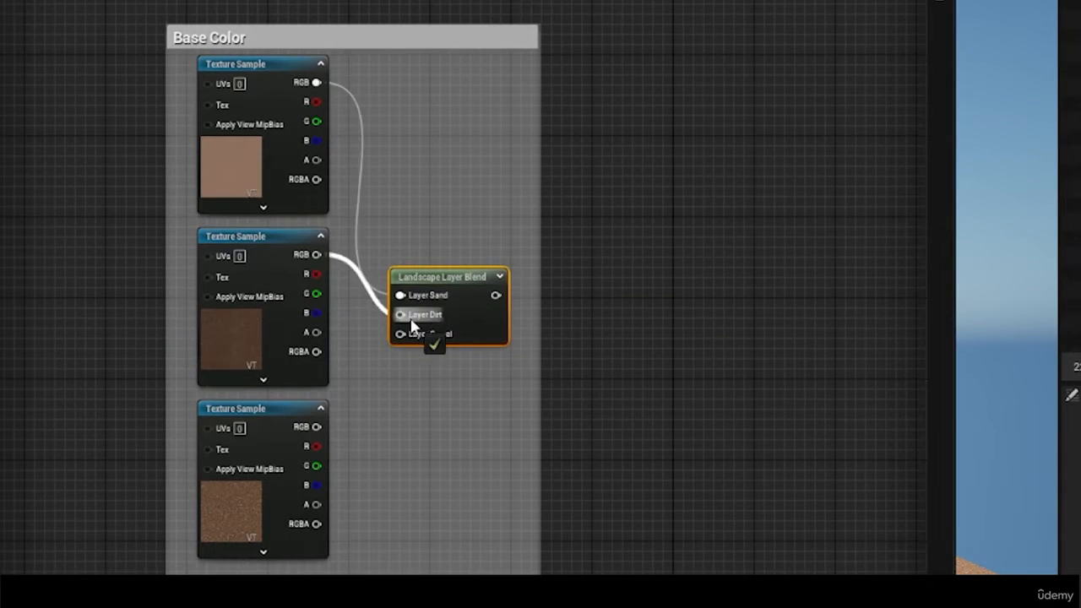
{"action": "left_click_drag", "start_coordinate": [317, 427], "coordinate": [402, 334]}
Step: Paste a copy of the layer blend into the Normal comment and connect the three normal textures to its Sand, Dirt and Gravel layers
{"action": "right_click_drag", "start_coordinate": [473, 456], "coordinate": [347, 195]}
{"action": "scroll", "coordinate": [377, 381], "scroll_direction": "down", "scroll_amount": 1}
{"action": "scroll", "coordinate": [301, 88], "scroll_direction": "down", "scroll_amount": 2}
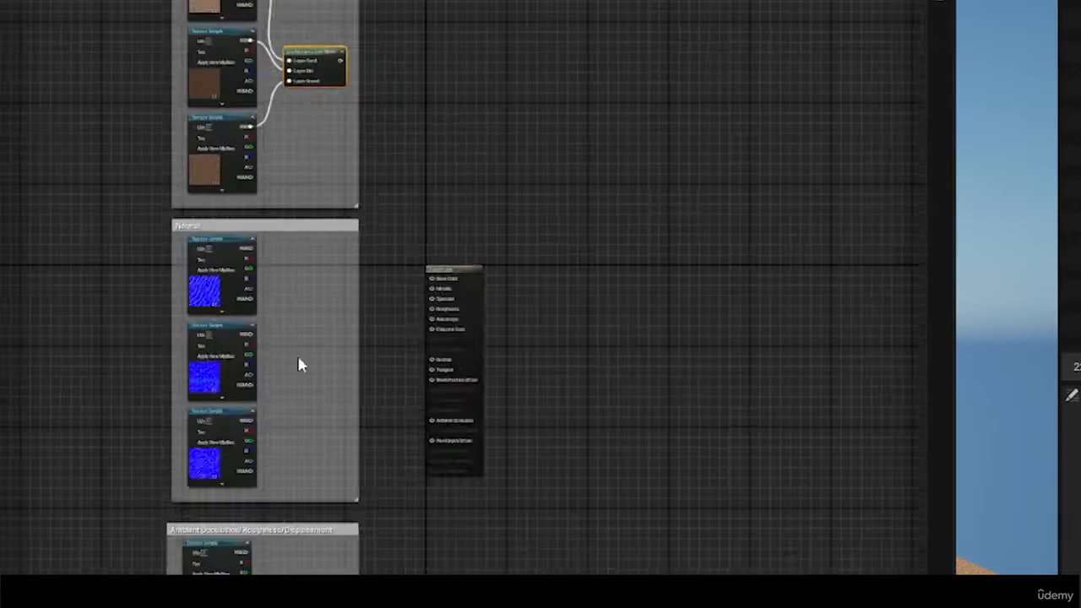
{"action": "scroll", "coordinate": [291, 358], "scroll_direction": "up", "scroll_amount": 2}
{"action": "key", "text": "ctrl+v"}
{"action": "left_click_drag", "start_coordinate": [211, 165], "coordinate": [279, 346]}
{"action": "left_click_drag", "start_coordinate": [211, 319], "coordinate": [280, 363]}
{"action": "left_click_drag", "start_coordinate": [211, 475], "coordinate": [280, 380]}
Step: Paste two copies of the layer blend node, one above the other, into the Ambient Occulusion/Roughness/Displacement comment
{"action": "right_click_drag", "start_coordinate": [297, 515], "coordinate": [302, 204]}
{"action": "scroll", "coordinate": [301, 204], "scroll_direction": "down", "scroll_amount": 2}
{"action": "right_click_drag", "start_coordinate": [284, 391], "coordinate": [287, 239]}
{"action": "scroll", "coordinate": [287, 239], "scroll_direction": "up", "scroll_amount": 3}
{"action": "key", "text": "ctrl+v"}
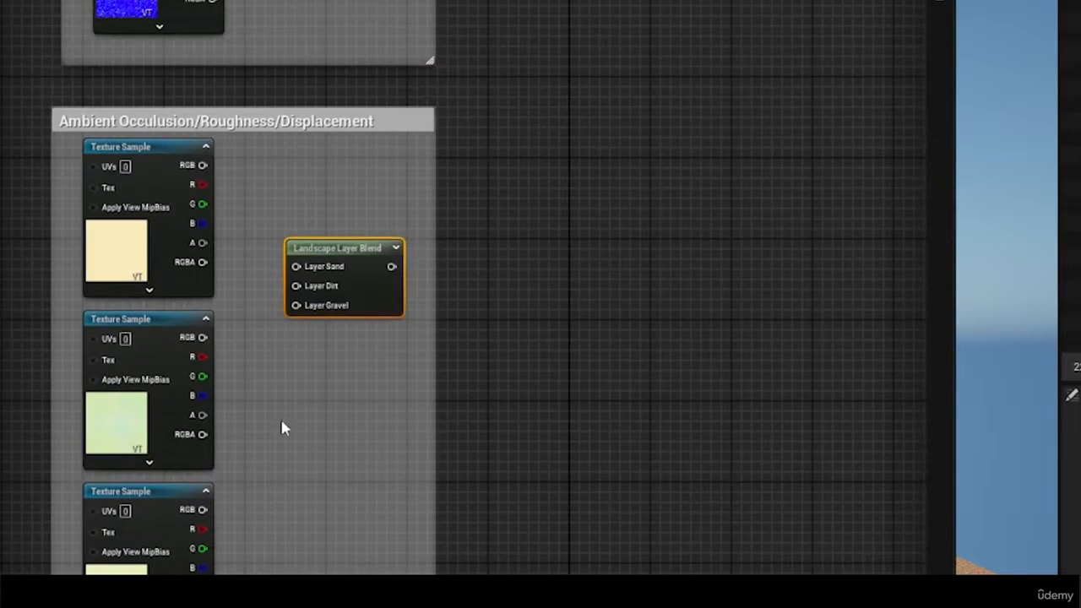
{"action": "key", "text": "ctrl+v"}
Step: Wire the three textures' R outputs into the upper blend's Sand, Dirt and Gravel layers, and their G outputs into the lower blend's matching layers
{"action": "left_click_drag", "start_coordinate": [201, 185], "coordinate": [297, 267]}
{"action": "left_click_drag", "start_coordinate": [203, 356], "coordinate": [297, 285]}
{"action": "left_click_drag", "start_coordinate": [203, 529], "coordinate": [297, 304]}
{"action": "left_click_drag", "start_coordinate": [202, 204], "coordinate": [297, 459]}
{"action": "left_click_drag", "start_coordinate": [203, 377], "coordinate": [297, 478]}
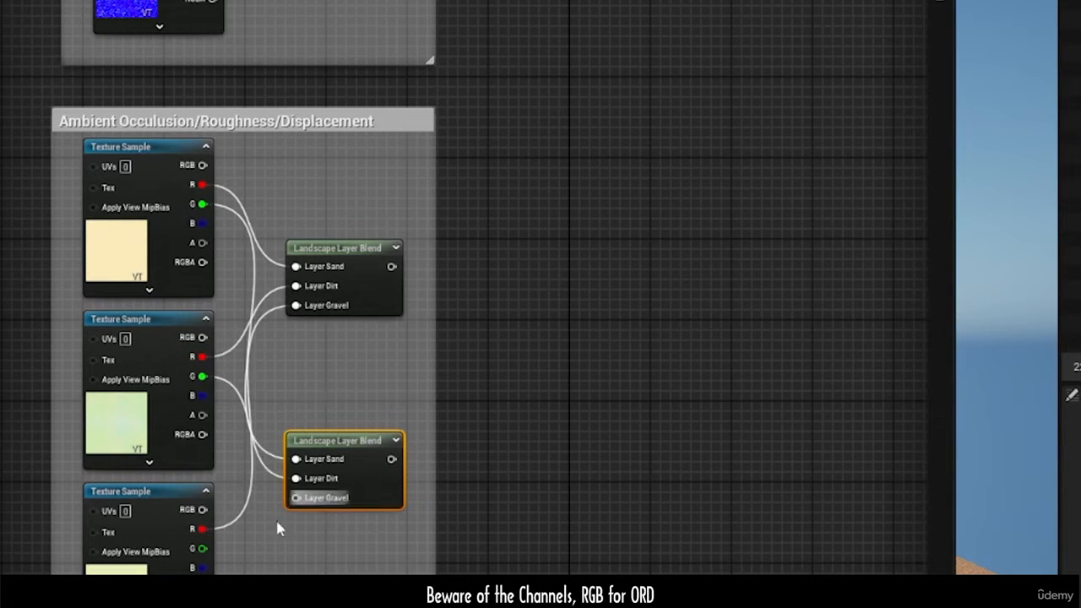
{"action": "left_click_drag", "start_coordinate": [202, 548], "coordinate": [297, 498]}
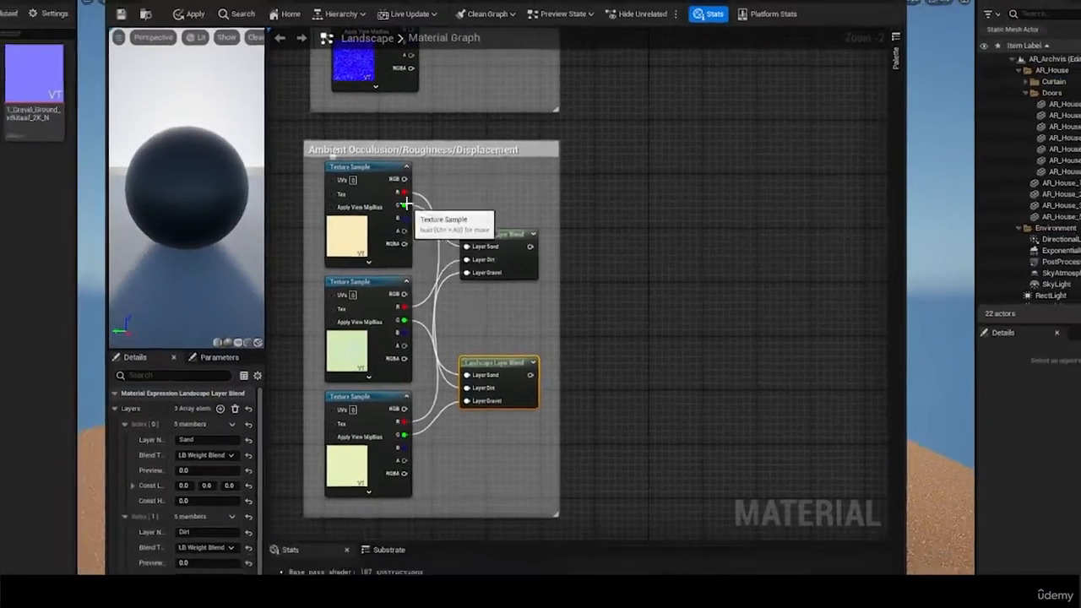
Step: Connect the color and normal blends to Base Color and Normal, the R blend to Ambient Occlusion, and the G blend to Roughness
{"action": "scroll", "coordinate": [220, 329], "scroll_direction": "down", "scroll_amount": 6}
{"action": "scroll", "coordinate": [511, 244], "scroll_direction": "up", "scroll_amount": 2}
{"action": "left_click_drag", "start_coordinate": [518, 210], "coordinate": [573, 217]}
{"action": "scroll", "coordinate": [550, 330], "scroll_direction": "down", "scroll_amount": 1}
{"action": "left_click_drag", "start_coordinate": [529, 96], "coordinate": [568, 205]}
{"action": "scroll", "coordinate": [532, 418], "scroll_direction": "up", "scroll_amount": 1}
{"action": "left_click_drag", "start_coordinate": [530, 413], "coordinate": [609, 150]}
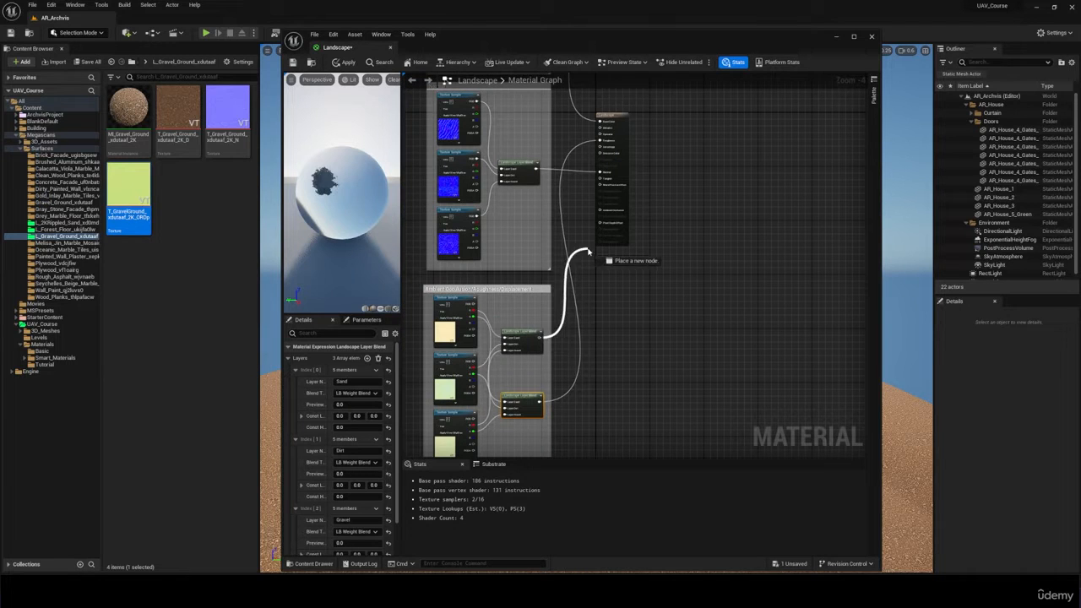
{"action": "scroll", "coordinate": [606, 338], "scroll_direction": "down", "scroll_amount": 1}
{"action": "scroll", "coordinate": [577, 217], "scroll_direction": "up", "scroll_amount": 2}
{"action": "scroll", "coordinate": [673, 277], "scroll_direction": "down", "scroll_amount": 3}
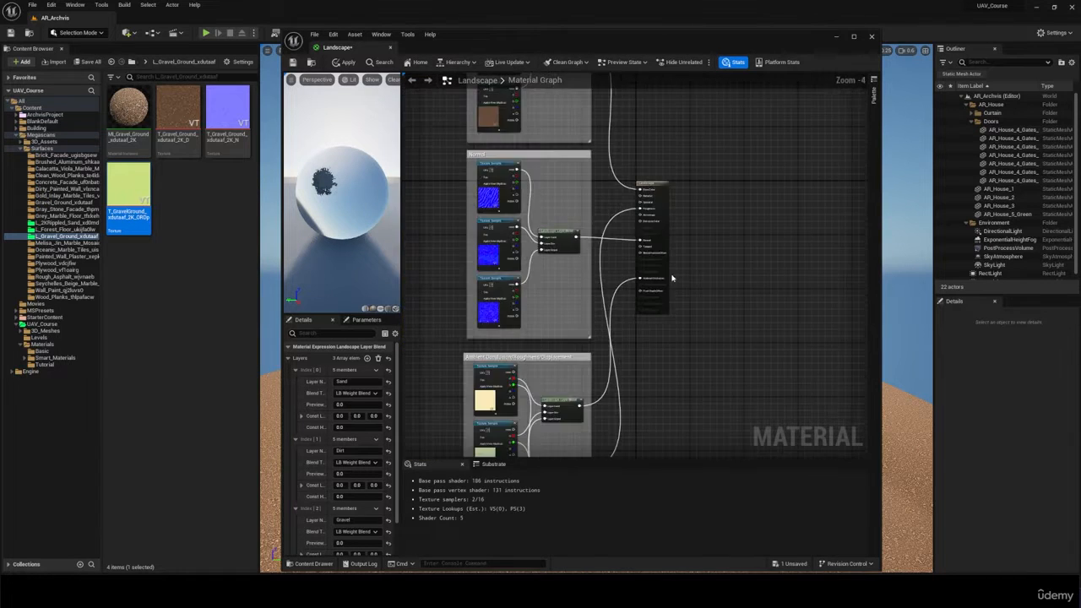
{"action": "scroll", "coordinate": [674, 275], "scroll_direction": "up", "scroll_amount": 2}
{"action": "scroll", "coordinate": [674, 275], "scroll_direction": "up", "scroll_amount": 1}
Step: Maximize the material editor window and set the Landscape material's Blend Mode to Masked
{"action": "left_click", "coordinate": [854, 36]}
{"action": "scroll", "coordinate": [509, 208], "scroll_direction": "down", "scroll_amount": 1}
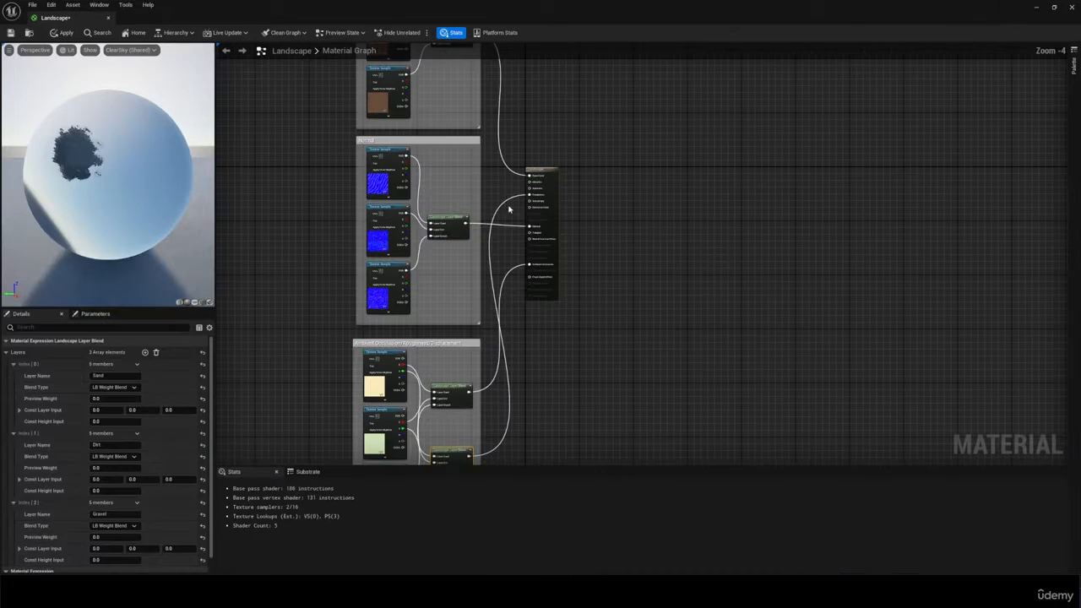
{"action": "left_click", "coordinate": [509, 208]}
{"action": "scroll", "coordinate": [409, 391], "scroll_direction": "down", "scroll_amount": 1}
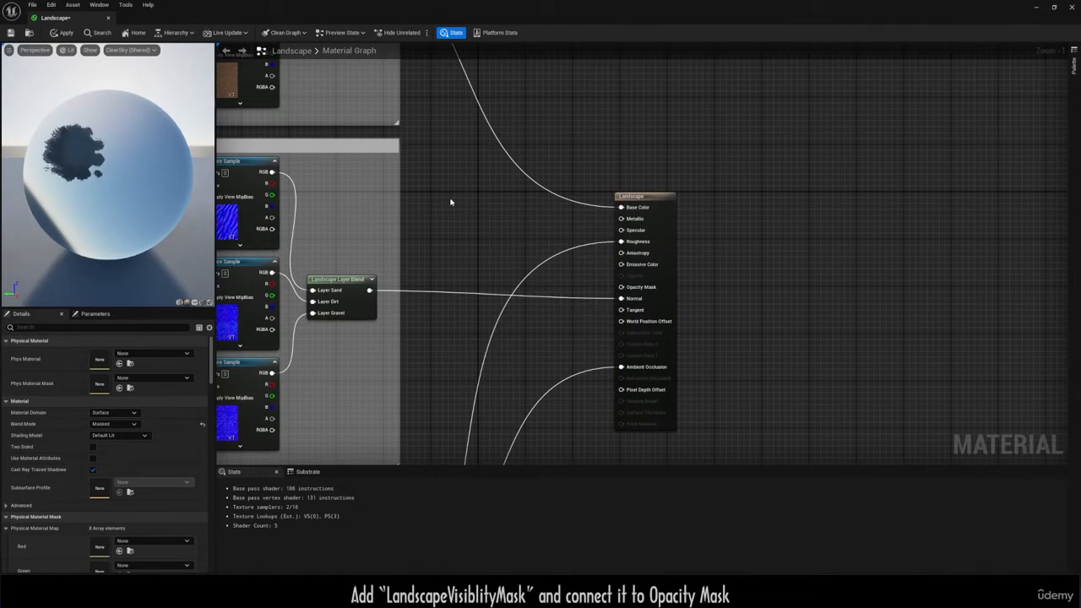
Step: Add a LandscapeVisibilityMask node, connect it to the material's Opacity Mask, and save the material
{"action": "right_click", "coordinate": [450, 202]}
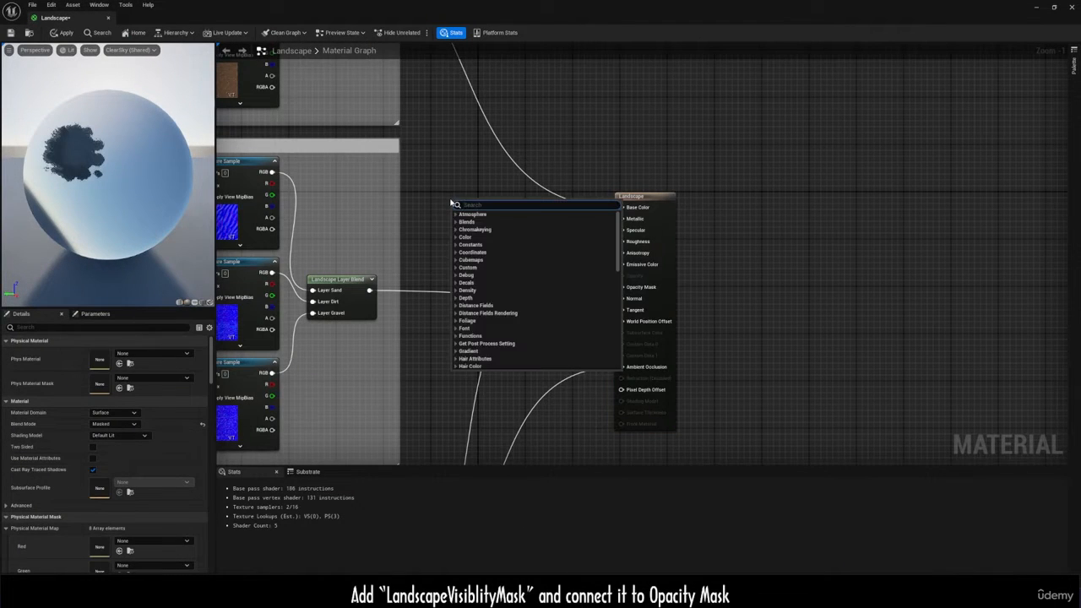
{"action": "type", "text": "landscapevisibi"}
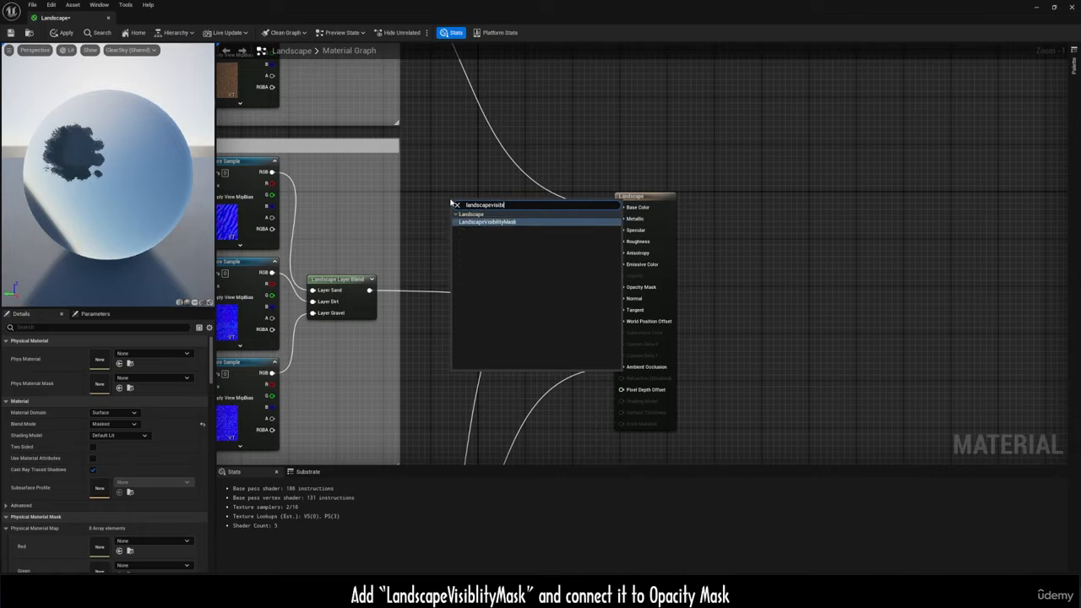
{"action": "left_click", "coordinate": [499, 222]}
{"action": "left_click_drag", "start_coordinate": [498, 203], "coordinate": [487, 245]}
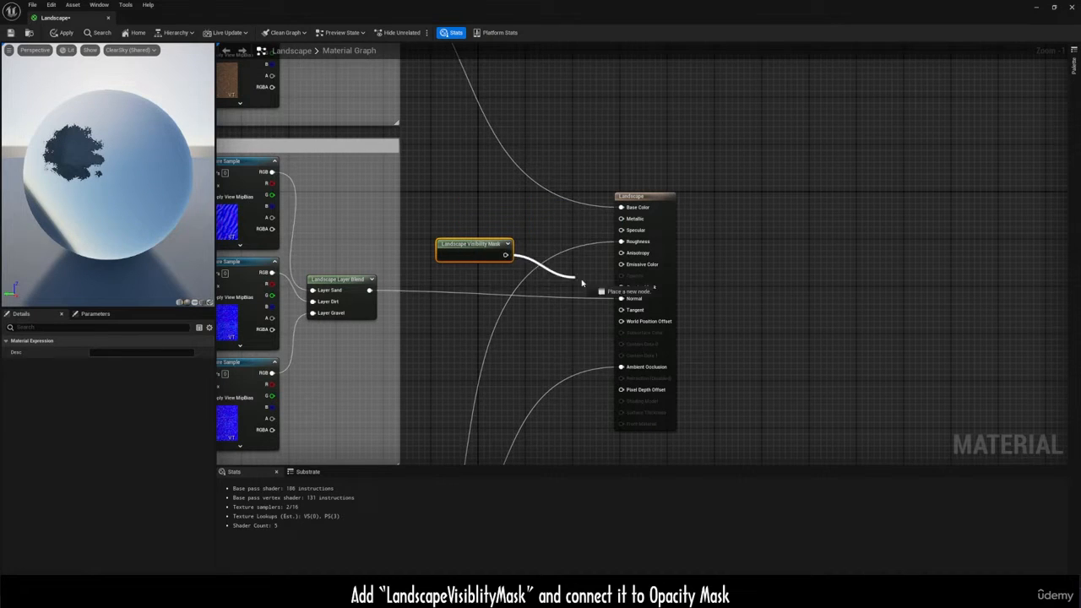
{"action": "left_click_drag", "start_coordinate": [582, 283], "coordinate": [622, 287]}
{"action": "scroll", "coordinate": [603, 265], "scroll_direction": "down", "scroll_amount": 5}
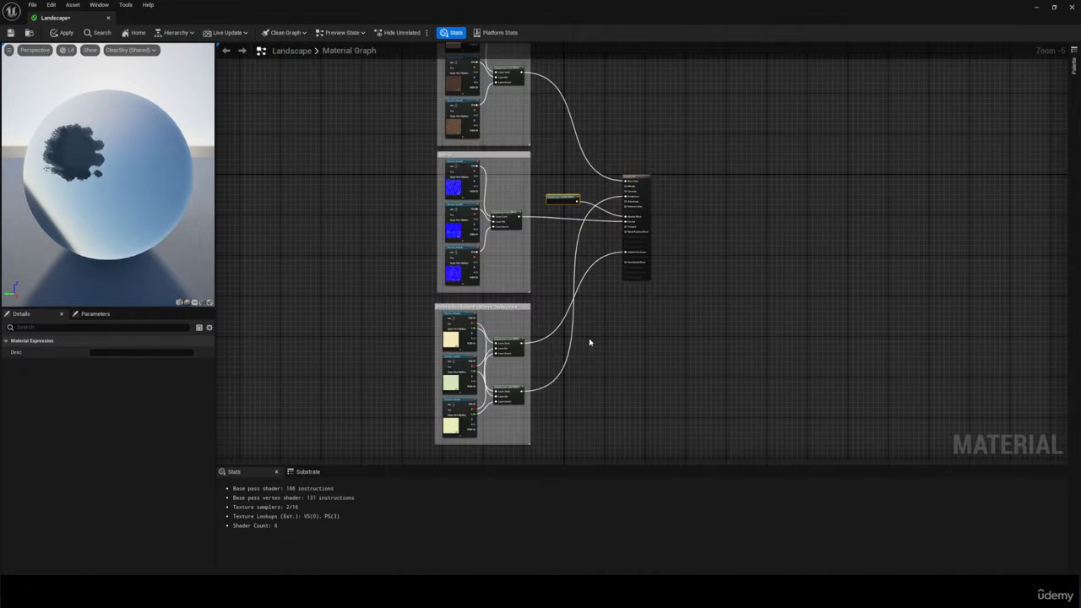
{"action": "right_click_drag", "start_coordinate": [590, 342], "coordinate": [614, 362]}
{"action": "left_click", "coordinate": [10, 32]}
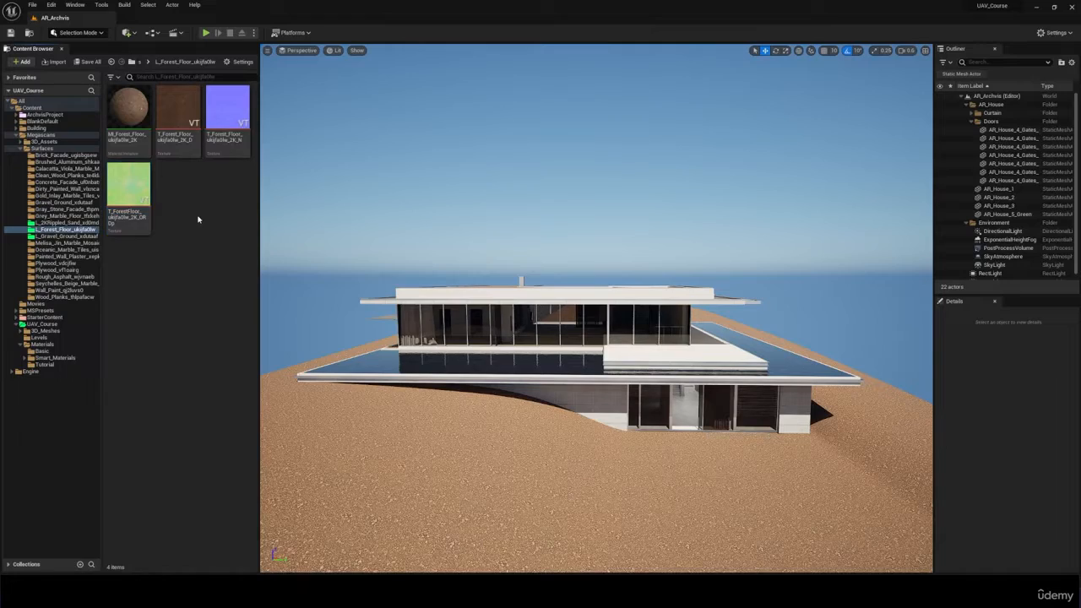
Step: Set up a new landscape in Landscape Mode with the Landscape material and a section size of 63×63 Quads
{"action": "left_click", "coordinate": [339, 216]}
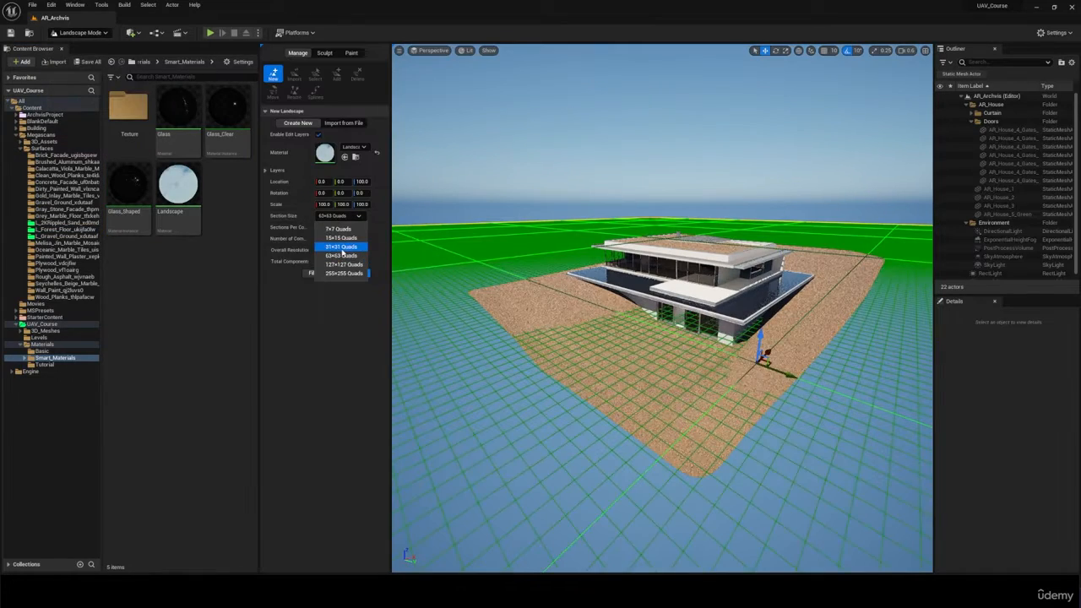
{"action": "left_click", "coordinate": [342, 249]}
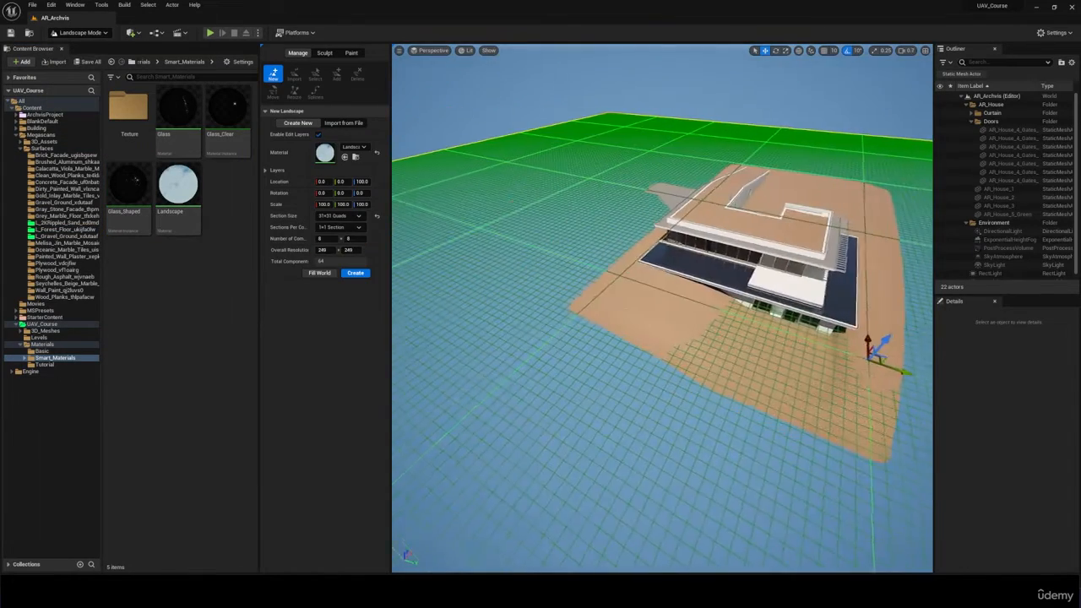
{"action": "right_click_drag", "start_coordinate": [662, 338], "coordinate": [675, 363]}
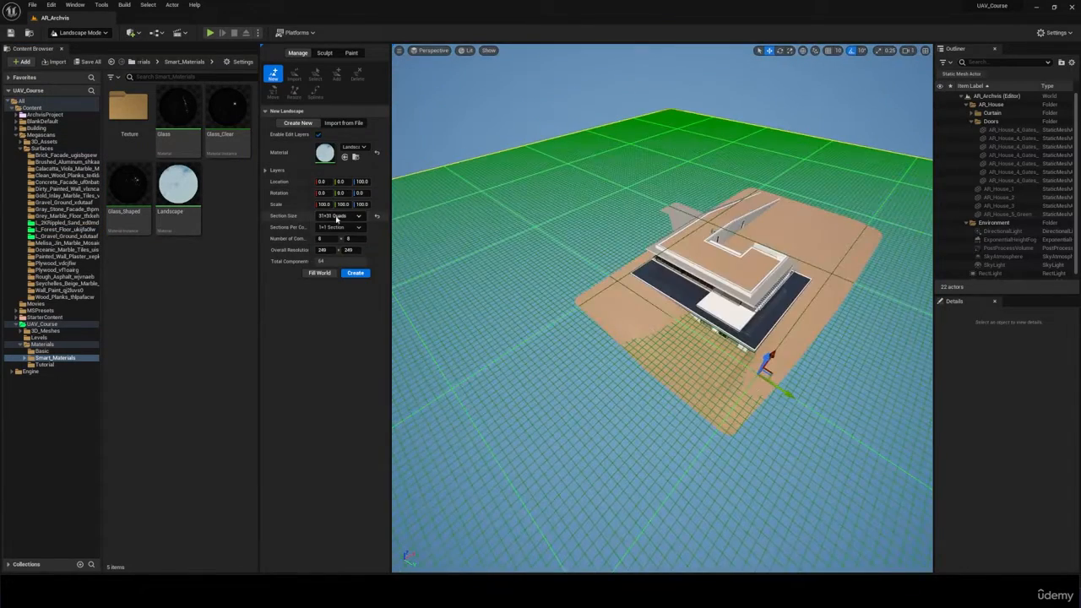
{"action": "left_click", "coordinate": [337, 216]}
{"action": "left_click", "coordinate": [341, 256]}
Step: Reposition the new landscape around the house, raising it to a Z location of about 342.5, and create it
{"action": "left_click_drag", "start_coordinate": [774, 351], "coordinate": [907, 196]}
{"action": "scroll", "coordinate": [845, 194], "scroll_direction": "down", "scroll_amount": 3}
{"action": "left_click_drag", "start_coordinate": [822, 186], "coordinate": [841, 152]}
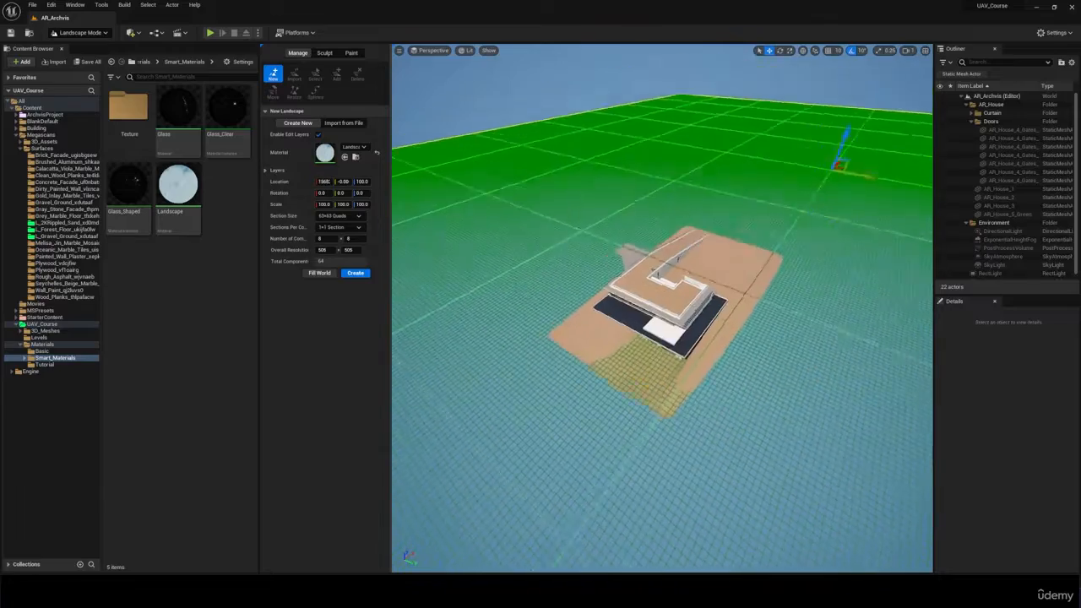
{"action": "right_click_drag", "start_coordinate": [841, 151], "coordinate": [791, 166]}
{"action": "left_click_drag", "start_coordinate": [791, 166], "coordinate": [799, 161]}
{"action": "key", "text": "w"}
{"action": "right_click_drag", "start_coordinate": [799, 161], "coordinate": [844, 161]}
{"action": "scroll", "coordinate": [800, 162], "scroll_direction": "up", "scroll_amount": 2}
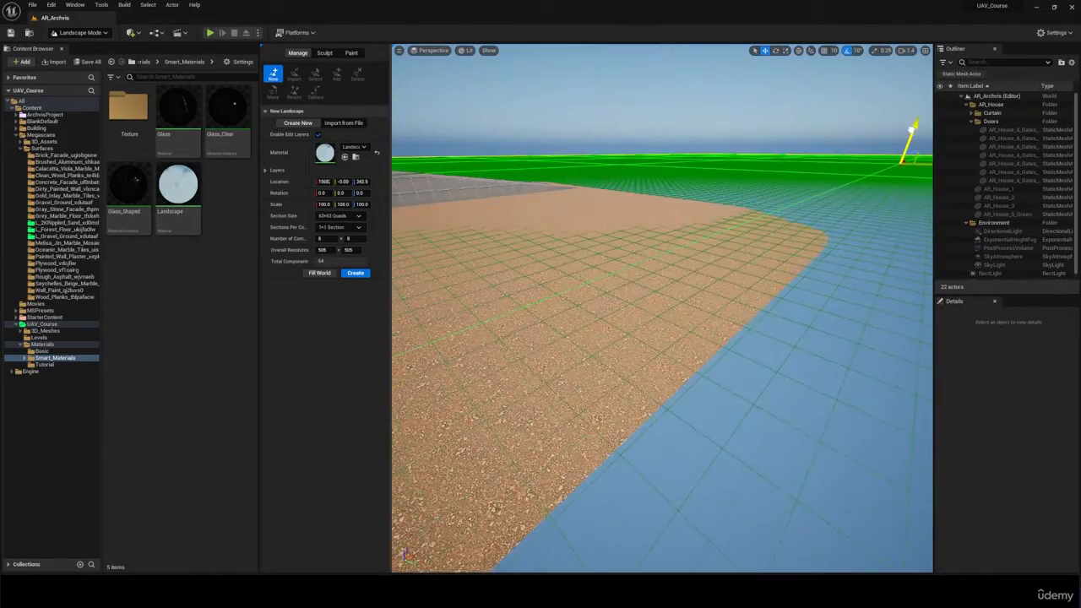
{"action": "right_click_drag", "start_coordinate": [909, 129], "coordinate": [775, 167]}
{"action": "key", "text": "a"}
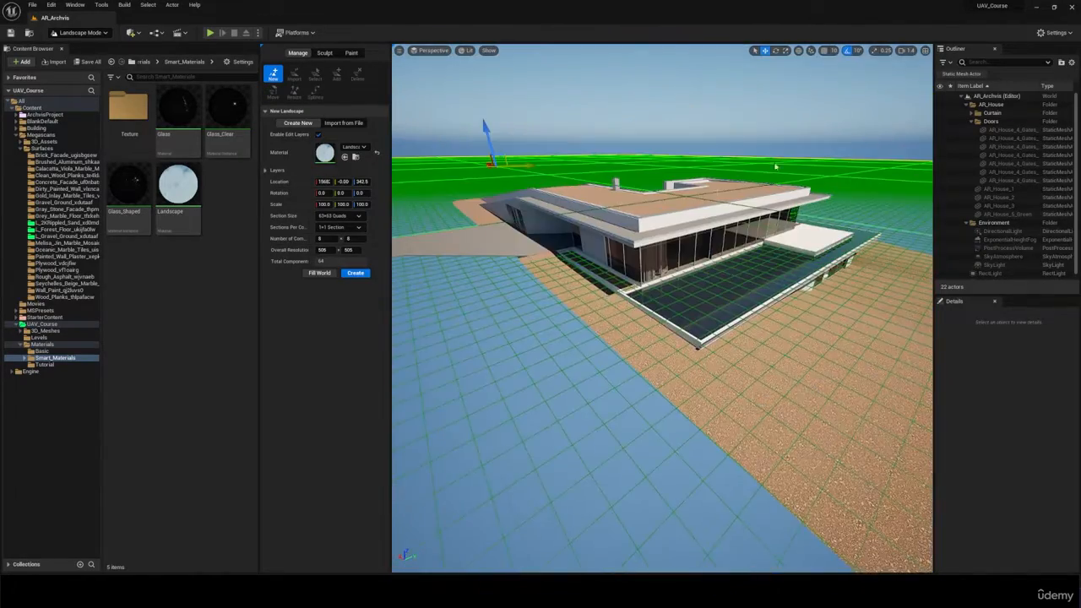
{"action": "left_click", "coordinate": [354, 274]}
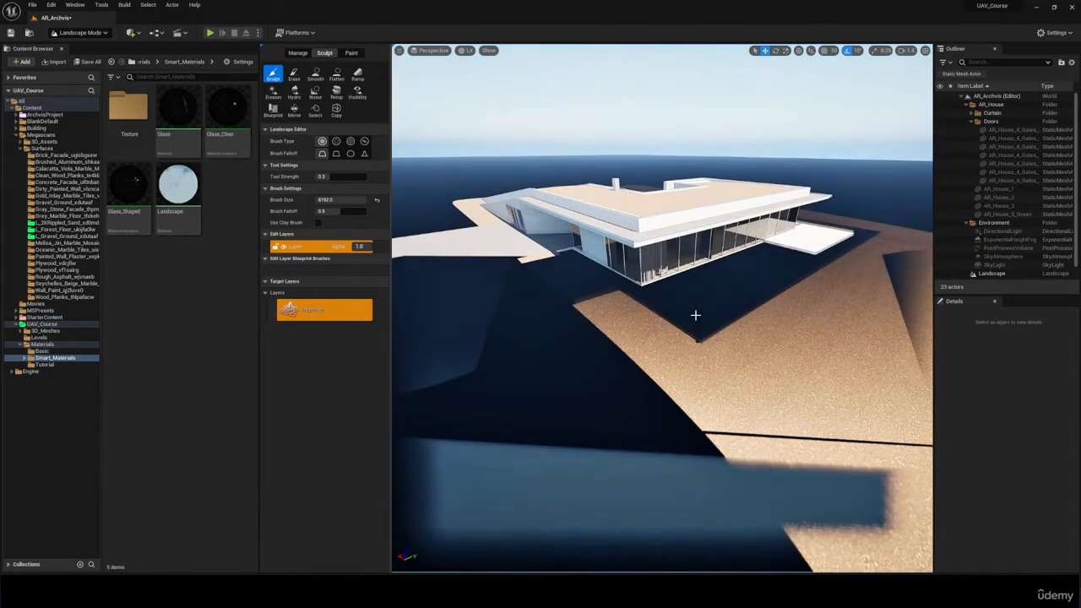
Step: Create a weight-blended layer info for the Sand paint layer, saved as Sand_LayerInfo in the UAV_Course Materials folder
{"action": "left_click_drag", "start_coordinate": [695, 315], "coordinate": [692, 315]}
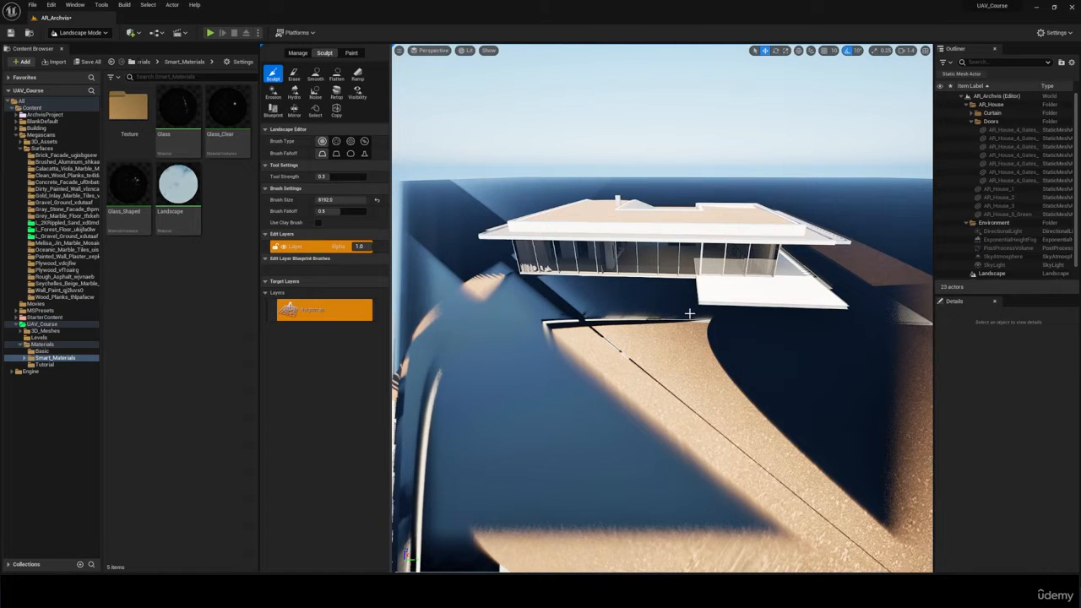
{"action": "mouse_move", "coordinate": [692, 316]}
{"action": "right_mouse_down"}
{"action": "mouse_move", "coordinate": [760, 315]}
{"action": "mouse_move", "coordinate": [684, 318]}
{"action": "right_mouse_up"}
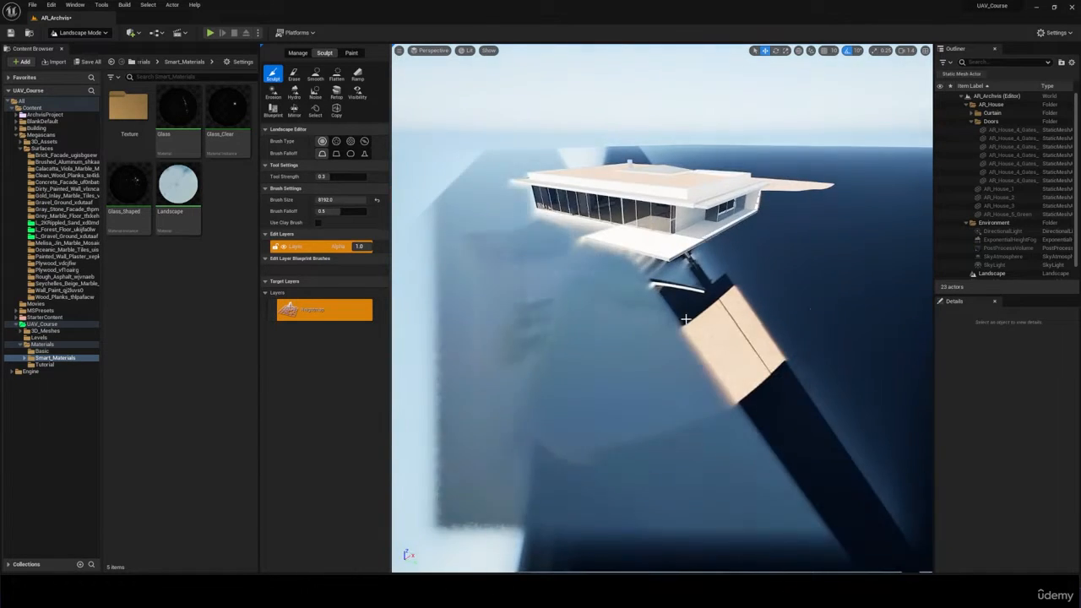
{"action": "left_click", "coordinate": [814, 311]}
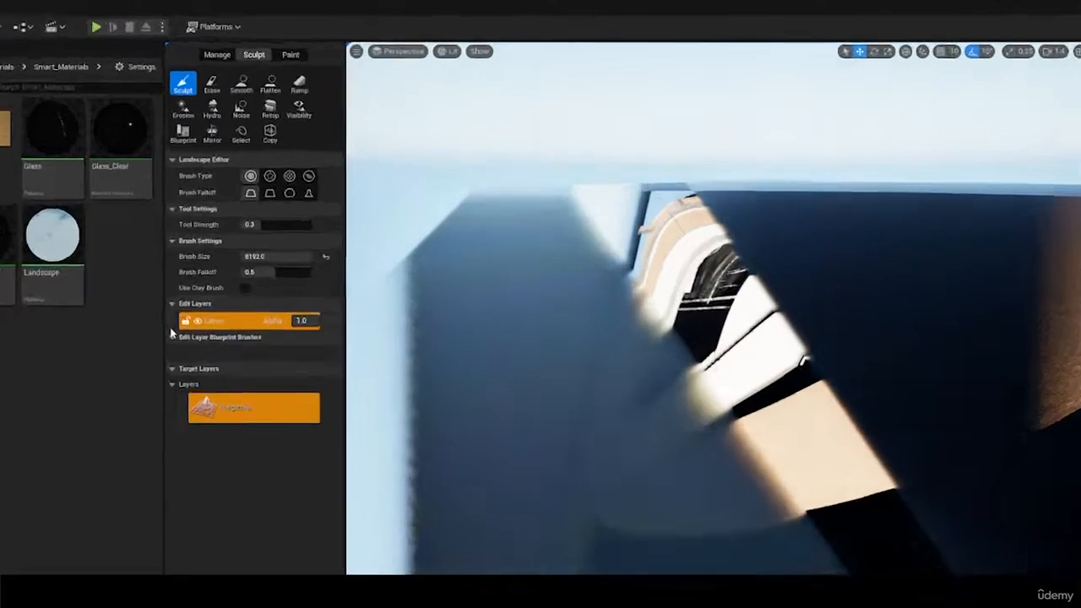
{"action": "left_click", "coordinate": [291, 54]}
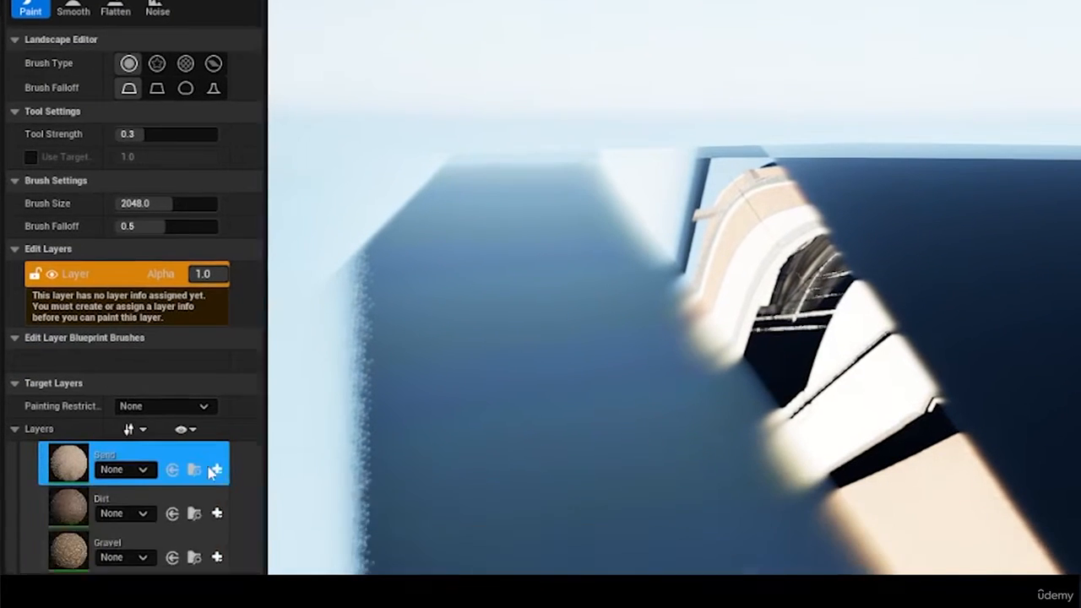
{"action": "left_click", "coordinate": [214, 470]}
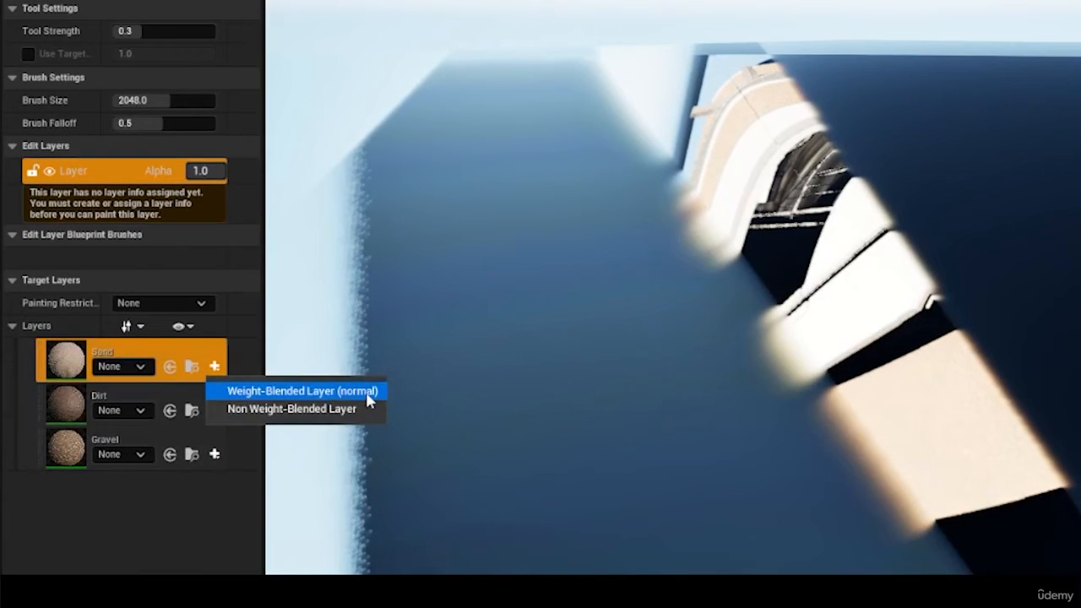
{"action": "left_click", "coordinate": [279, 489]}
{"action": "left_click", "coordinate": [411, 414]}
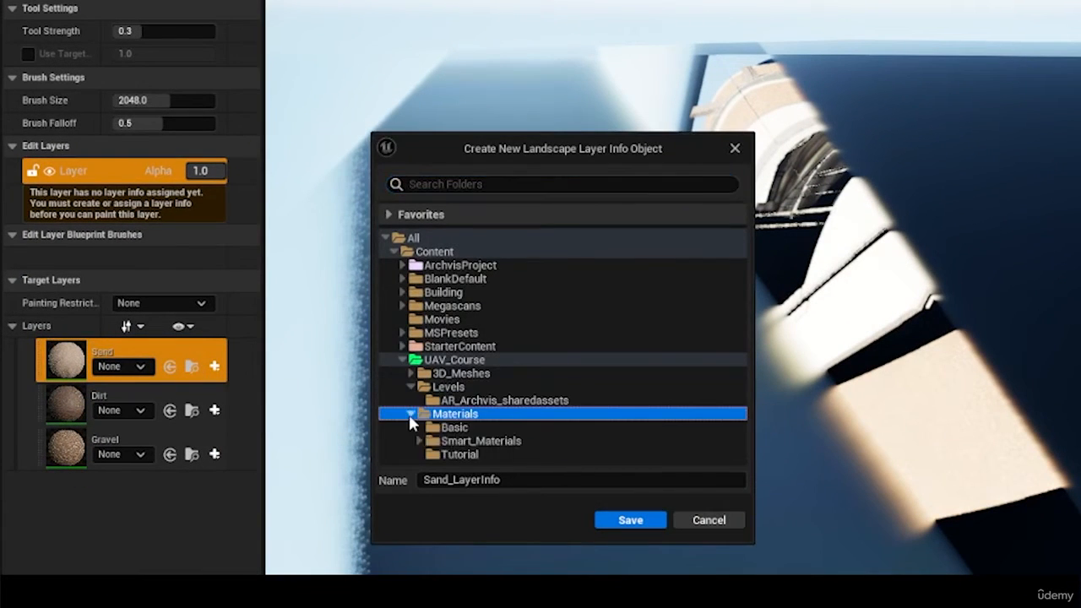
{"action": "left_click", "coordinate": [649, 518]}
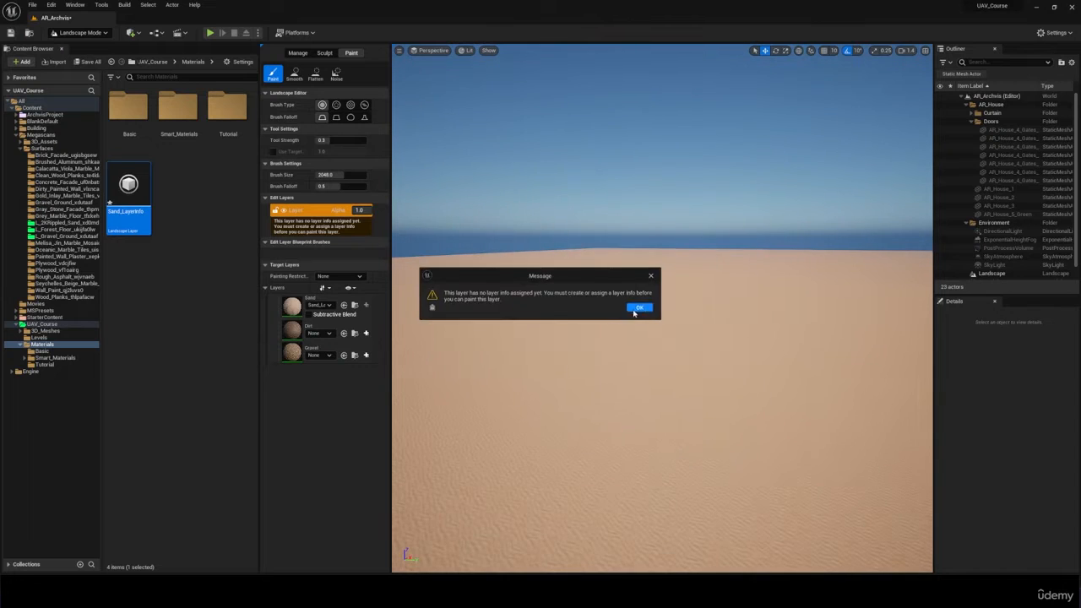
Step: Create weight-blended layer infos for the Dirt and Gravel paint layers, saved as Dirt_LayerInfo and Gravel_LayerInfo
{"action": "left_click", "coordinate": [639, 307]}
{"action": "left_click", "coordinate": [365, 332]}
{"action": "left_click", "coordinate": [498, 331]}
{"action": "left_click", "coordinate": [574, 384]}
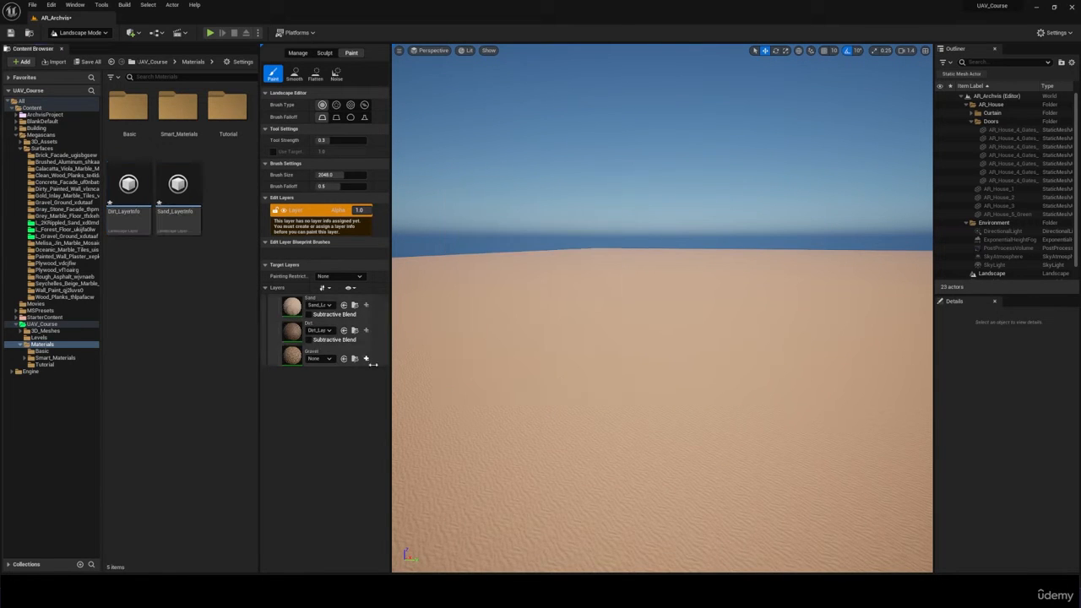
{"action": "left_click", "coordinate": [366, 355]}
{"action": "left_click", "coordinate": [498, 331]}
{"action": "left_click", "coordinate": [574, 384]}
Step: Lower the landscape in Selection Mode to a Z location of about -527 to expose the house
{"action": "left_click", "coordinate": [80, 32]}
{"action": "left_click", "coordinate": [80, 43]}
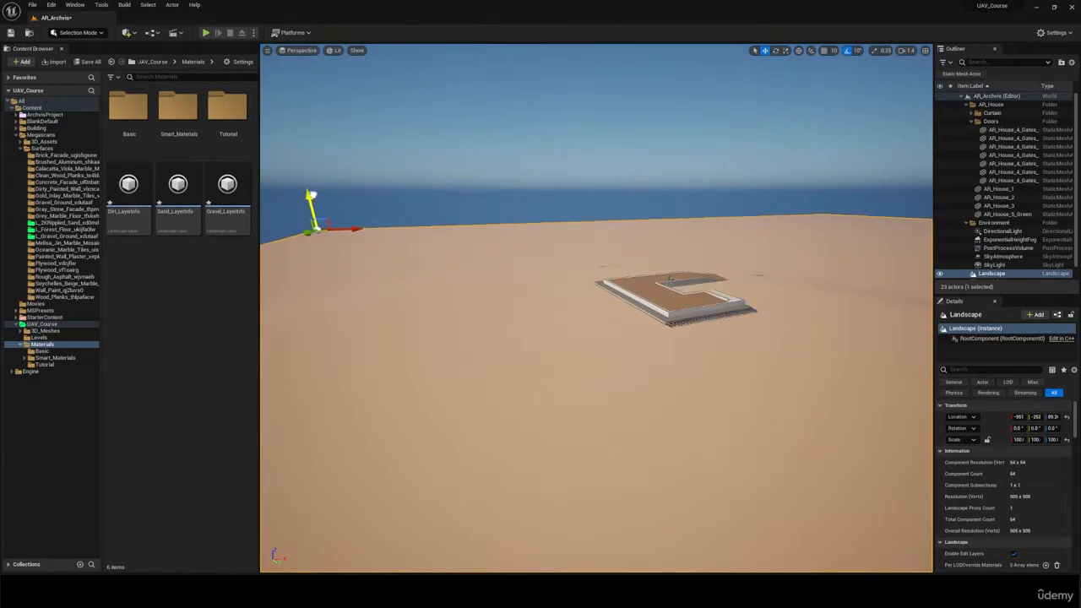
{"action": "mouse_move", "coordinate": [315, 205]}
{"action": "right_mouse_down"}
{"action": "mouse_move", "coordinate": [473, 228]}
{"action": "mouse_move", "coordinate": [422, 219]}
{"action": "right_mouse_up"}
Step: Paint the Gravel layer onto the ground in front of the house with a brush size of about 1082
{"action": "left_click", "coordinate": [80, 32]}
{"action": "left_click", "coordinate": [80, 55]}
{"action": "left_click", "coordinate": [314, 336]}
{"action": "left_click_drag", "start_coordinate": [345, 175], "coordinate": [334, 174]}
{"action": "left_click_drag", "start_coordinate": [523, 384], "coordinate": [714, 315]}
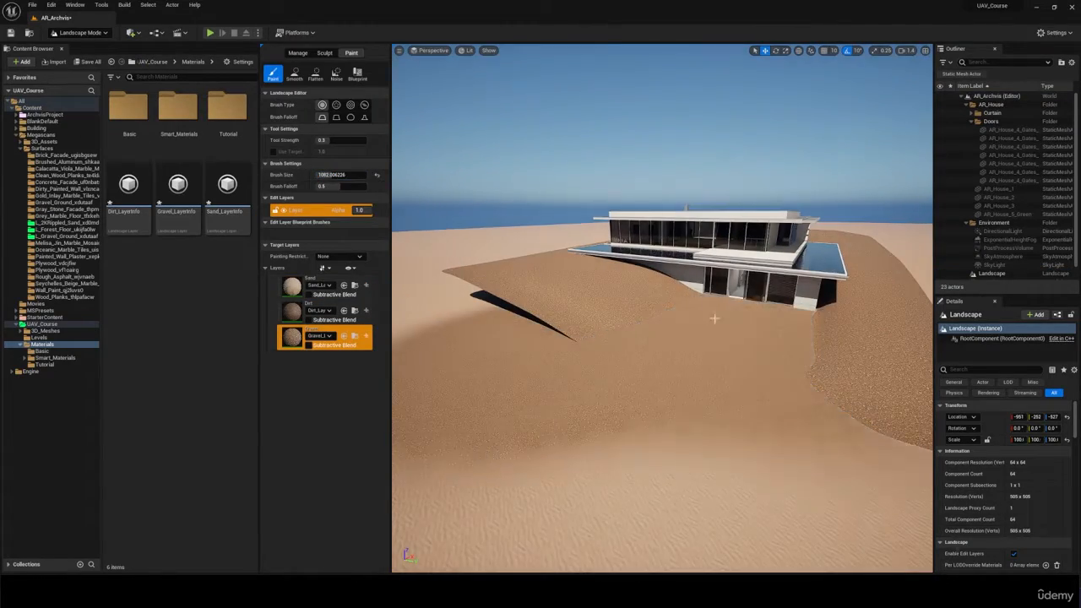
Step: Select the PostProcessVolume in Selection Mode, filter its details by "trans", and set the Translucency Type to Raster
{"action": "right_click_drag", "start_coordinate": [714, 316], "coordinate": [714, 397]}
{"action": "right_click_drag", "start_coordinate": [504, 365], "coordinate": [441, 325]}
{"action": "scroll", "coordinate": [440, 325], "scroll_direction": "up", "scroll_amount": 1}
{"action": "key", "text": "shift+1"}
{"action": "left_click", "coordinate": [999, 247]}
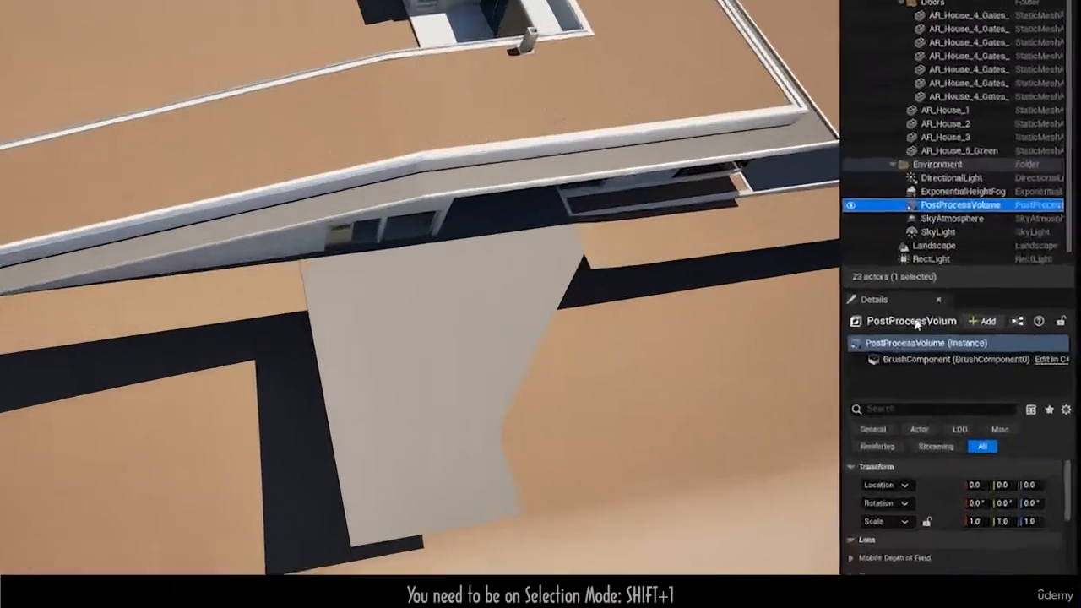
{"action": "left_click", "coordinate": [975, 373]}
{"action": "type", "text": "ray"}
{"action": "type", "text": "ns"}
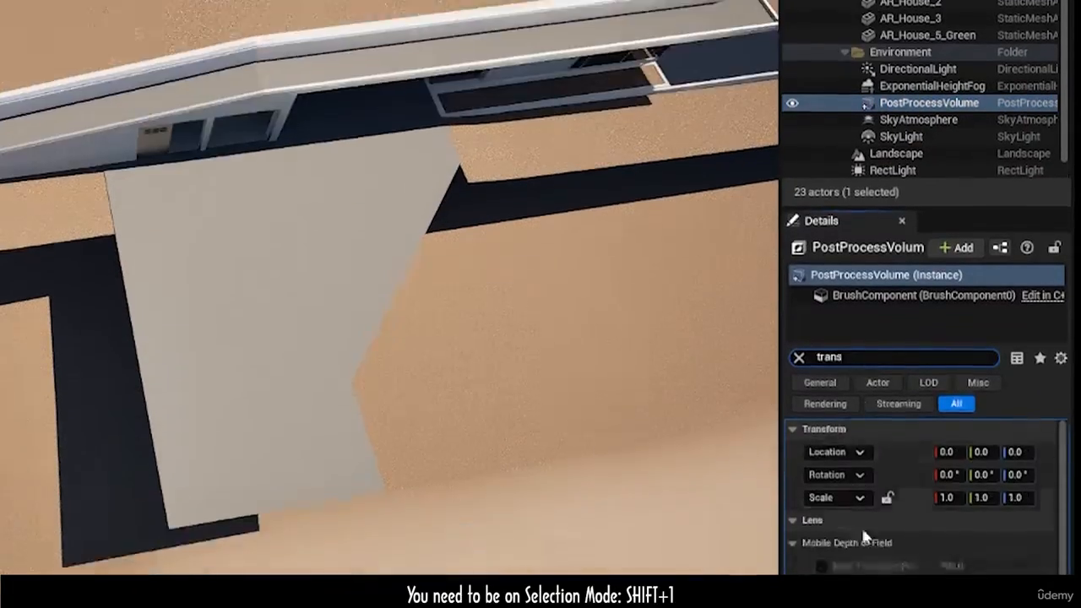
{"action": "scroll", "coordinate": [932, 457], "scroll_direction": "down", "scroll_amount": 5}
{"action": "left_click", "coordinate": [980, 424]}
{"action": "left_click", "coordinate": [959, 439]}
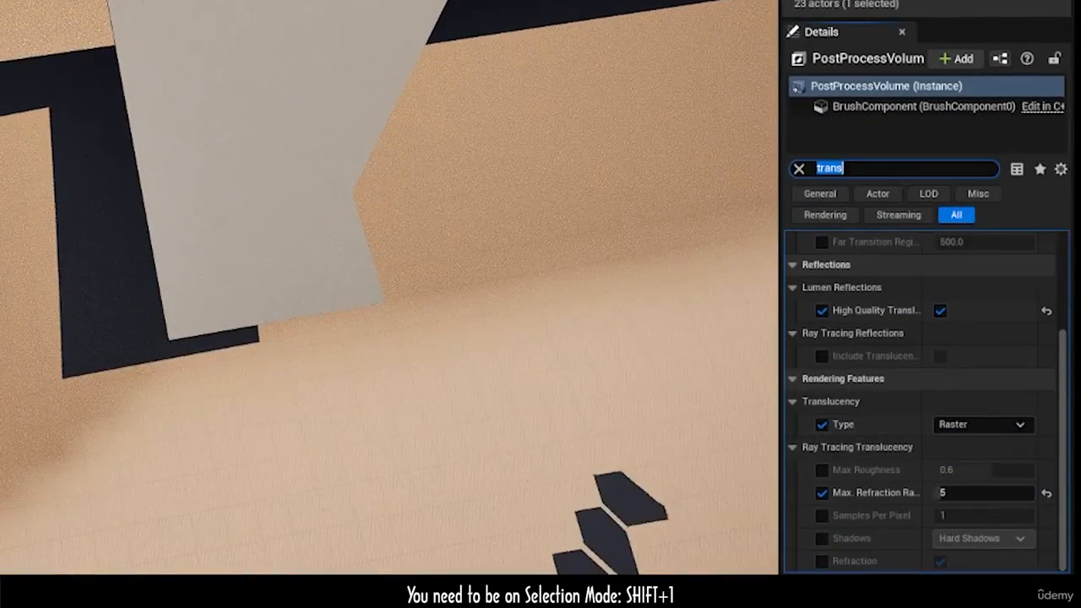
Step: Sculpt the landscape beside the house in Landscape Mode with a reduced brush size and a tool strength of 0.1
{"action": "left_click", "coordinate": [80, 32]}
{"action": "left_click", "coordinate": [87, 65]}
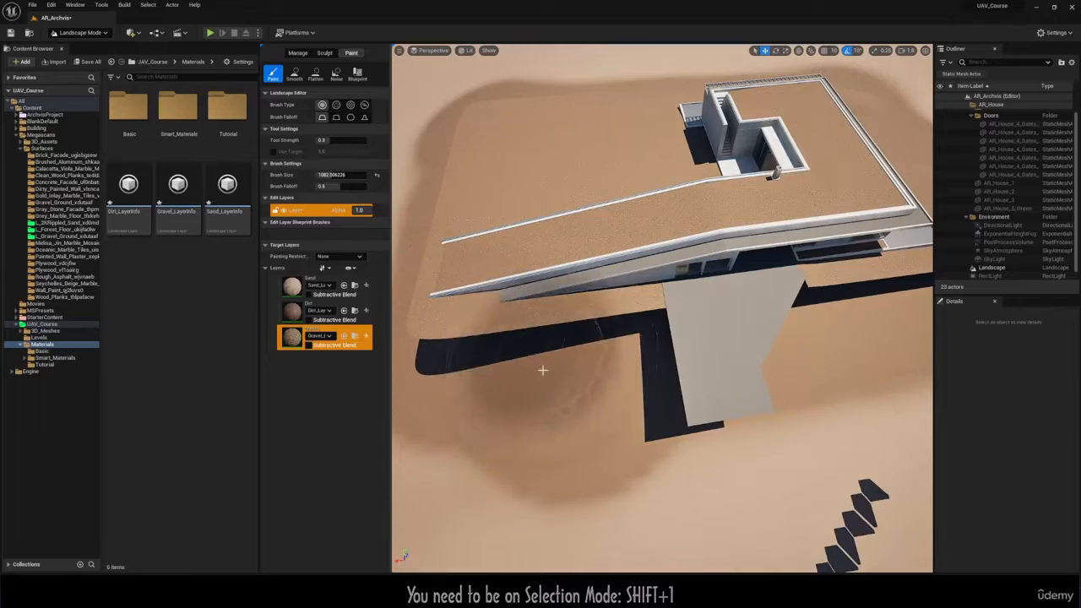
{"action": "mouse_move", "coordinate": [543, 369]}
{"action": "right_mouse_down"}
{"action": "mouse_move", "coordinate": [543, 304]}
{"action": "mouse_move", "coordinate": [620, 228]}
{"action": "mouse_move", "coordinate": [760, 227]}
{"action": "mouse_move", "coordinate": [642, 253]}
{"action": "right_mouse_up"}
{"action": "left_click", "coordinate": [324, 52]}
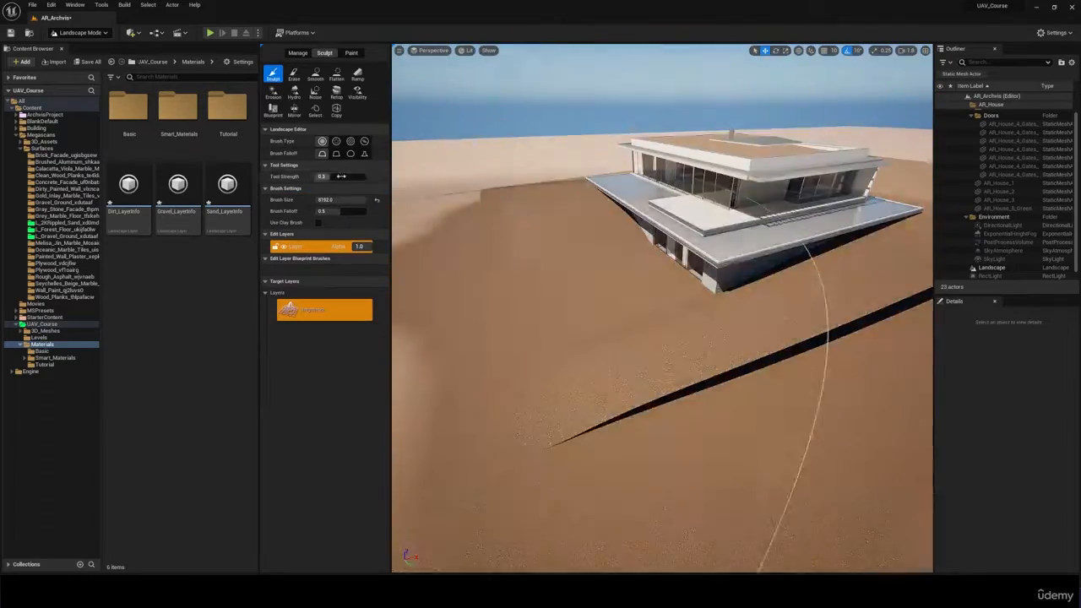
{"action": "right_click_drag", "start_coordinate": [642, 309], "coordinate": [759, 309]}
{"action": "key", "text": "bracketleft"}
{"action": "key", "text": "bracketleft"}
{"action": "key", "text": "bracketleft"}
{"action": "key", "text": "bracketleft"}
{"action": "left_click_drag", "start_coordinate": [348, 176], "coordinate": [332, 176]}
{"action": "left_click_drag", "start_coordinate": [642, 309], "coordinate": [675, 207]}
{"action": "right_click_drag", "start_coordinate": [675, 207], "coordinate": [692, 253]}
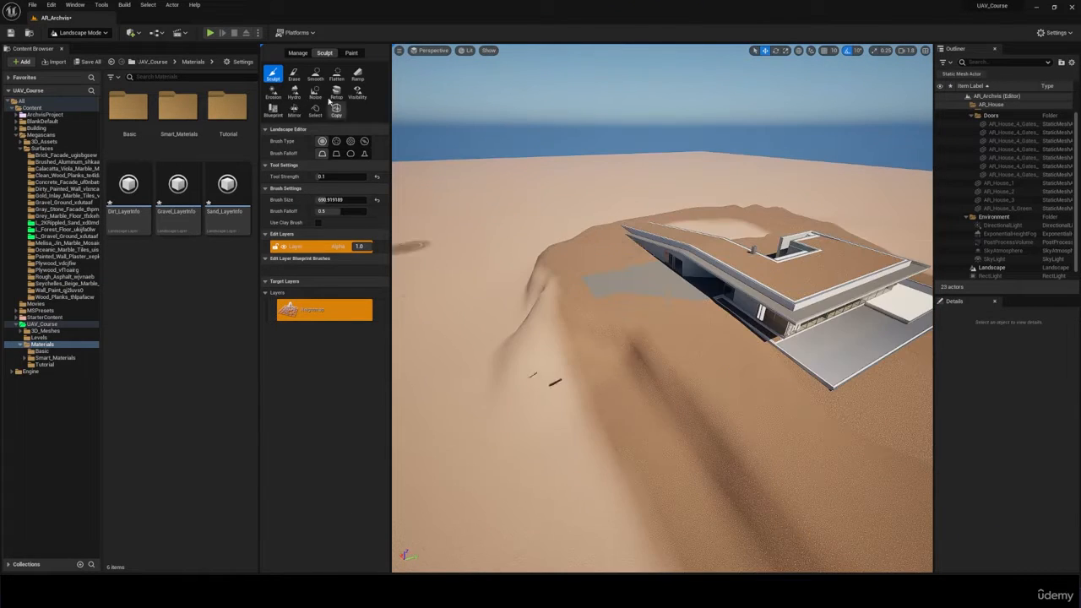
Step: Flatten the landscape in front of the house, then try a Visibility hole in the sand and undo it
{"action": "left_click", "coordinate": [336, 75]}
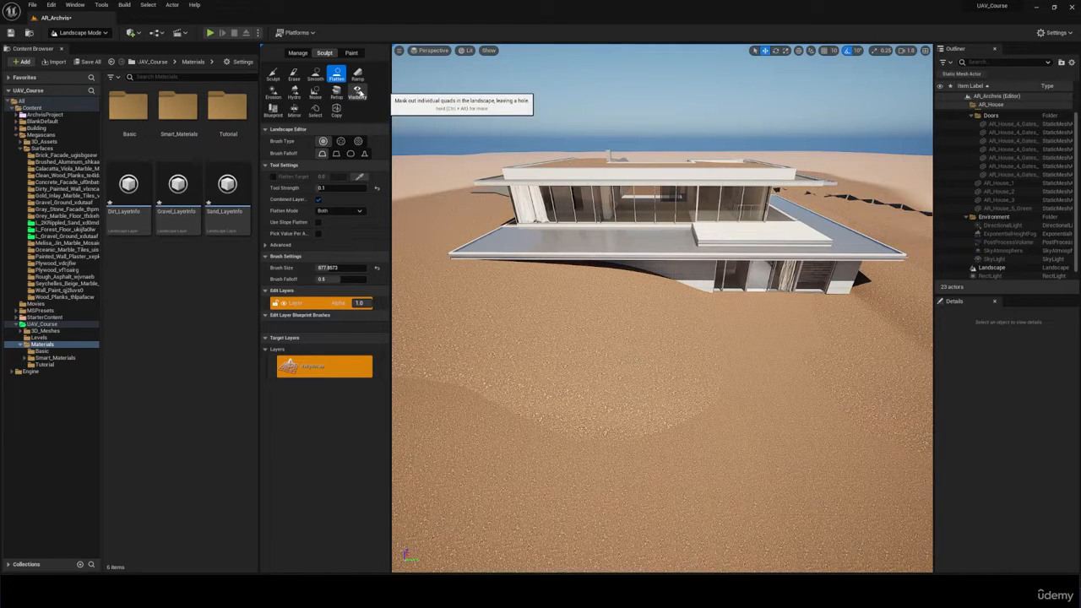
{"action": "left_click", "coordinate": [358, 93]}
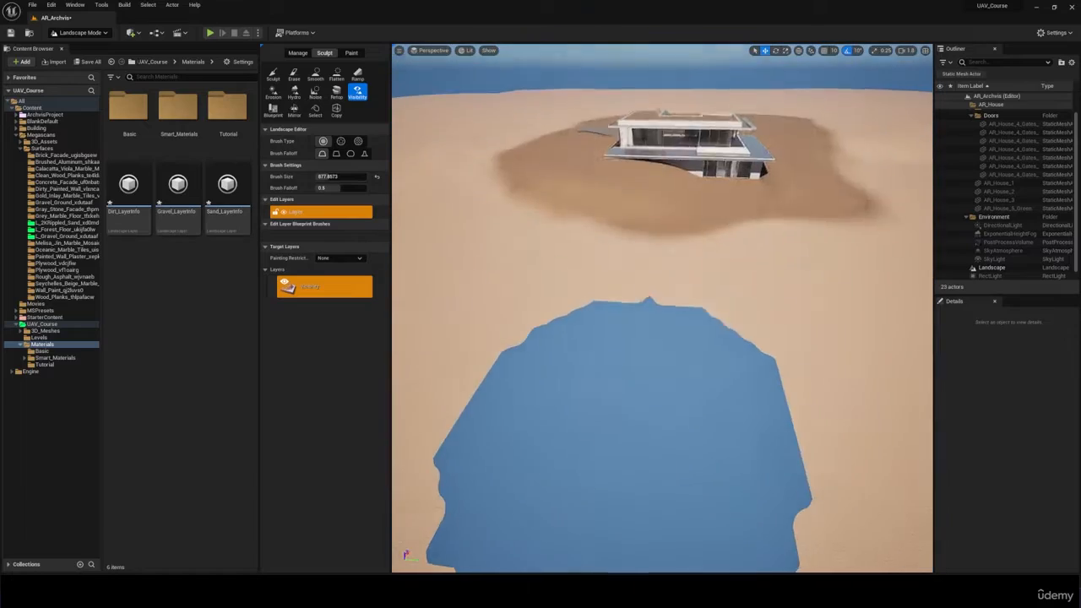
{"action": "key", "text": "ctrl+z"}
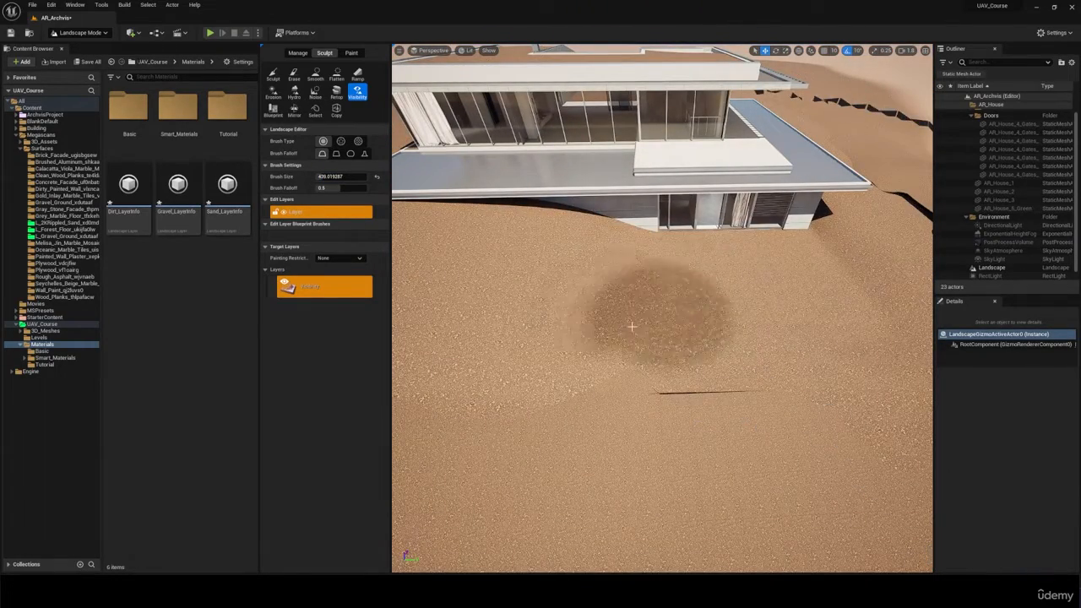
Step: Inspect the terrain around the house from several angles, toggling the AR_House folder's visibility off and on
{"action": "mouse_move", "coordinate": [632, 326]}
{"action": "right_mouse_down"}
{"action": "mouse_move", "coordinate": [540, 262]}
{"action": "mouse_move", "coordinate": [622, 314]}
{"action": "right_mouse_up"}
{"action": "right_click_drag", "start_coordinate": [725, 333], "coordinate": [605, 321]}
{"action": "right_click_drag", "start_coordinate": [788, 156], "coordinate": [630, 320]}
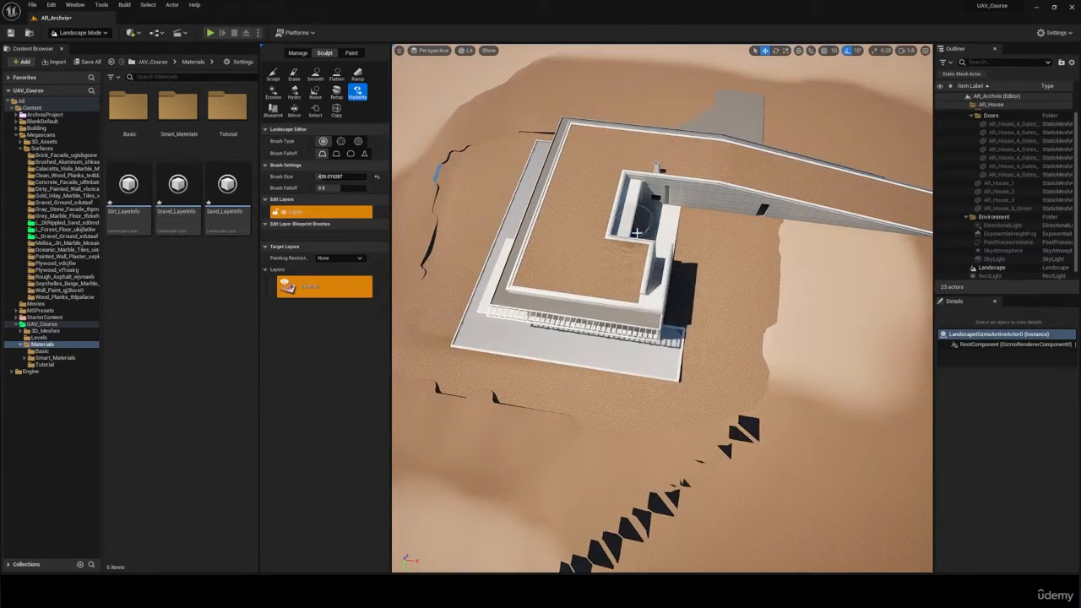
{"action": "right_click_drag", "start_coordinate": [688, 200], "coordinate": [641, 253]}
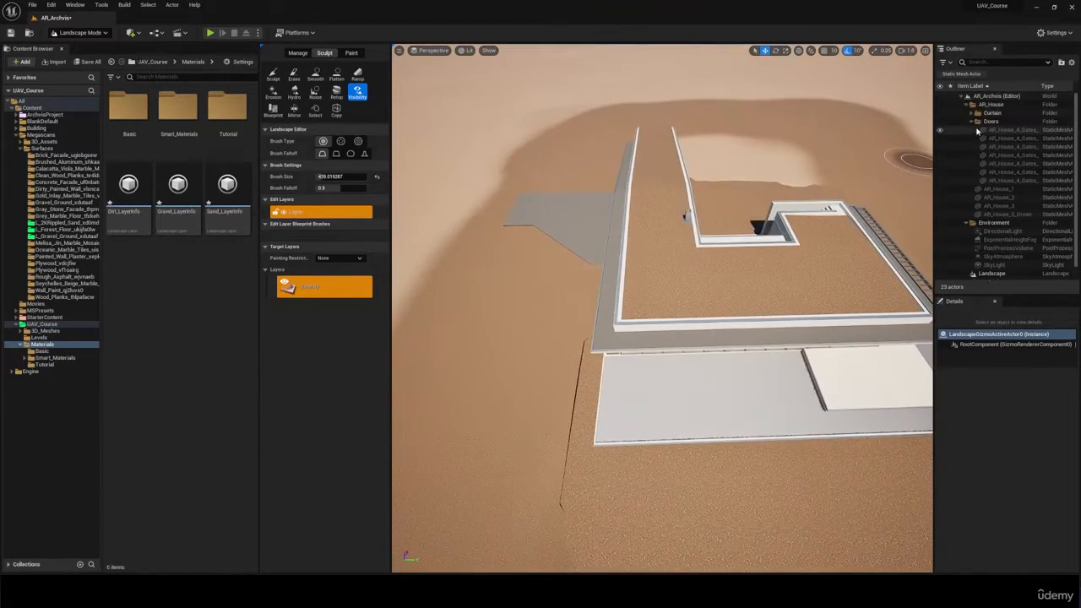
{"action": "left_click", "coordinate": [939, 105]}
{"action": "left_click", "coordinate": [939, 104]}
{"action": "mouse_move", "coordinate": [683, 212]}
{"action": "right_mouse_down"}
{"action": "mouse_move", "coordinate": [591, 256]}
{"action": "mouse_move", "coordinate": [622, 239]}
{"action": "right_mouse_up"}
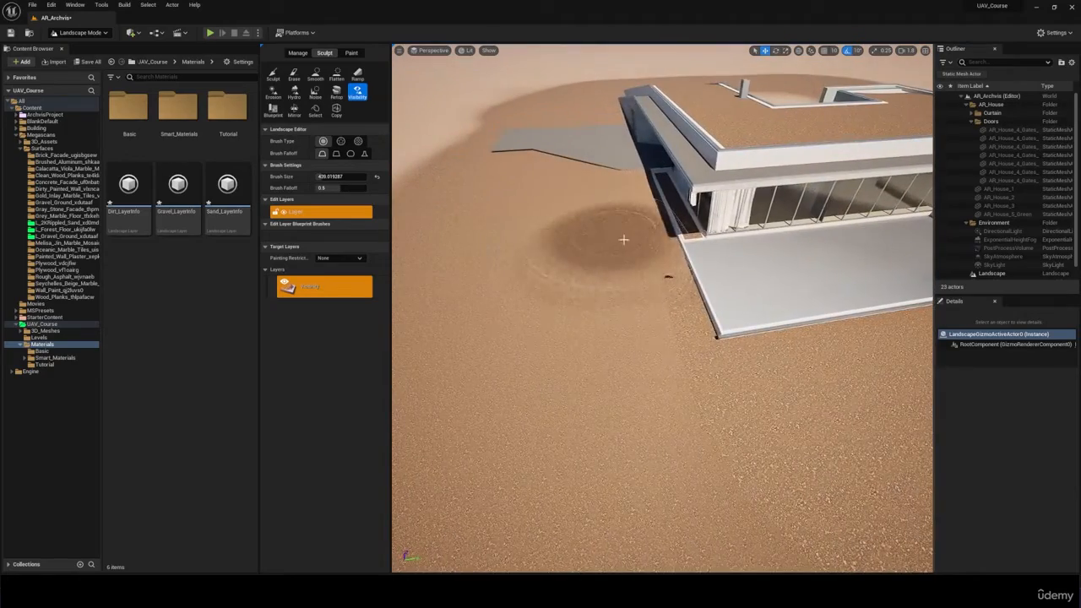
{"action": "right_click_drag", "start_coordinate": [642, 358], "coordinate": [632, 391]}
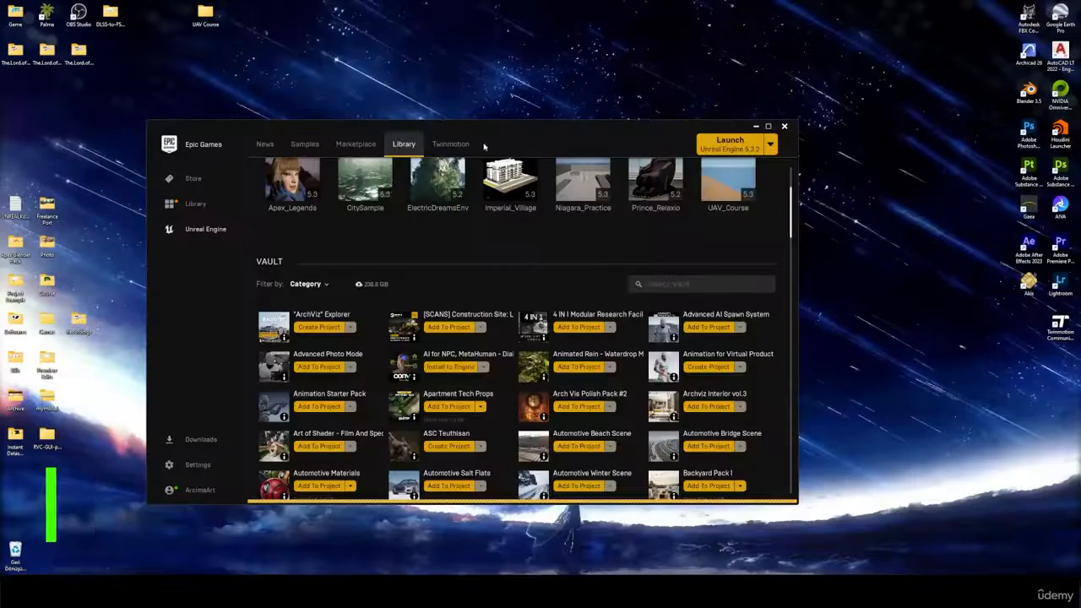
Step: Switch to the maximized Epic Games Launcher, search the Marketplace for Rural Australia and display the asset pack's detail page
{"action": "left_click", "coordinate": [355, 143]}
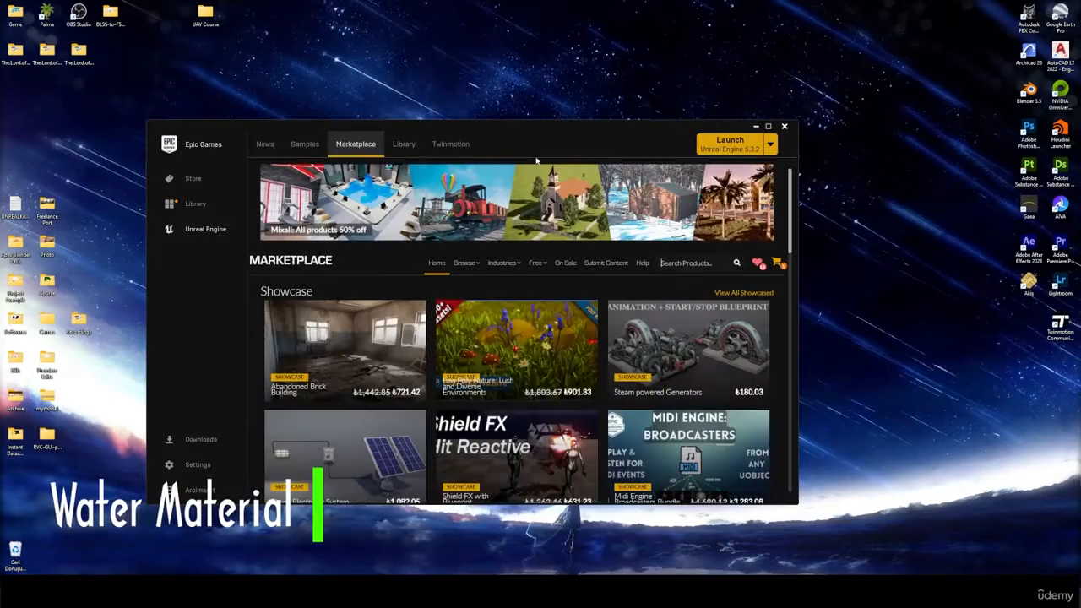
{"action": "double_click", "coordinate": [541, 127]}
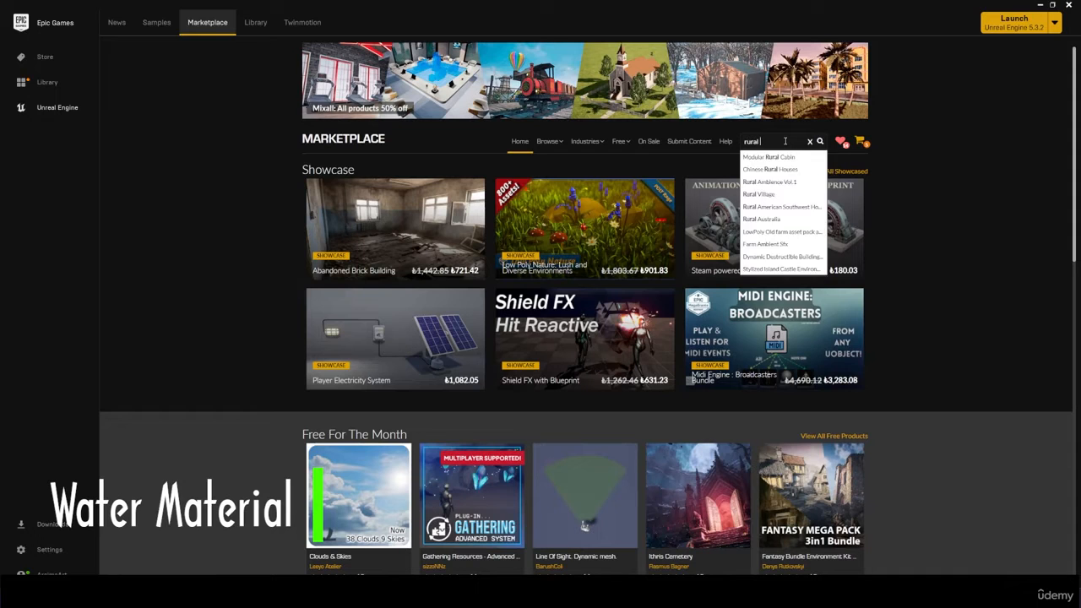
{"action": "key", "text": "Return"}
{"action": "left_click", "coordinate": [789, 159]}
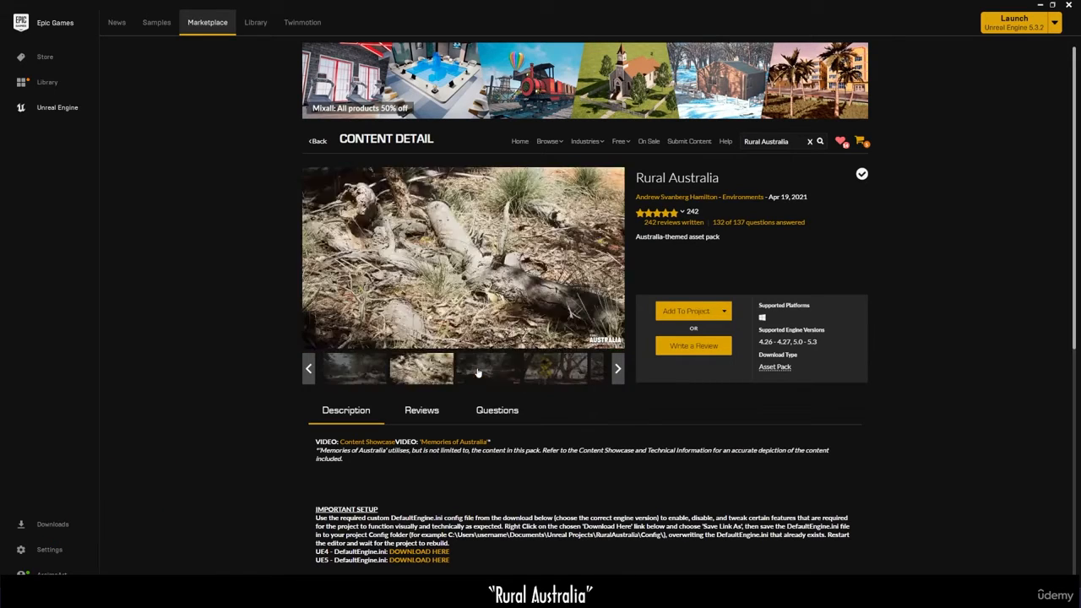
Step: Add the Rural Australia asset pack to the UAV_Course project
{"action": "left_click", "coordinate": [674, 311]}
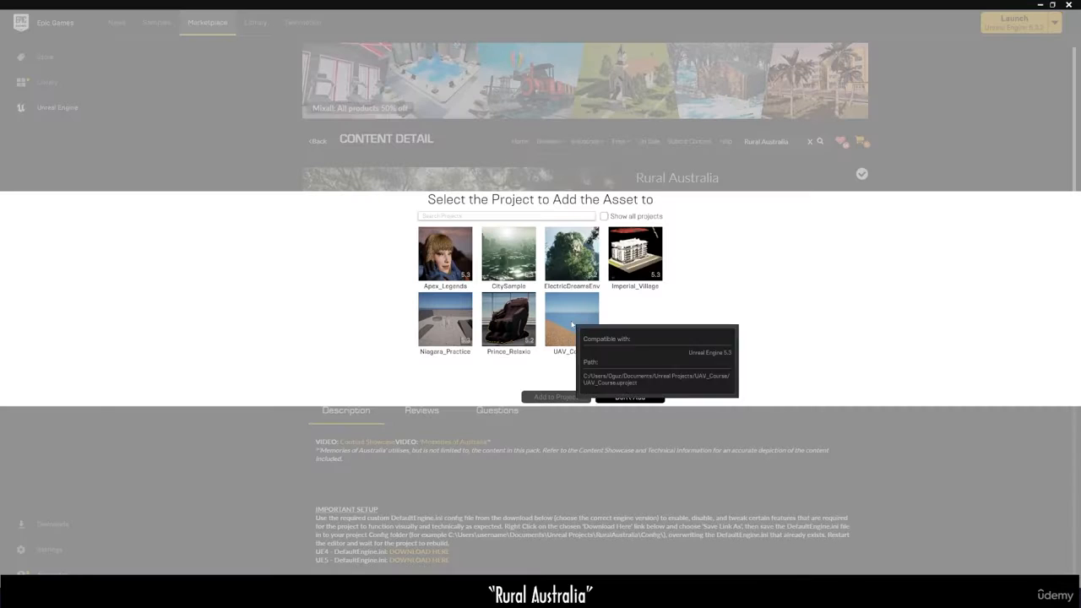
{"action": "left_click", "coordinate": [572, 316]}
{"action": "left_click", "coordinate": [555, 395]}
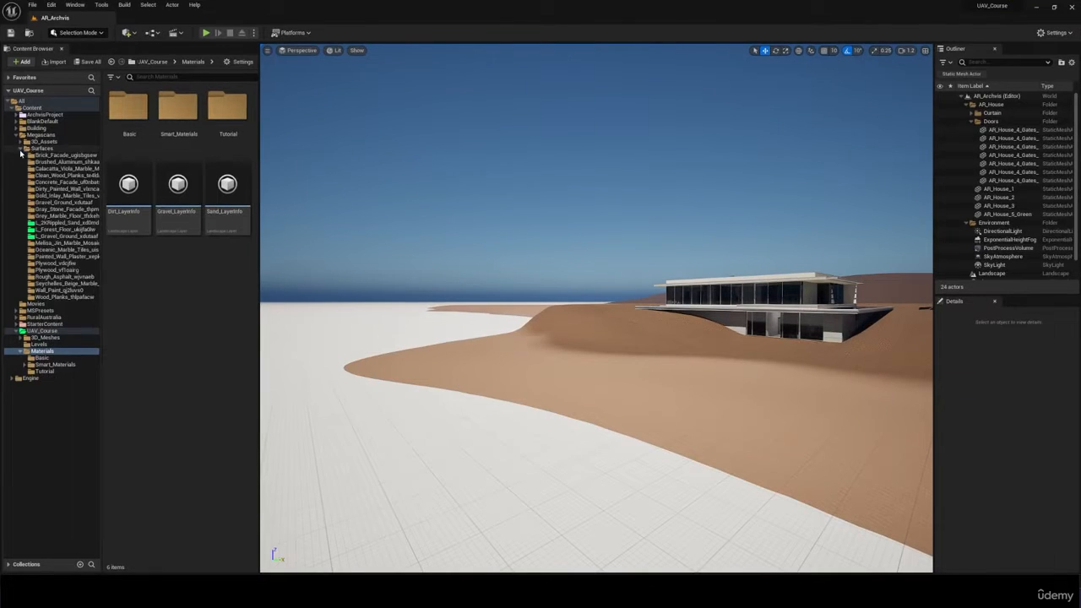
Step: Return to Unreal Editor, toggle the Surfaces folder in the content tree, and add a Plane shape to the level in Selection Mode
{"action": "left_click", "coordinate": [22, 149]}
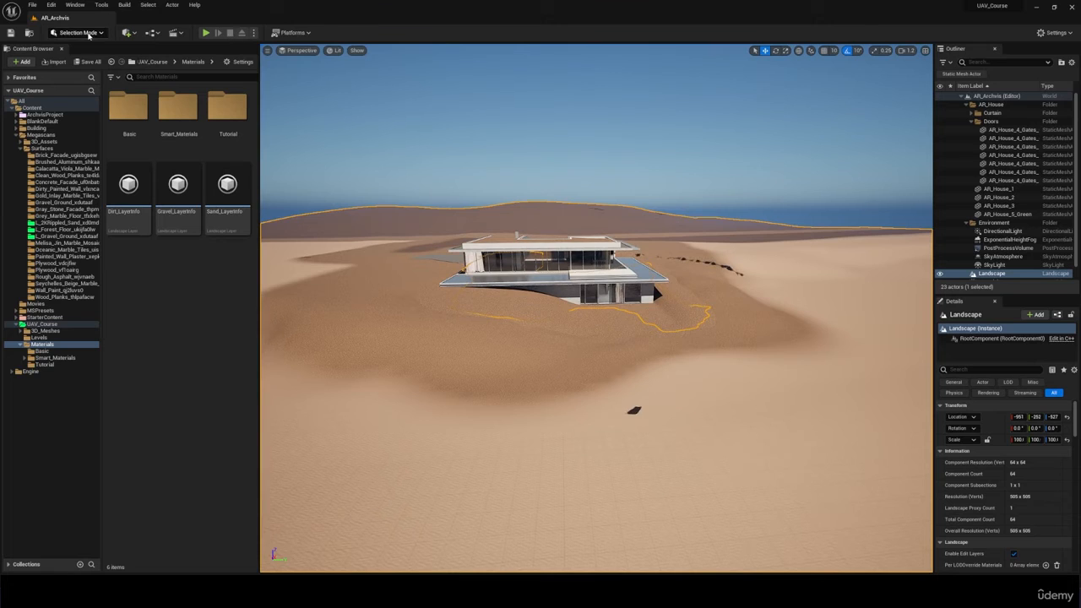
{"action": "left_click", "coordinate": [80, 33]}
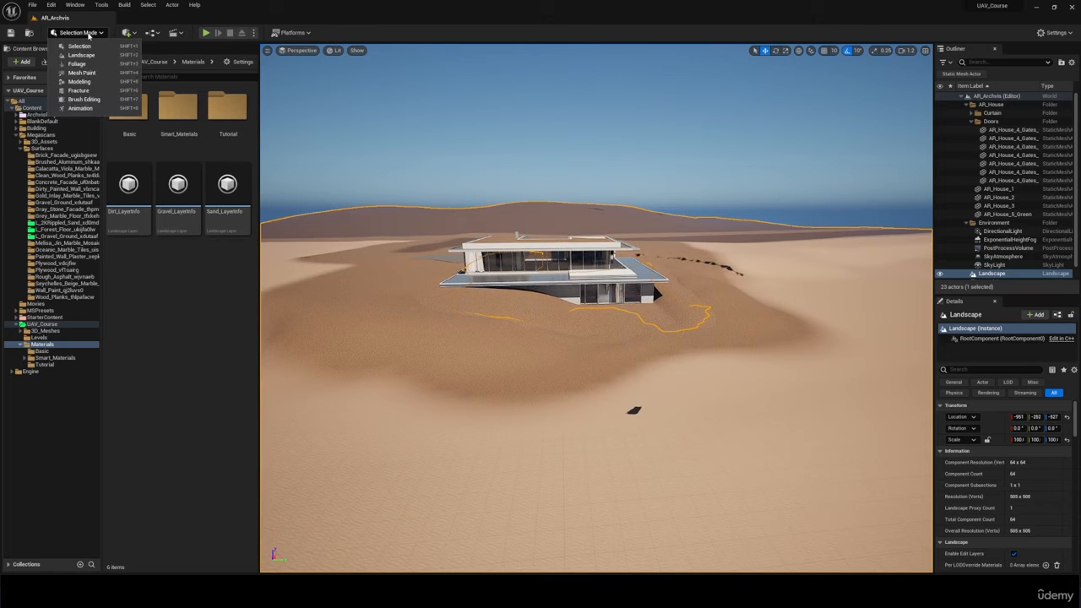
{"action": "right_click_drag", "start_coordinate": [388, 192], "coordinate": [371, 198]}
{"action": "left_click", "coordinate": [387, 191]}
{"action": "left_click", "coordinate": [127, 33]}
{"action": "mouse_move", "coordinate": [182, 124]}
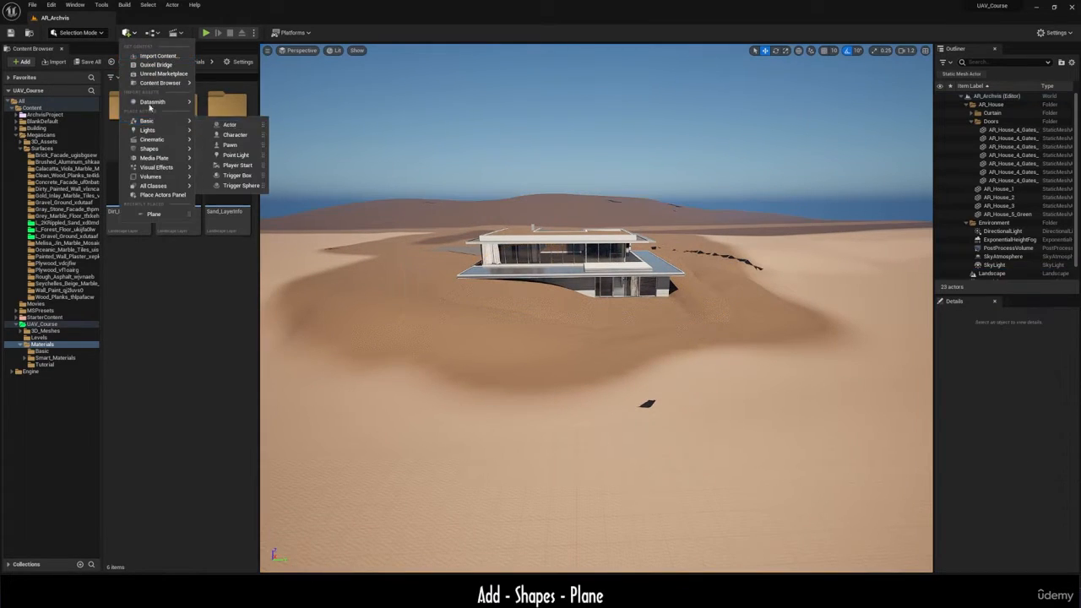
{"action": "mouse_move", "coordinate": [157, 148]}
{"action": "left_click", "coordinate": [236, 191]}
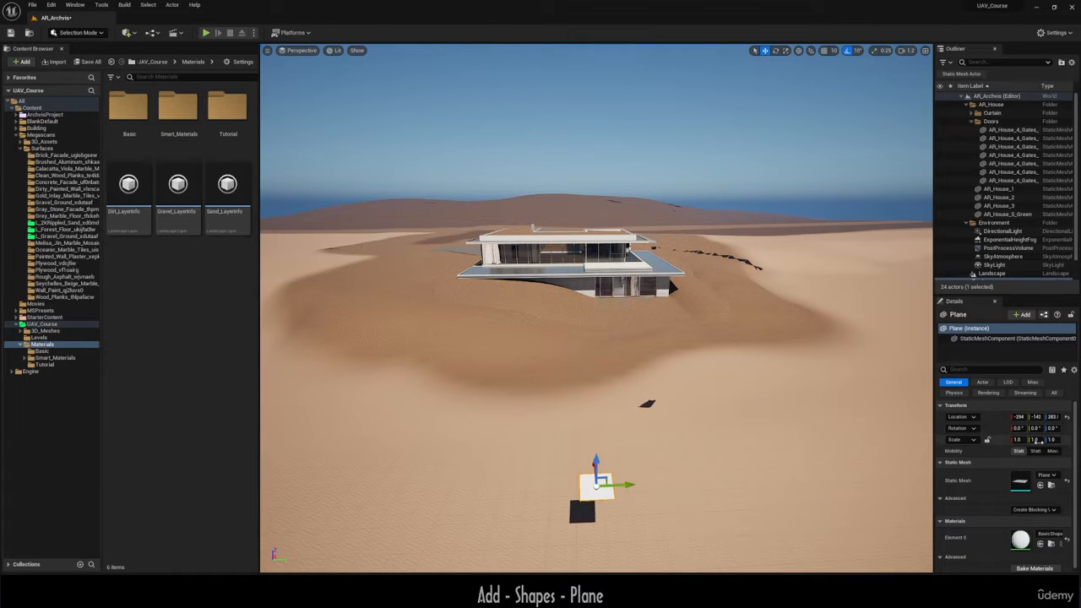
Step: Reset the new plane's location and adjust its position relative to the dunes near the house
{"action": "left_click", "coordinate": [1066, 416]}
{"action": "right_click_drag", "start_coordinate": [712, 407], "coordinate": [802, 408]}
{"action": "left_click_drag", "start_coordinate": [657, 305], "coordinate": [658, 430]}
{"action": "right_click_drag", "start_coordinate": [711, 408], "coordinate": [439, 397]}
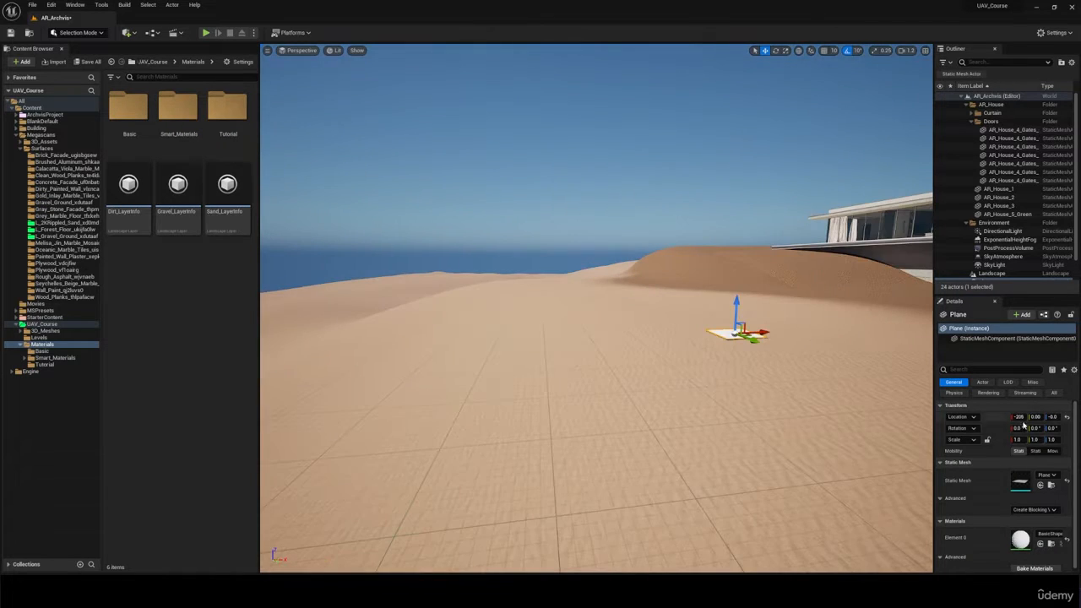
Step: Scale the plane to 1000 and lower it to form a flat water surface around the dunes
{"action": "key", "text": "Tab"}
{"action": "type", "text": "1000"}
{"action": "key", "text": "Return"}
{"action": "left_click_drag", "start_coordinate": [733, 311], "coordinate": [725, 357]}
{"action": "right_click_drag", "start_coordinate": [725, 356], "coordinate": [795, 400]}
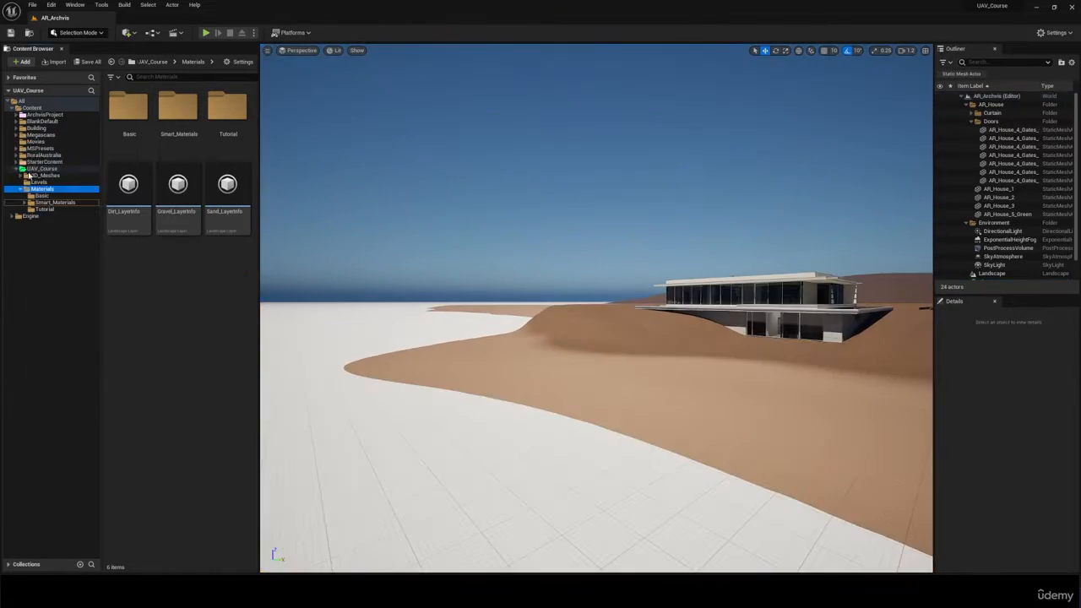
Step: Browse the RuralAustralia content folder for a water material for the plane
{"action": "left_click", "coordinate": [44, 154]}
{"action": "double_click", "coordinate": [226, 253]}
{"action": "left_click", "coordinate": [178, 114]}
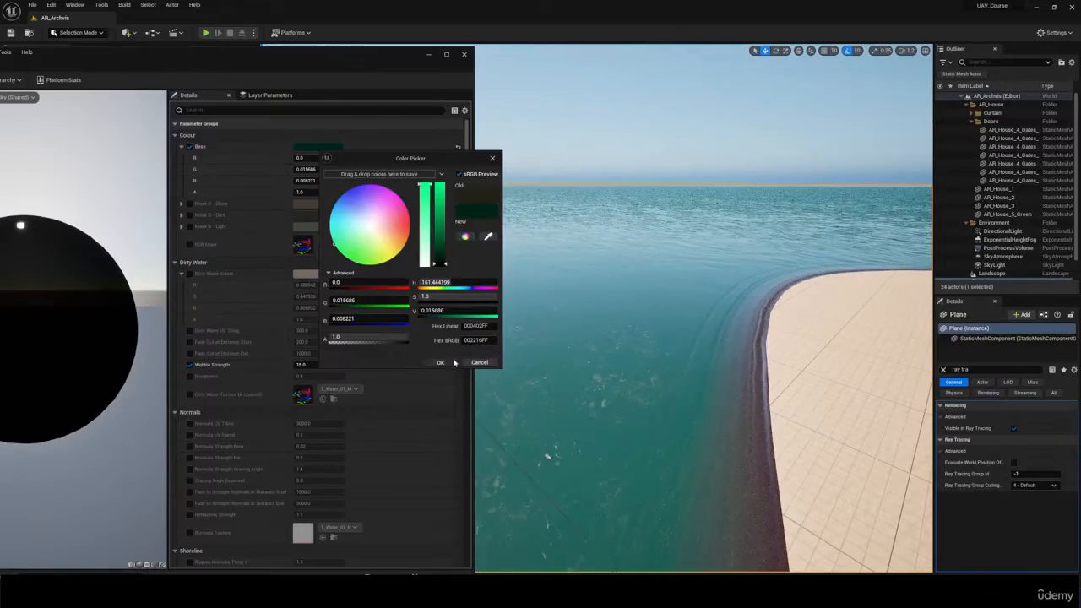
Step: Set the water material's Base colour to R 0.0, G 0.015686, B 0.008221 and save the material
{"action": "left_click", "coordinate": [451, 362]}
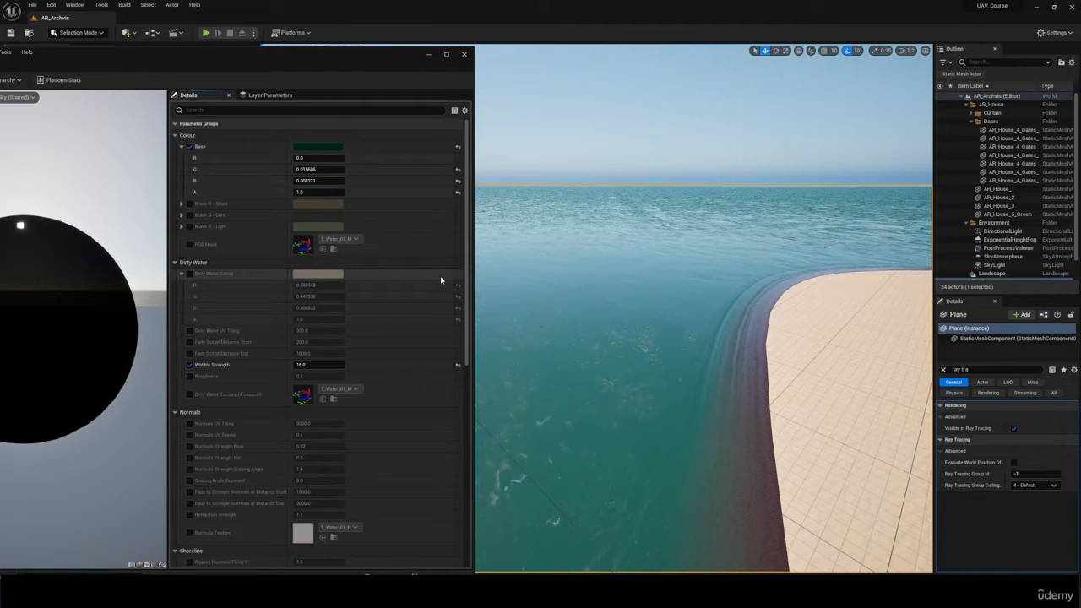
{"action": "key", "text": "ctrl+s"}
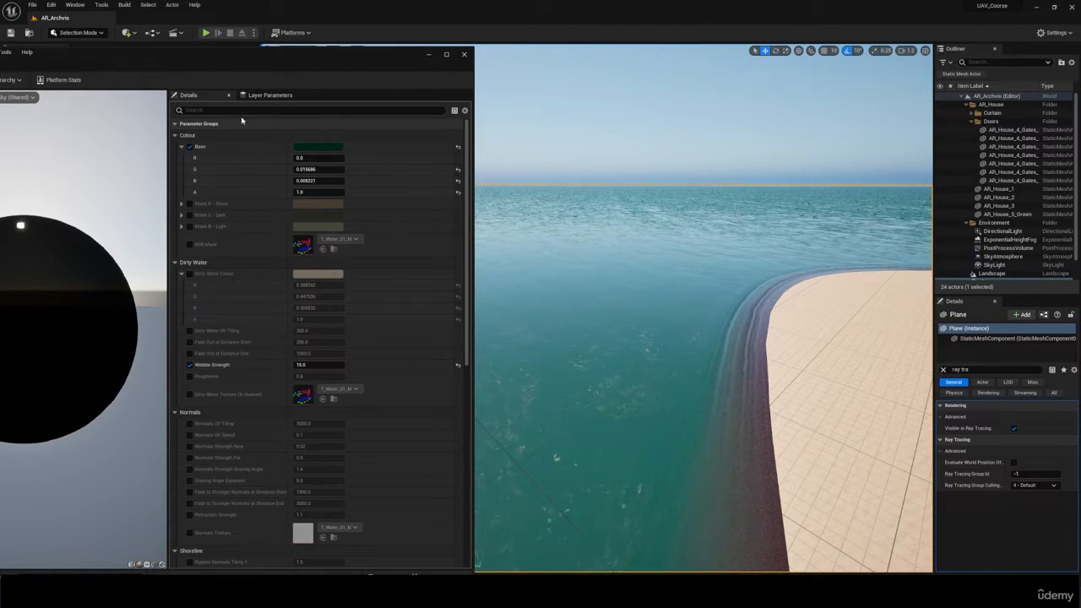
{"action": "left_click_drag", "start_coordinate": [281, 69], "coordinate": [468, 57]}
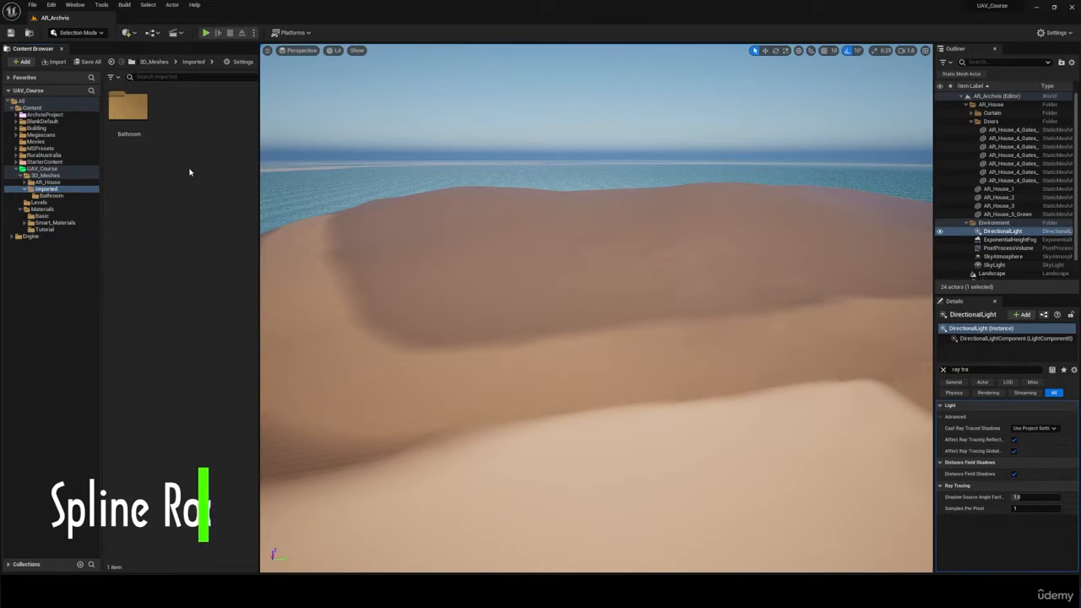
Step: Create a folder named Road inside the Imported meshes folder
{"action": "right_click", "coordinate": [191, 171]}
{"action": "left_click", "coordinate": [224, 222]}
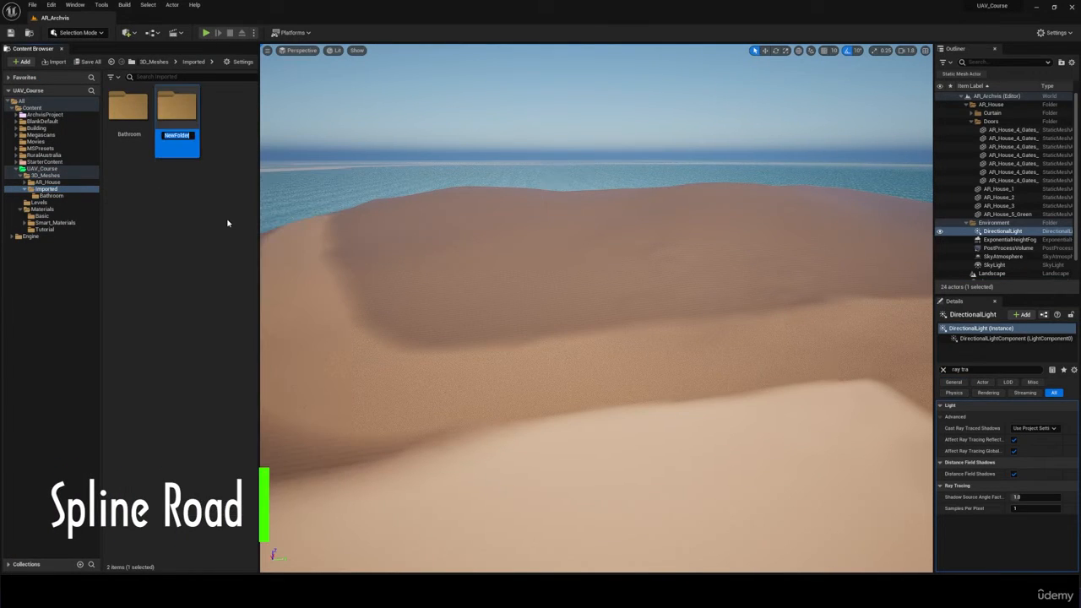
{"action": "type", "text": "Ro"}
{"action": "type", "text": "ad"}
{"action": "key", "text": "Return"}
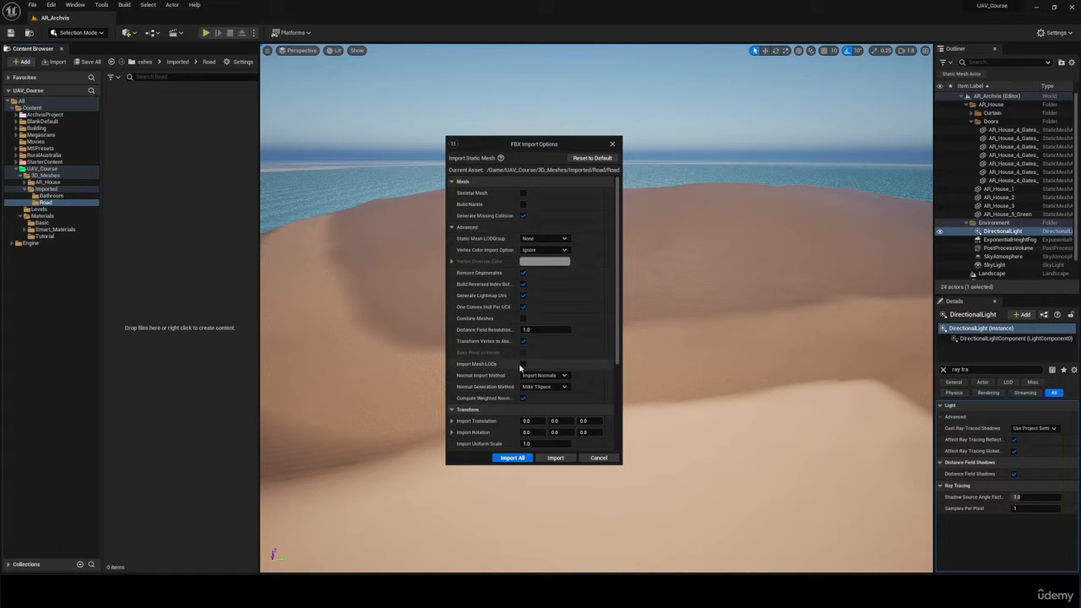
Step: Import the Road FBX mesh and its base color, normal and occlusion-roughness-metallic textures into the Road folder
{"action": "left_click", "coordinate": [550, 457]}
{"action": "key", "text": "alt+Tab"}
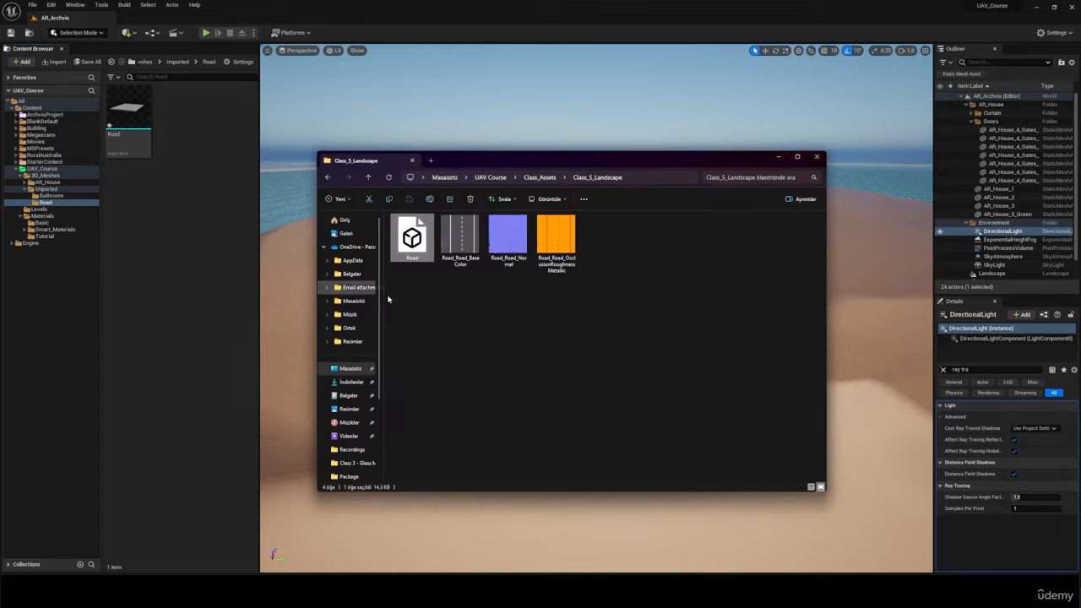
{"action": "left_click_drag", "start_coordinate": [596, 292], "coordinate": [468, 240]}
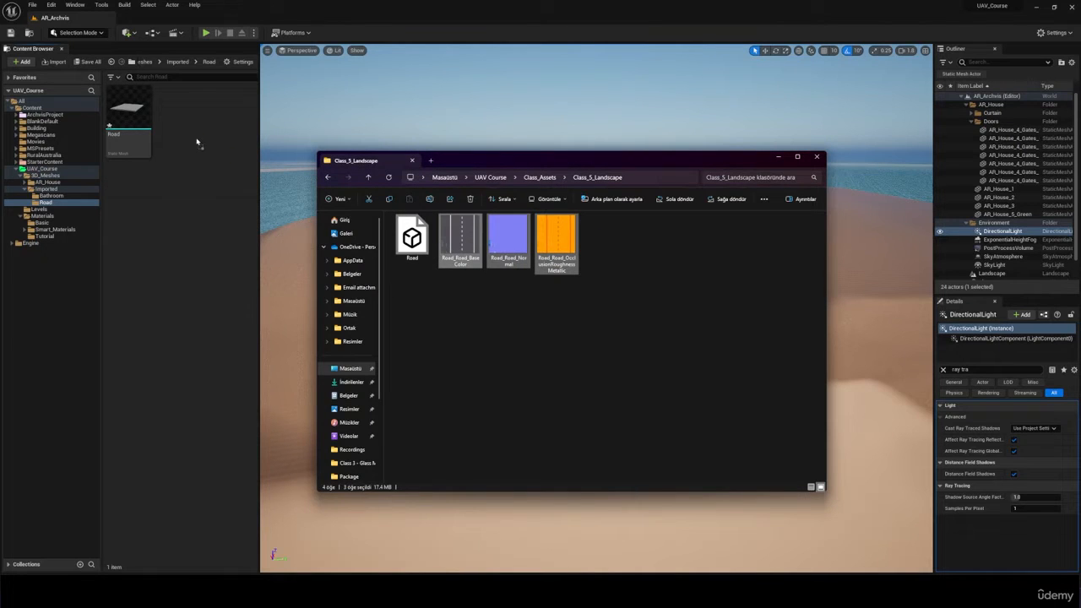
{"action": "left_click_drag", "start_coordinate": [196, 141], "coordinate": [194, 141]}
{"action": "left_click", "coordinate": [178, 118]}
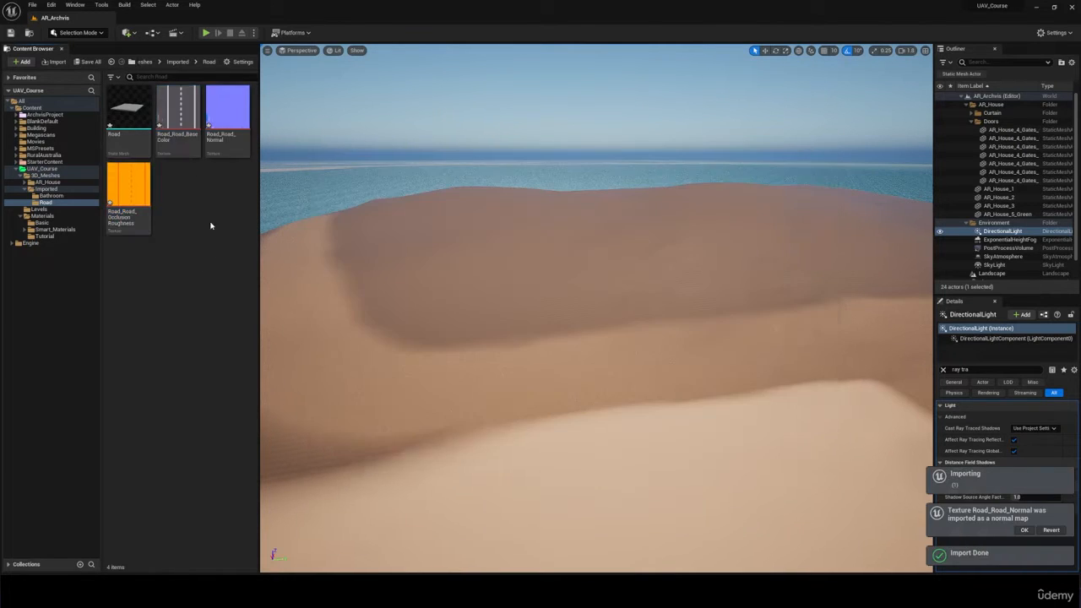
Step: Create a material from the Road_Road_BaseColor texture and open it in the Material Editor
{"action": "right_click", "coordinate": [177, 130]}
{"action": "left_click", "coordinate": [208, 154]}
{"action": "double_click", "coordinate": [228, 125]}
{"action": "left_click_drag", "start_coordinate": [359, 53], "coordinate": [633, 53]}
Step: Add the Road_Road_Normal texture to the road material's graph, connect it to Normal, and space out the texture nodes
{"action": "left_click_drag", "start_coordinate": [128, 190], "coordinate": [484, 251]}
{"action": "left_click_drag", "start_coordinate": [562, 267], "coordinate": [653, 252]}
{"action": "left_click_drag", "start_coordinate": [530, 256], "coordinate": [541, 351]}
{"action": "left_click_drag", "start_coordinate": [576, 141], "coordinate": [537, 98]}
Step: Add the occlusion-roughness-metallic texture, connect R to Ambient Occlusion, G to Roughness and B to Metallic, and save the material
{"action": "left_click_drag", "start_coordinate": [177, 190], "coordinate": [506, 245]}
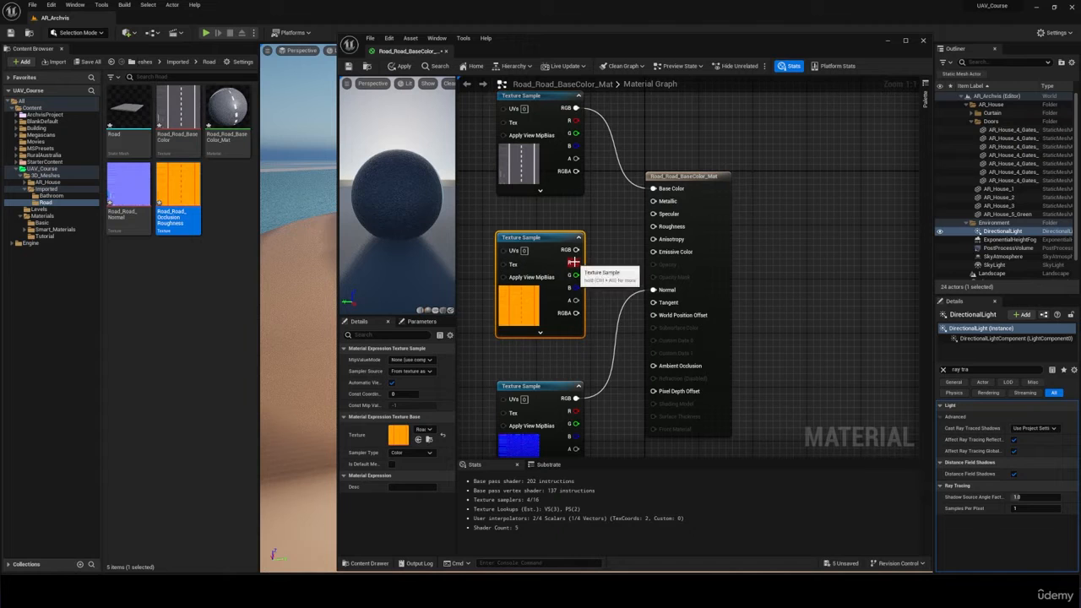
{"action": "left_click_drag", "start_coordinate": [651, 353], "coordinate": [652, 364]}
{"action": "left_click_drag", "start_coordinate": [575, 276], "coordinate": [589, 277]}
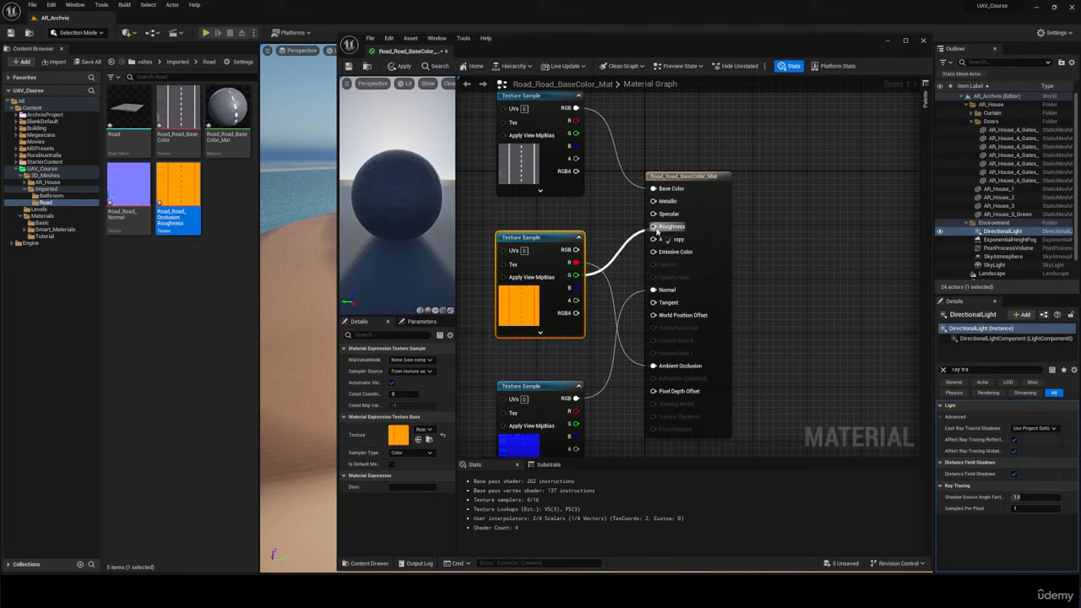
{"action": "left_click_drag", "start_coordinate": [656, 229], "coordinate": [654, 226]}
{"action": "left_click_drag", "start_coordinate": [576, 288], "coordinate": [654, 201]}
{"action": "left_click", "coordinate": [348, 65]}
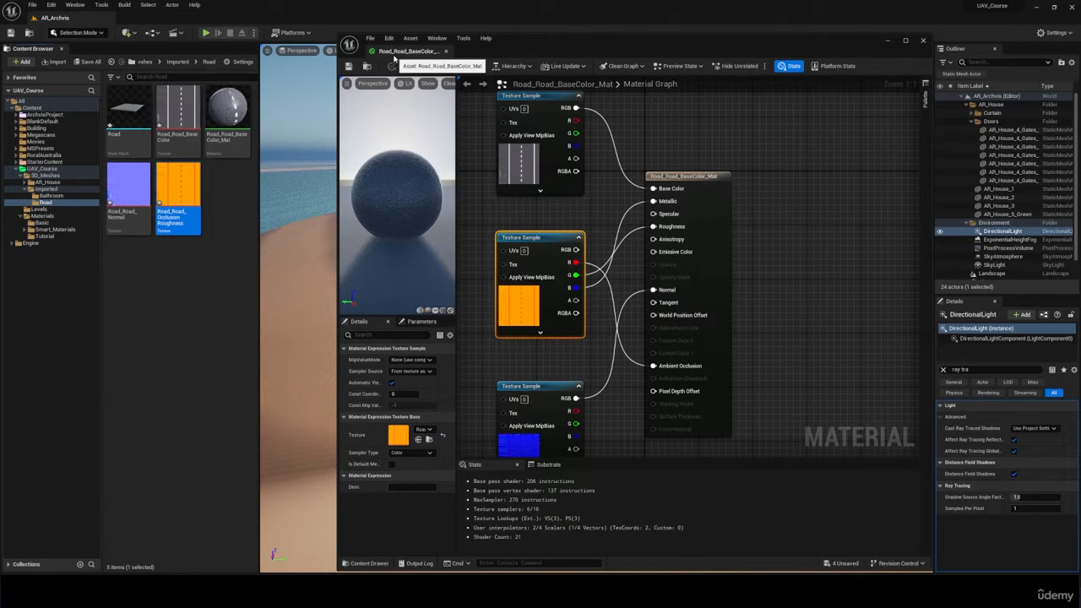
Step: Open the Road static mesh and assign Road_Road_BaseColor_Mat to its material slot Element 0
{"action": "double_click", "coordinate": [129, 114]}
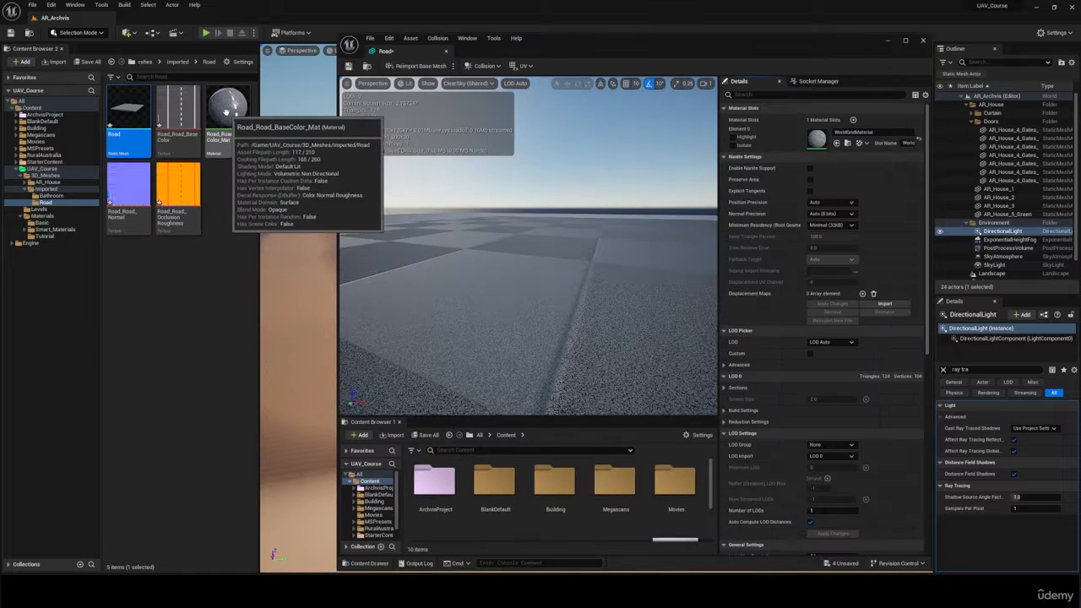
{"action": "left_click_drag", "start_coordinate": [226, 112], "coordinate": [861, 134]}
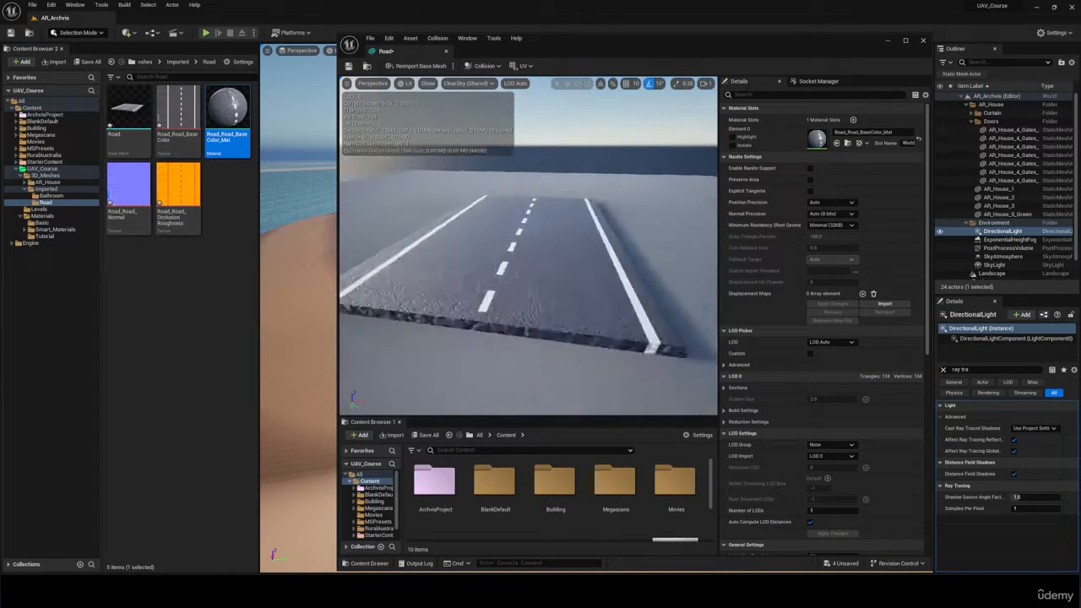
{"action": "left_click_drag", "start_coordinate": [523, 253], "coordinate": [485, 256]}
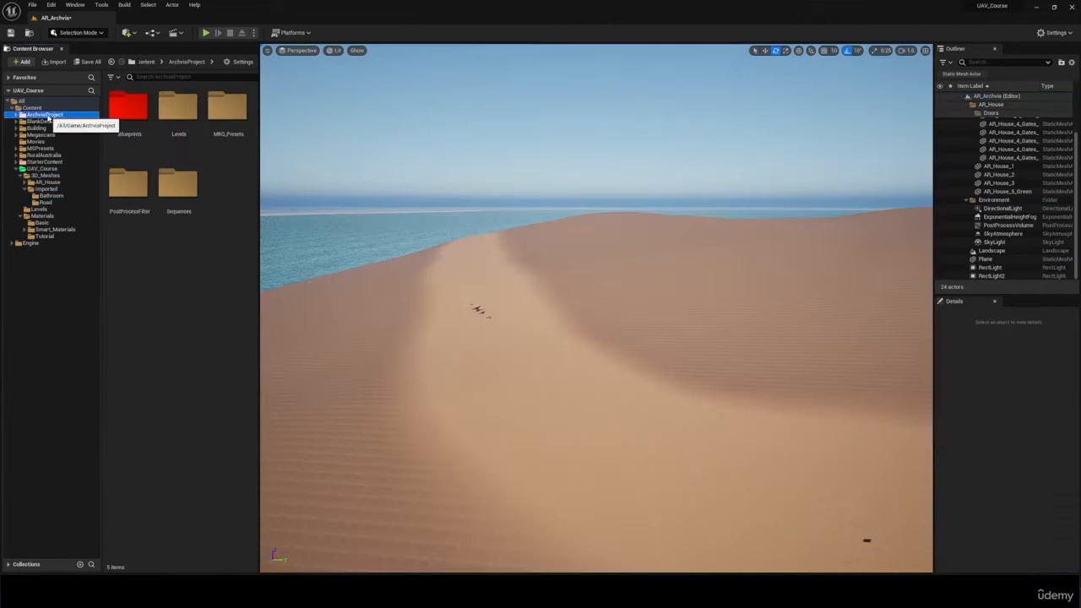
Step: Place BP_Splinemesh from the ArchvisProject Blueprints folder onto the light sand path of the landscape
{"action": "double_click", "coordinate": [128, 108]}
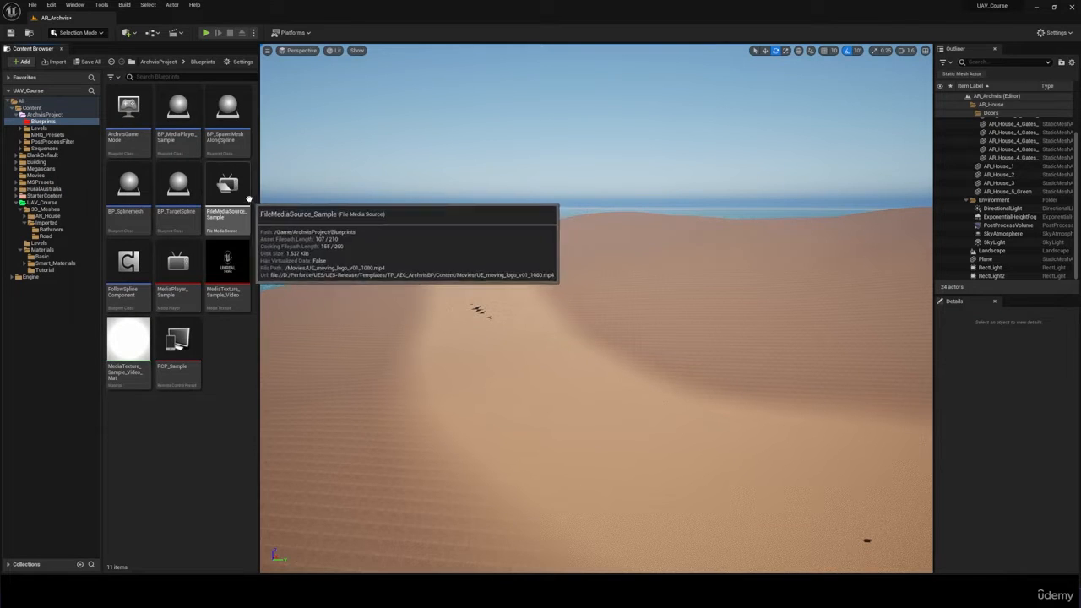
{"action": "right_click_drag", "start_coordinate": [478, 309], "coordinate": [507, 297]}
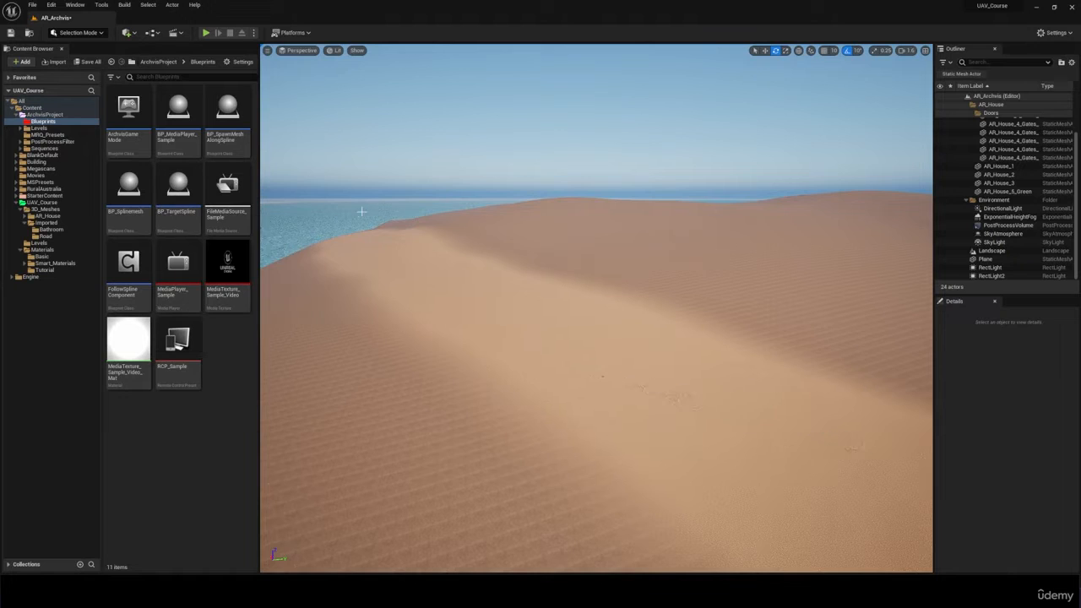
{"action": "right_click_drag", "start_coordinate": [361, 212], "coordinate": [327, 226]}
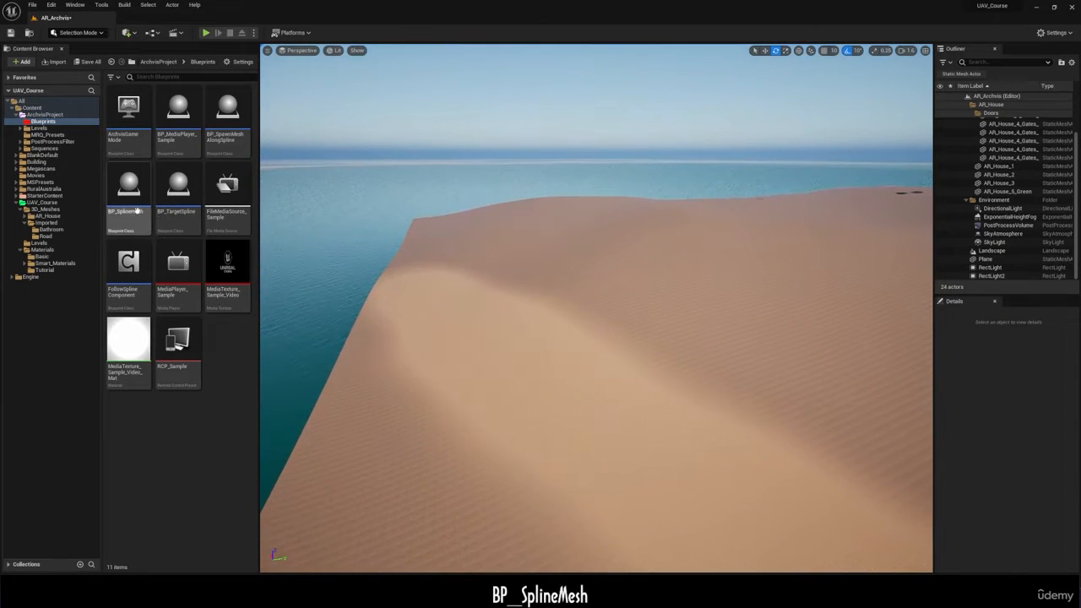
{"action": "mouse_move", "coordinate": [131, 206]}
{"action": "left_click_drag", "start_coordinate": [131, 206], "coordinate": [426, 301]}
{"action": "key", "text": "w"}
{"action": "right_click_drag", "start_coordinate": [426, 300], "coordinate": [432, 299]}
{"action": "key", "text": "e"}
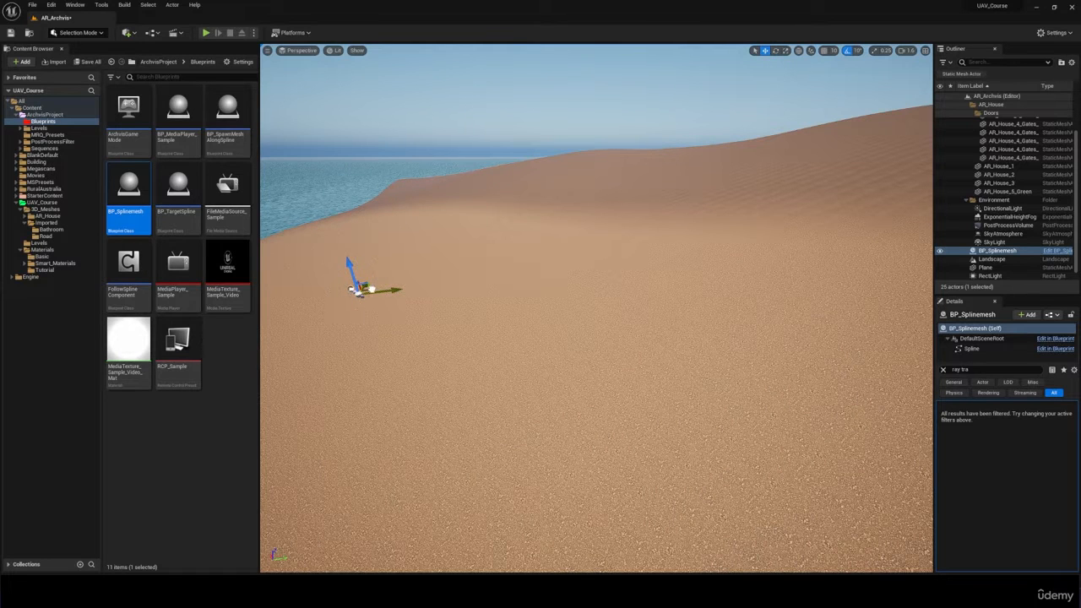
{"action": "right_click_drag", "start_coordinate": [593, 434], "coordinate": [593, 498]}
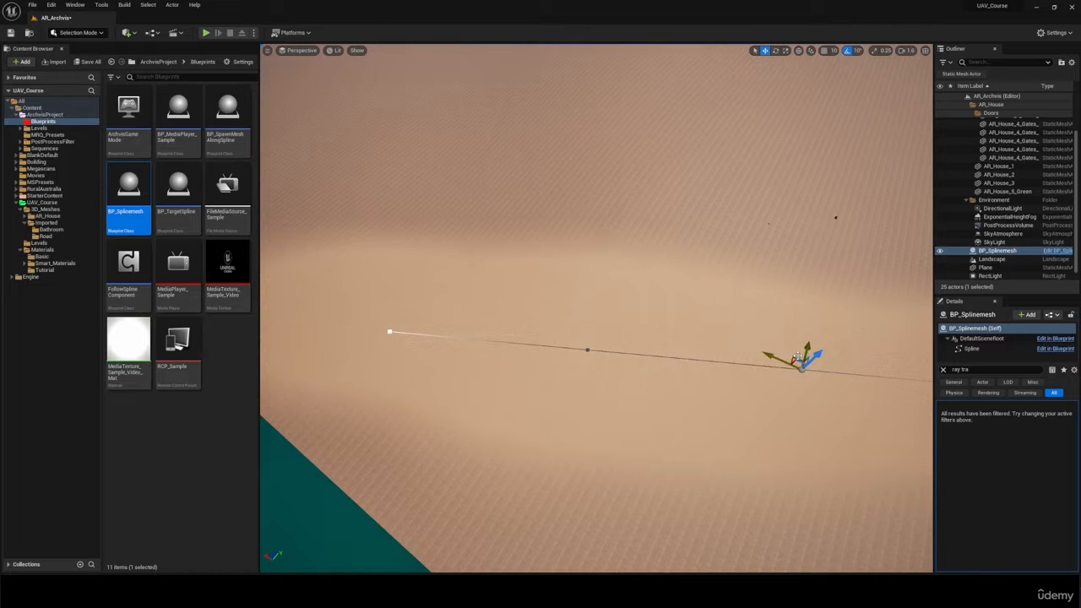
Step: Clear the details search filter and assign the Road mesh from the Imported Road folder as BP_Splinemesh's Static Mesh
{"action": "left_click", "coordinate": [943, 370]}
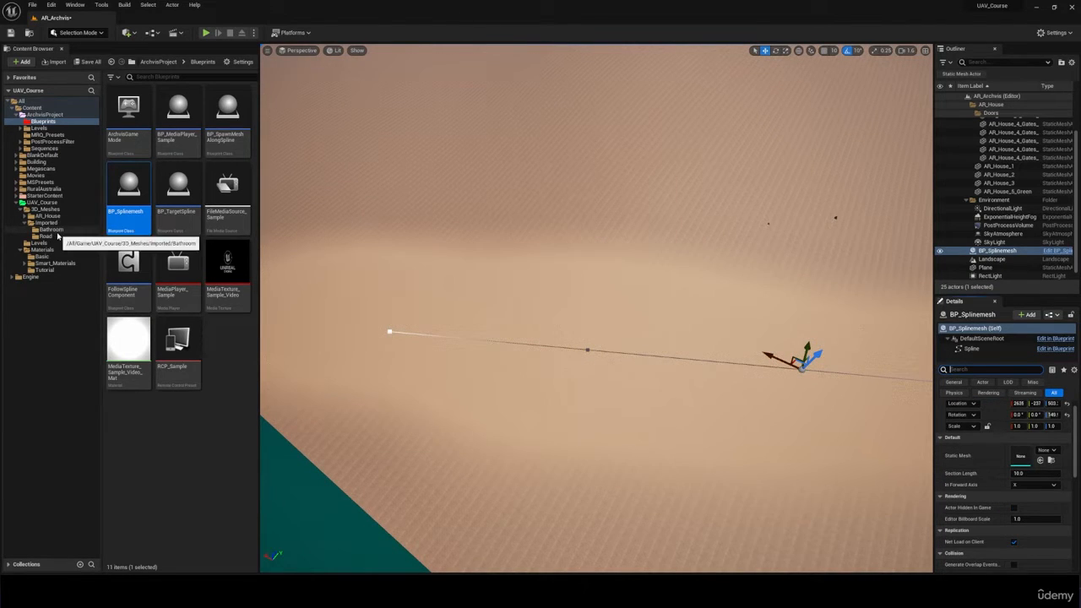
{"action": "left_click", "coordinate": [52, 236]}
{"action": "left_click_drag", "start_coordinate": [134, 120], "coordinate": [735, 368]}
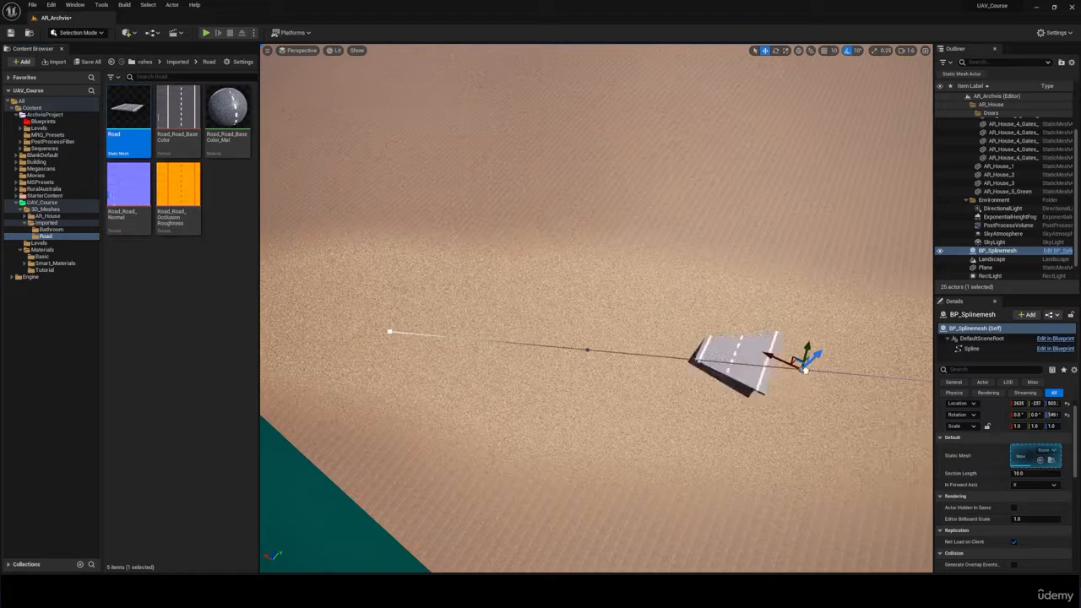
{"action": "left_click_drag", "start_coordinate": [1026, 453], "coordinate": [1019, 456]}
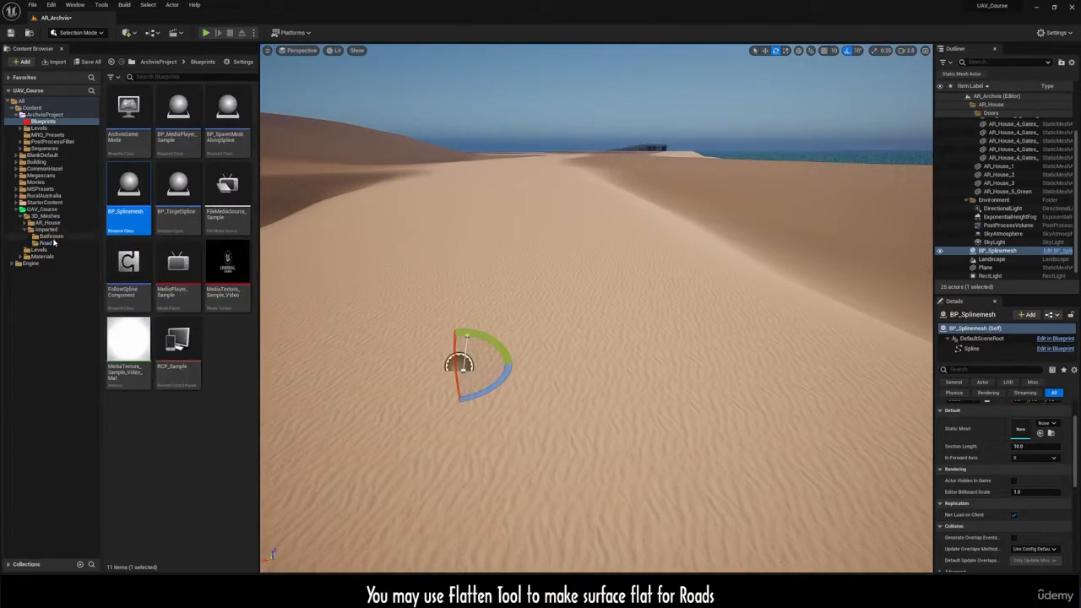
Step: Use the Road mesh as the repositioned spline's Static Mesh and move the spline to the landscape's edge beside the water
{"action": "left_click", "coordinate": [54, 242]}
{"action": "left_click_drag", "start_coordinate": [140, 116], "coordinate": [1023, 427]}
{"action": "right_click_drag", "start_coordinate": [591, 338], "coordinate": [607, 309]}
{"action": "key", "text": "w"}
{"action": "left_click_drag", "start_coordinate": [610, 311], "coordinate": [329, 314]}
{"action": "right_click_drag", "start_coordinate": [329, 314], "coordinate": [506, 316]}
{"action": "left_click_drag", "start_coordinate": [510, 317], "coordinate": [447, 298]}
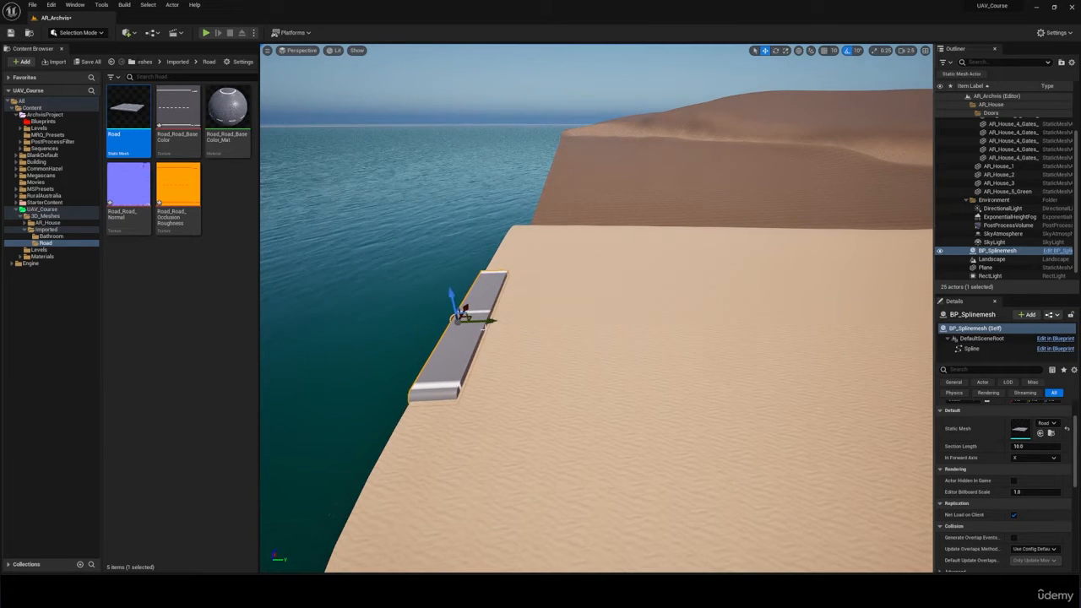
Step: Select the road spline's end point and pull it inland to stretch the road across the sand
{"action": "scroll", "coordinate": [484, 328], "scroll_direction": "down", "scroll_amount": 3}
{"action": "mouse_move", "coordinate": [484, 328]}
{"action": "right_mouse_down"}
{"action": "mouse_move", "coordinate": [484, 253]}
{"action": "mouse_move", "coordinate": [498, 253]}
{"action": "mouse_move", "coordinate": [484, 327]}
{"action": "right_mouse_up"}
{"action": "left_click", "coordinate": [485, 371]}
{"action": "left_click_drag", "start_coordinate": [518, 374], "coordinate": [899, 353]}
Step: Check the Road mesh's Nanite options and set BP_Splinemesh's Section Length to 500
{"action": "right_click", "coordinate": [136, 113]}
{"action": "mouse_move", "coordinate": [253, 153]}
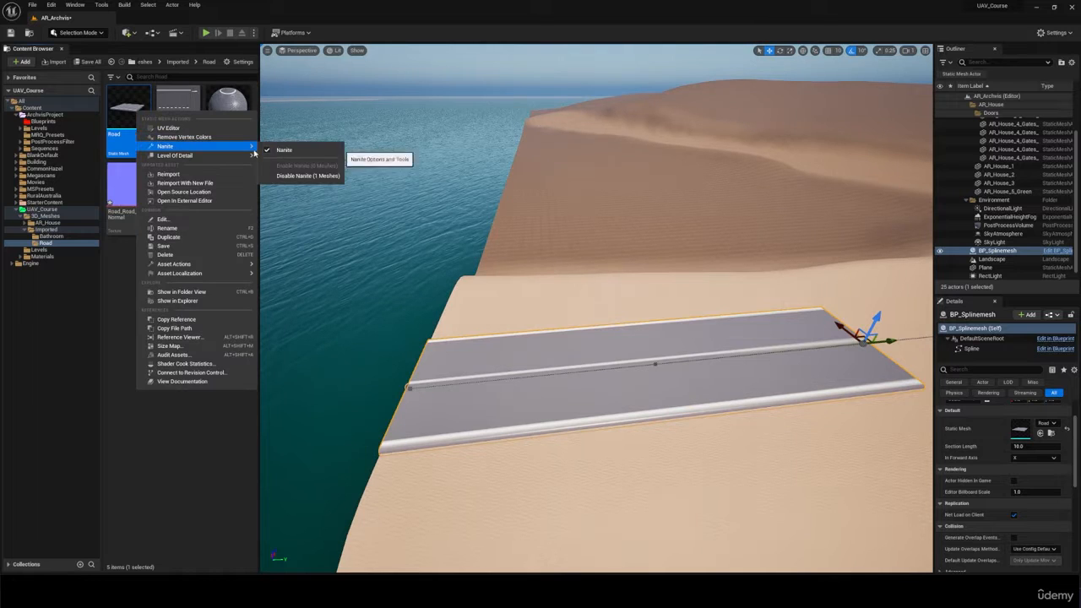
{"action": "left_click", "coordinate": [1028, 446]}
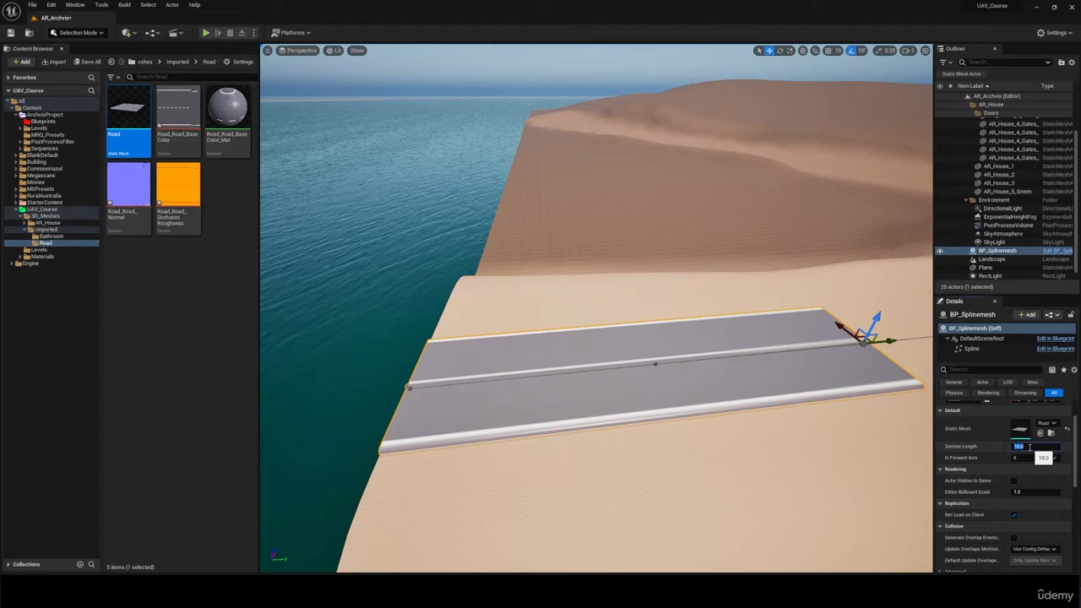
{"action": "key", "text": "Return"}
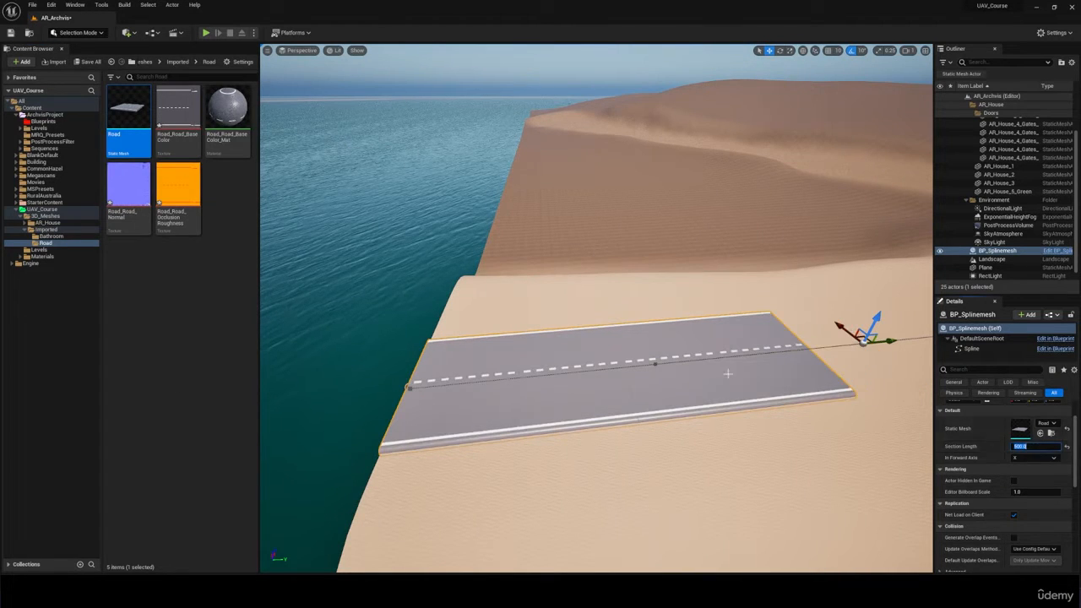
Step: Extend the road inland along the light sand strip by moving its end point and adding further spline points
{"action": "right_click_drag", "start_coordinate": [728, 373], "coordinate": [857, 338]}
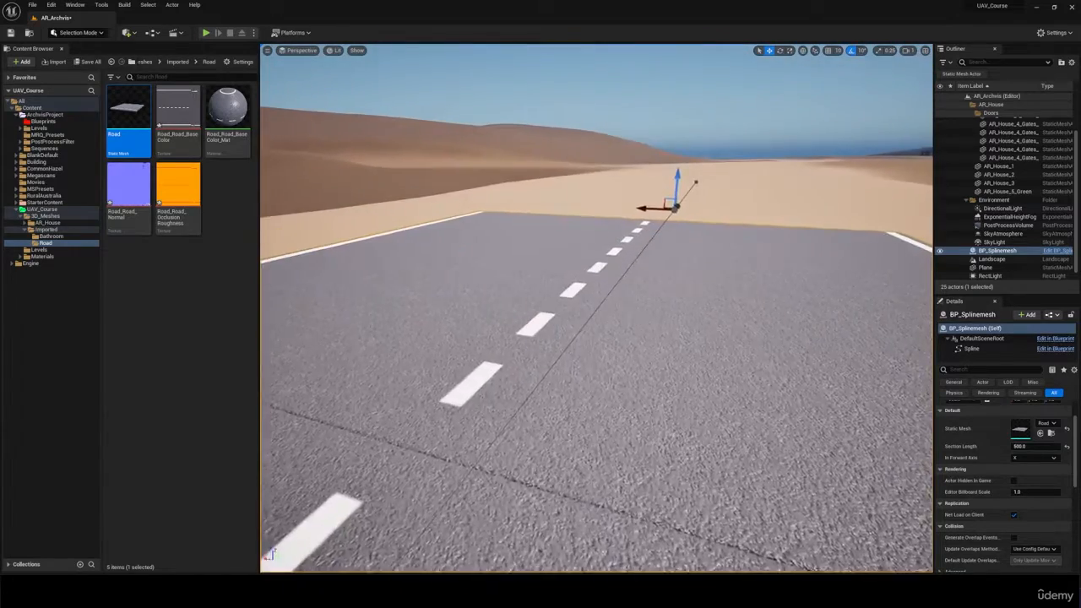
{"action": "right_click_drag", "start_coordinate": [675, 337], "coordinate": [582, 379]}
{"action": "left_click_drag", "start_coordinate": [579, 330], "coordinate": [780, 475]}
{"action": "right_click_drag", "start_coordinate": [780, 474], "coordinate": [760, 422]}
{"action": "left_click_drag", "start_coordinate": [507, 351], "coordinate": [829, 327]}
{"action": "right_click_drag", "start_coordinate": [727, 348], "coordinate": [878, 389]}
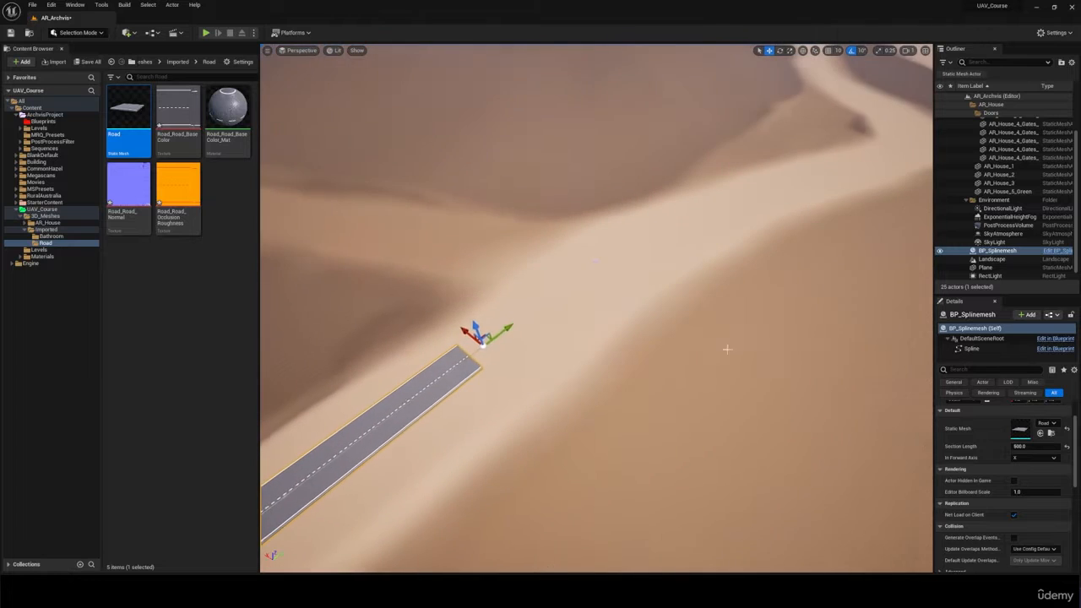
{"action": "left_click_drag", "start_coordinate": [499, 329], "coordinate": [699, 236]}
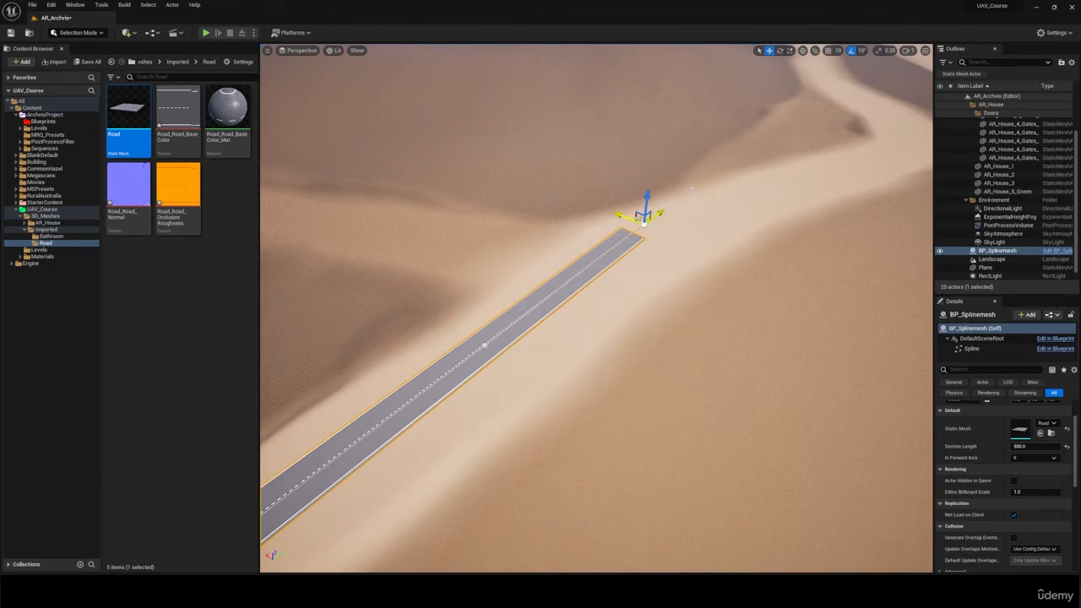
{"action": "left_click_drag", "start_coordinate": [639, 218], "coordinate": [802, 208]}
Step: Add more spline points to continue the road down the sand path and around the bend
{"action": "key", "text": "e"}
{"action": "right_click_drag", "start_coordinate": [802, 208], "coordinate": [642, 245]}
{"action": "key", "text": "d"}
{"action": "scroll", "coordinate": [591, 203], "scroll_direction": "up", "scroll_amount": 2}
{"action": "key", "text": "s"}
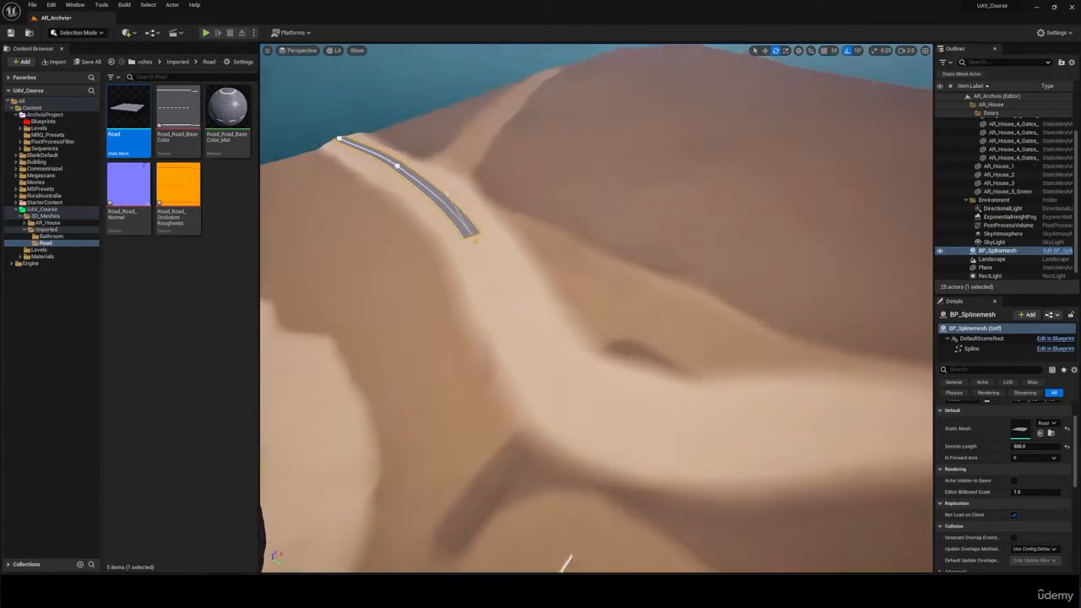
{"action": "key", "text": "w"}
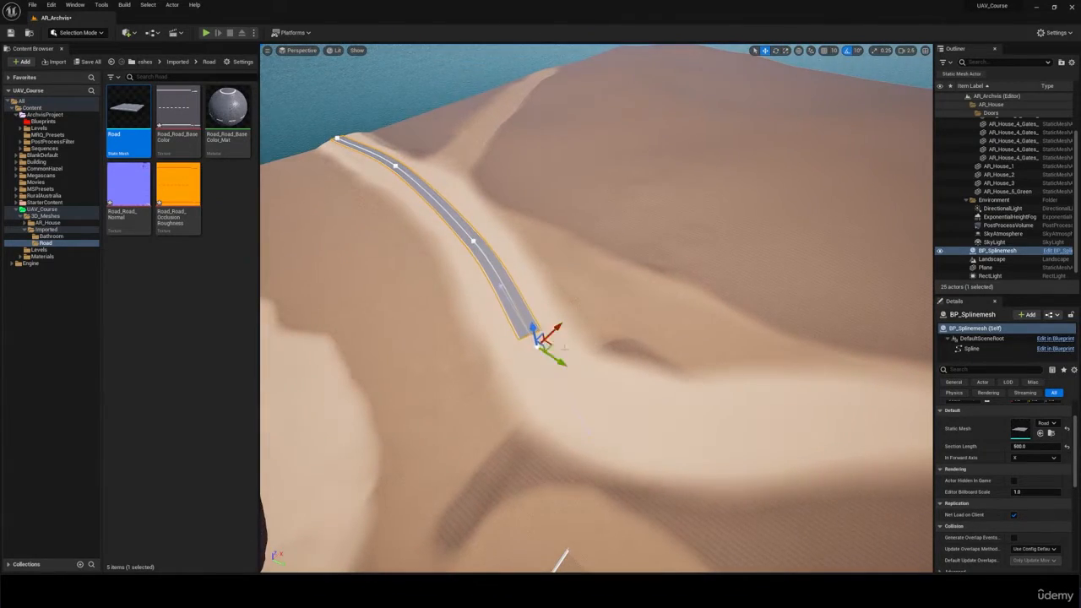
{"action": "right_click_drag", "start_coordinate": [564, 347], "coordinate": [558, 365]}
{"action": "left_click_drag", "start_coordinate": [467, 331], "coordinate": [609, 311], "text": "alt"}
Step: Shift the bend's spline point to centre the road on the path, and extend the road's end along the next stretch
{"action": "key", "text": "e"}
{"action": "key", "text": "w"}
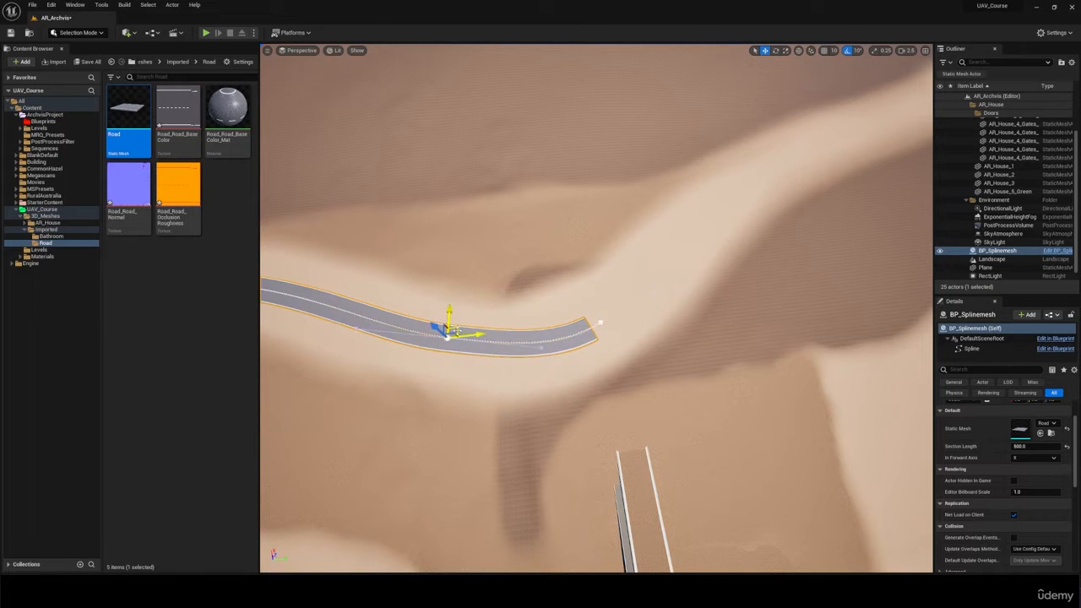
{"action": "mouse_move", "coordinate": [456, 329]}
{"action": "left_mouse_down"}
{"action": "mouse_move", "coordinate": [392, 318]}
{"action": "mouse_move", "coordinate": [439, 336]}
{"action": "left_mouse_up"}
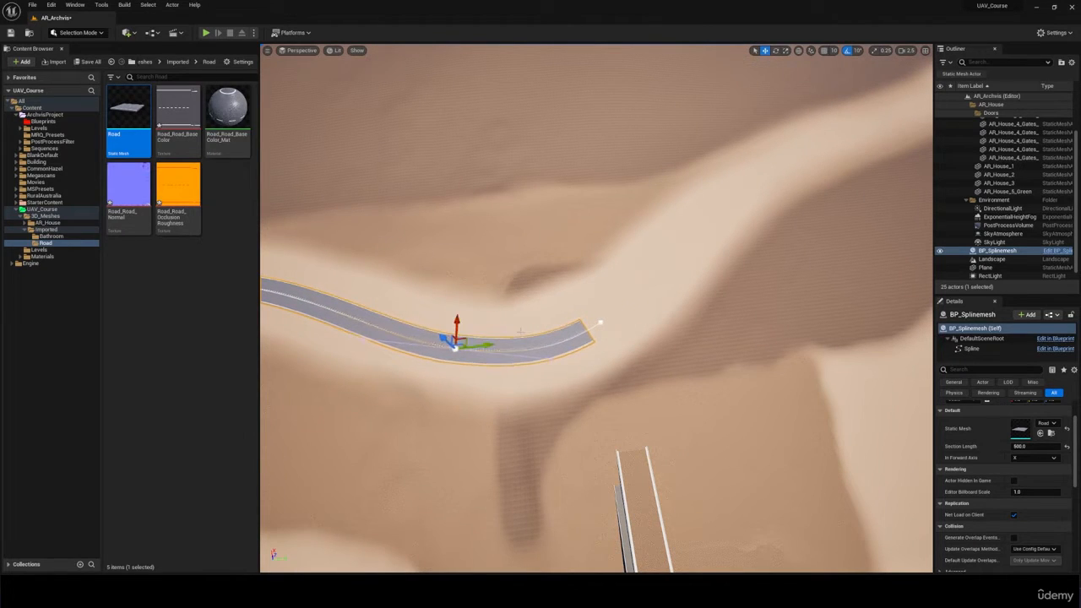
{"action": "left_click_drag", "start_coordinate": [601, 311], "coordinate": [664, 252]}
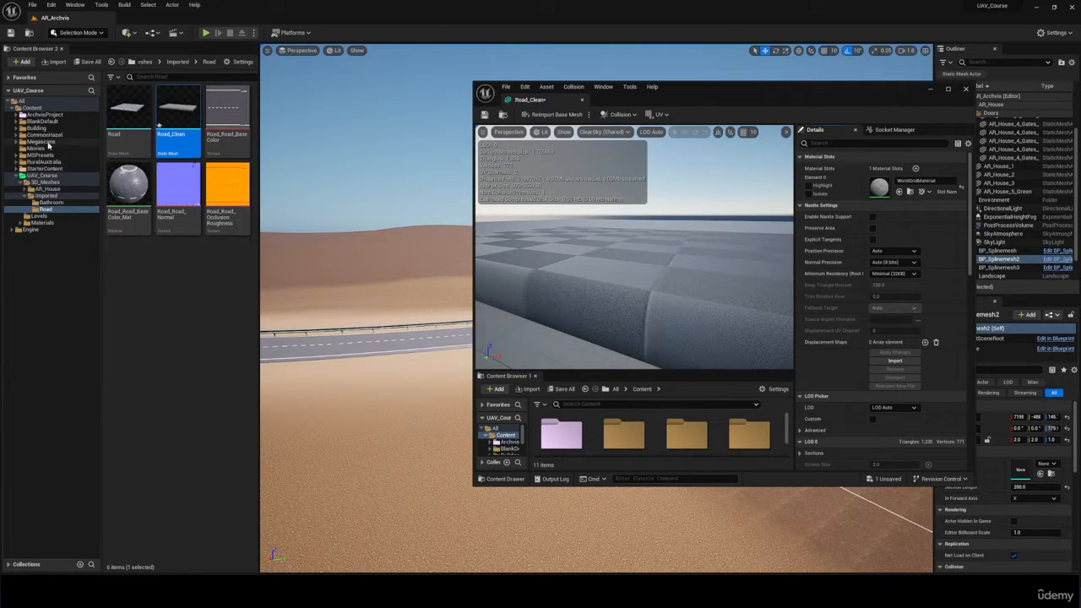
Step: Create a material instance from the Megascans Rough Asphalt material, assign it to Road_Clean's Element 0, and close the mesh editor
{"action": "double_click", "coordinate": [48, 143]}
{"action": "double_click", "coordinate": [46, 161]}
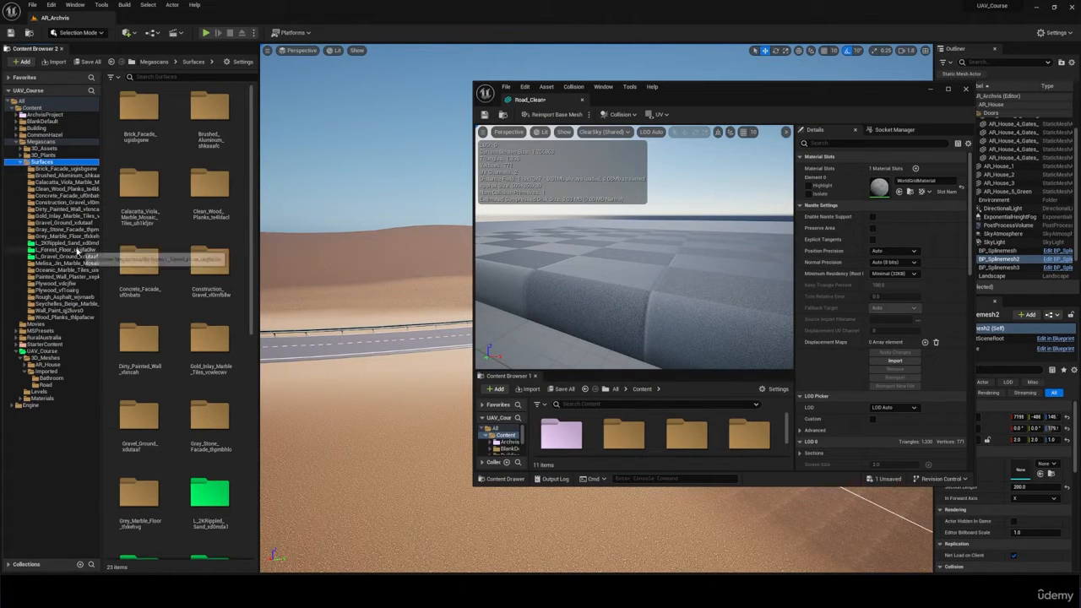
{"action": "left_click", "coordinate": [177, 114]}
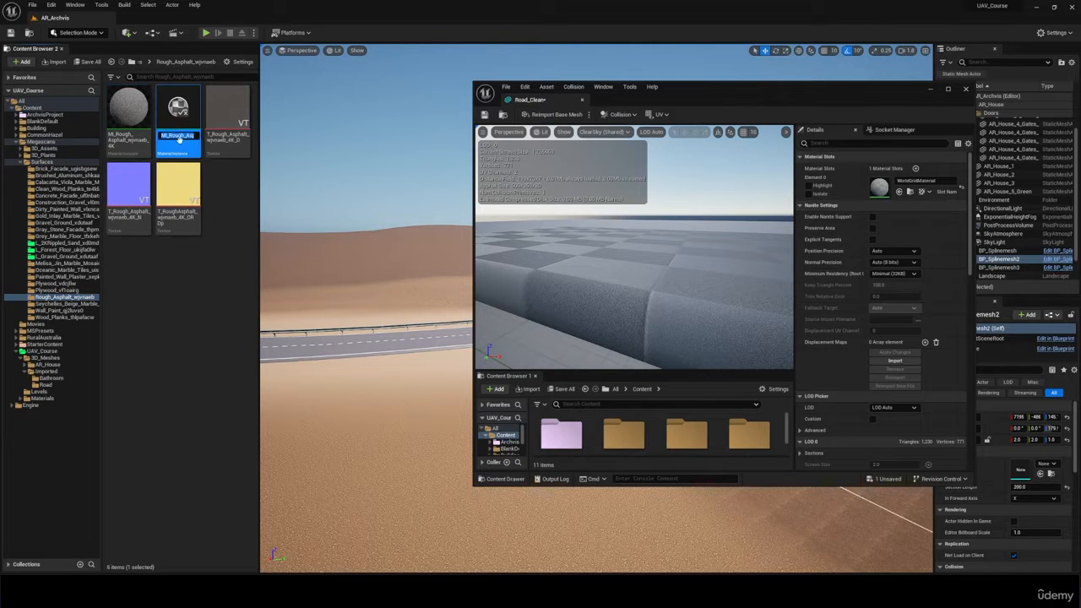
{"action": "left_click_drag", "start_coordinate": [178, 114], "coordinate": [918, 183]}
{"action": "right_click_drag", "start_coordinate": [634, 253], "coordinate": [633, 287]}
{"action": "middle_click", "coordinate": [528, 101]}
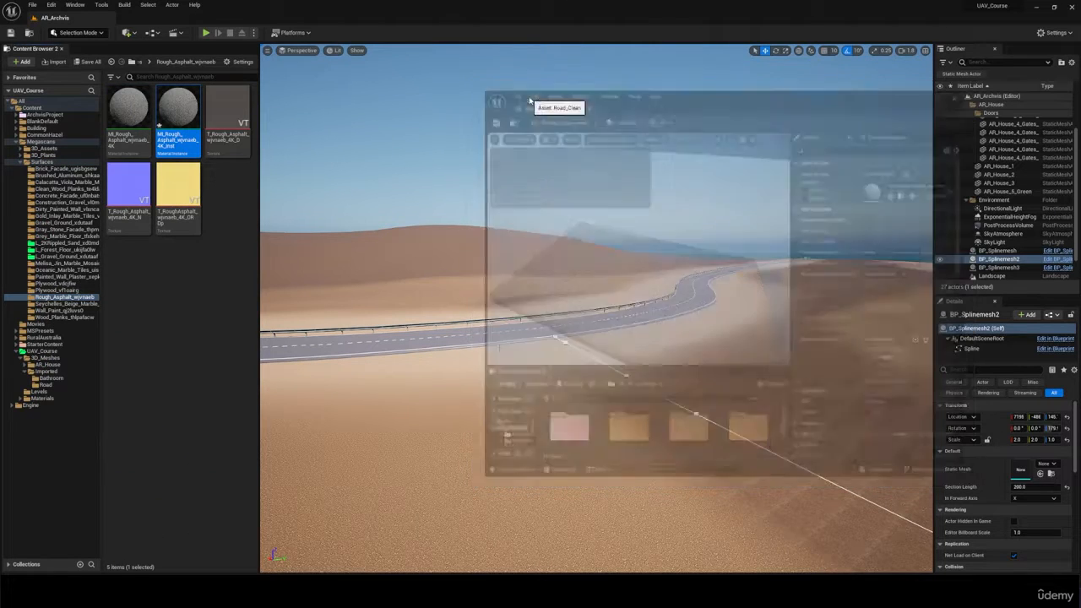
Step: Assign the Road_Clean mesh as BP_Splinemesh2's Static Mesh
{"action": "right_click_drag", "start_coordinate": [529, 253], "coordinate": [574, 263]}
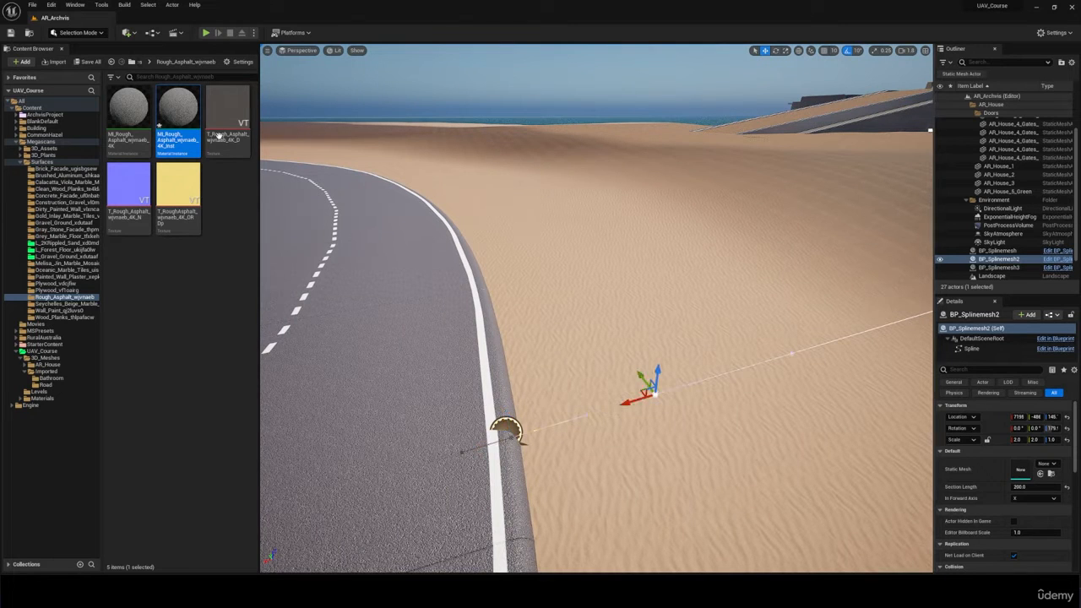
{"action": "left_click", "coordinate": [44, 384]}
{"action": "left_click", "coordinate": [177, 109]}
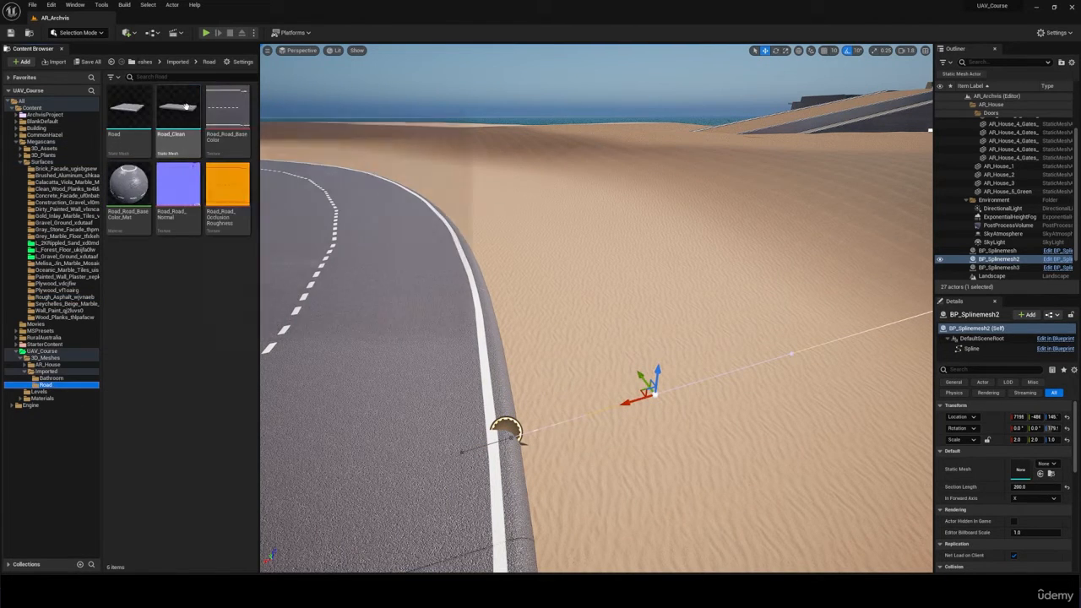
{"action": "left_click", "coordinate": [1039, 474]}
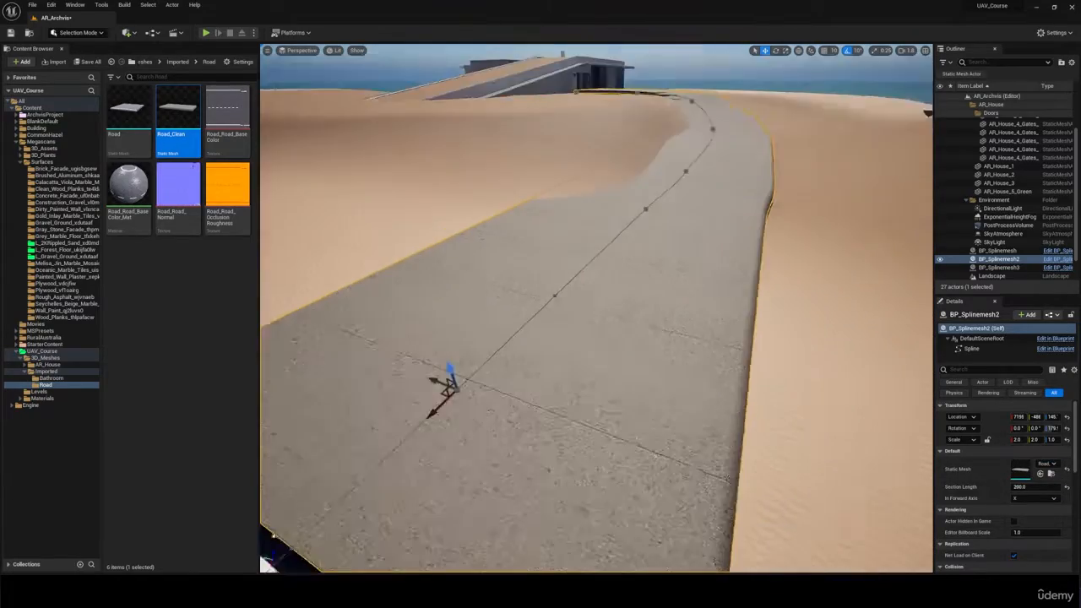
{"action": "right_click_drag", "start_coordinate": [596, 307], "coordinate": [481, 346]}
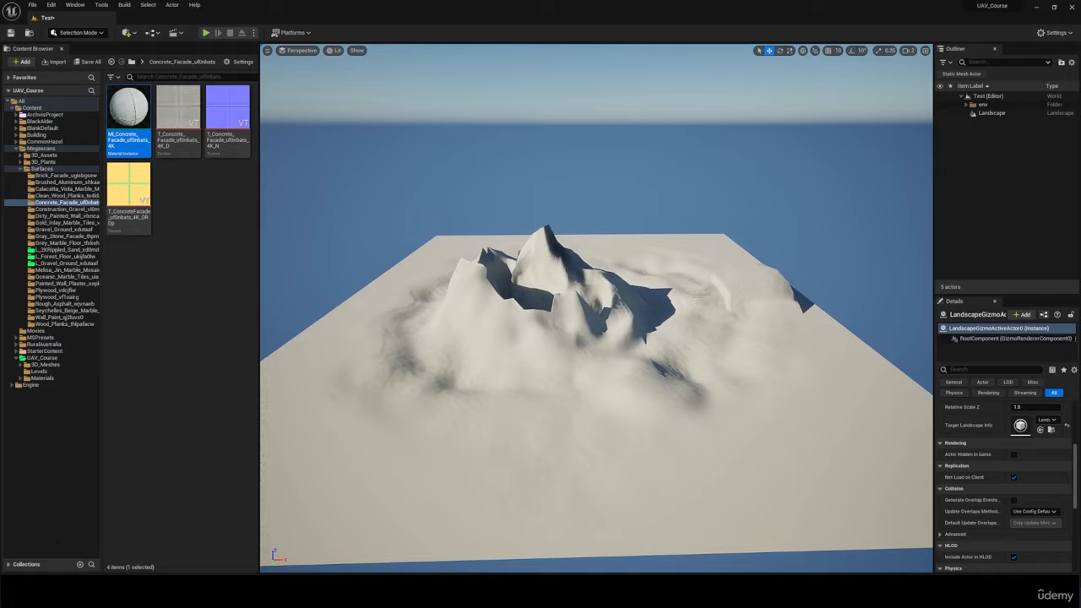
Step: Switch the Test level from Selection Mode to Foliage Mode
{"action": "right_click_drag", "start_coordinate": [596, 308], "coordinate": [590, 294]}
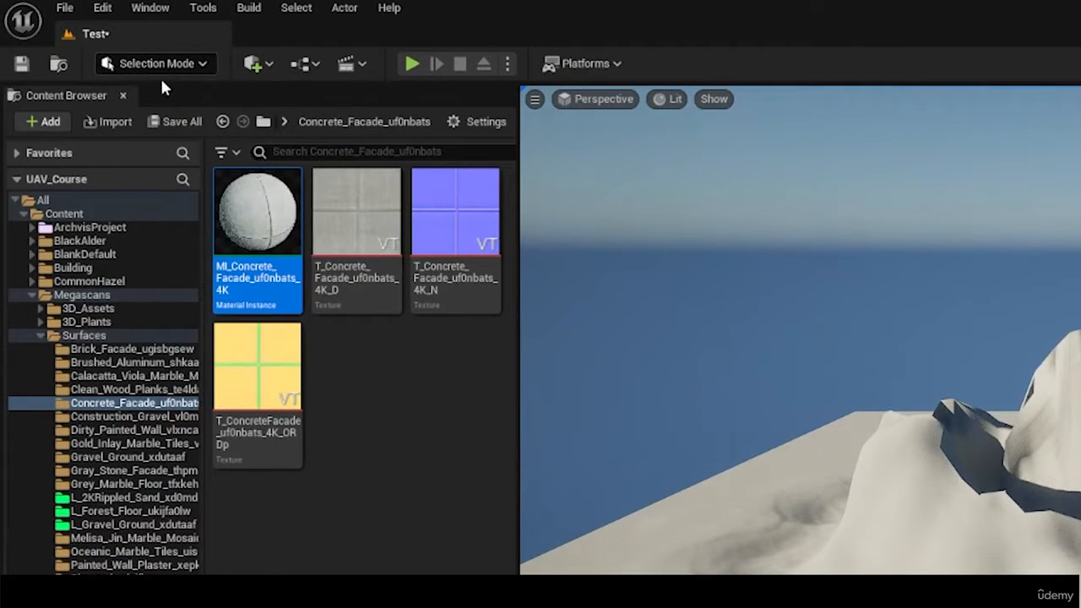
{"action": "left_click", "coordinate": [156, 63]}
{"action": "left_click", "coordinate": [162, 125]}
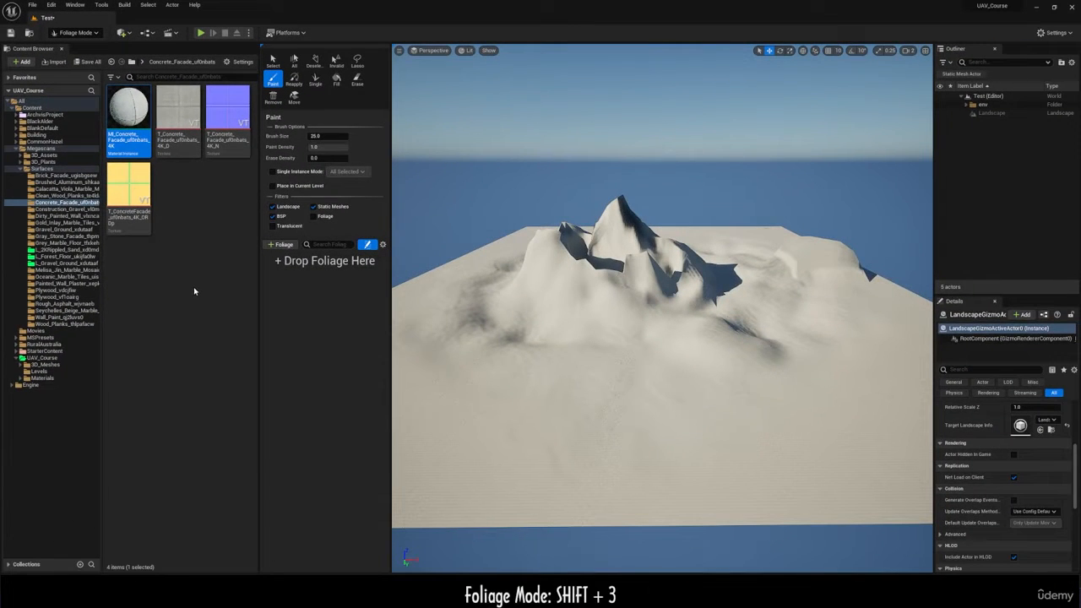
Step: Add the eight Amaryllis static meshes from the Megascans 3D_Plants folder to the foliage list
{"action": "left_click", "coordinate": [21, 170]}
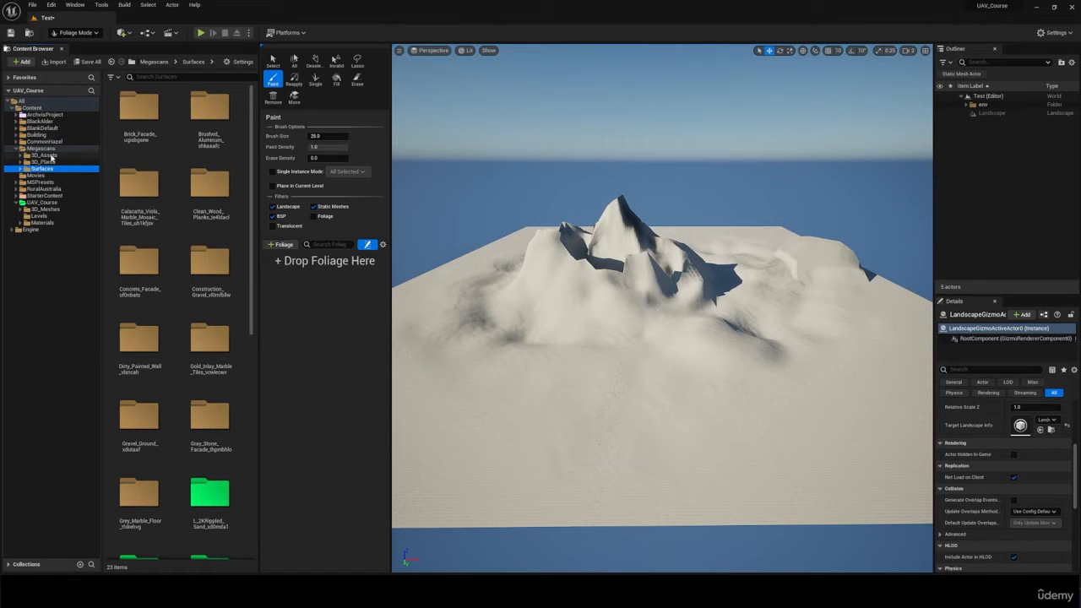
{"action": "left_click", "coordinate": [49, 160]}
{"action": "double_click", "coordinate": [137, 110]}
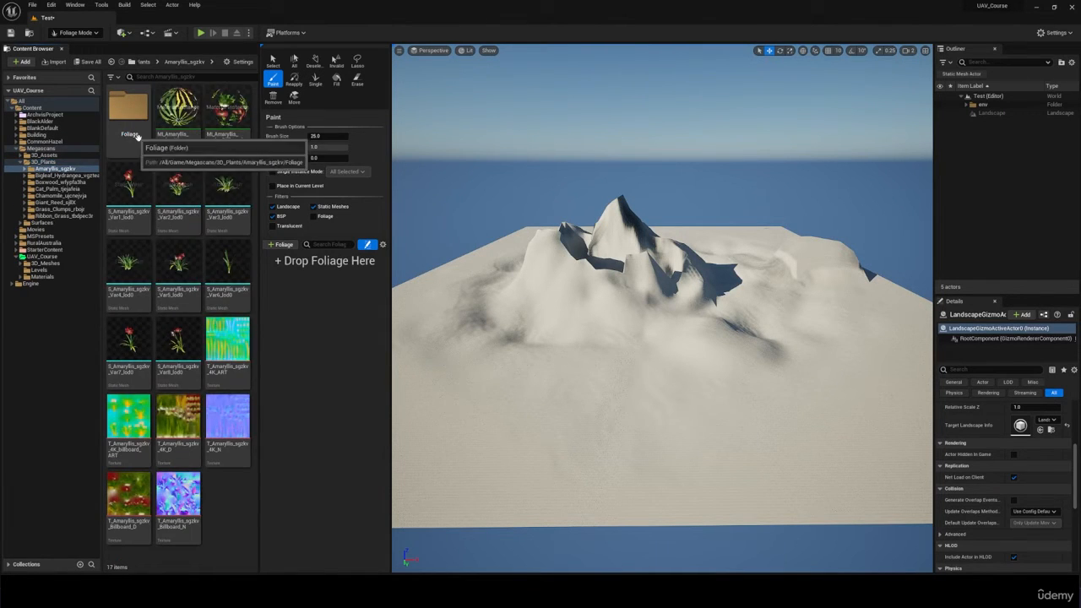
{"action": "left_click", "coordinate": [129, 187]}
{"action": "left_click", "coordinate": [177, 340], "text": "shift"}
{"action": "left_click_drag", "start_coordinate": [177, 340], "coordinate": [325, 270]}
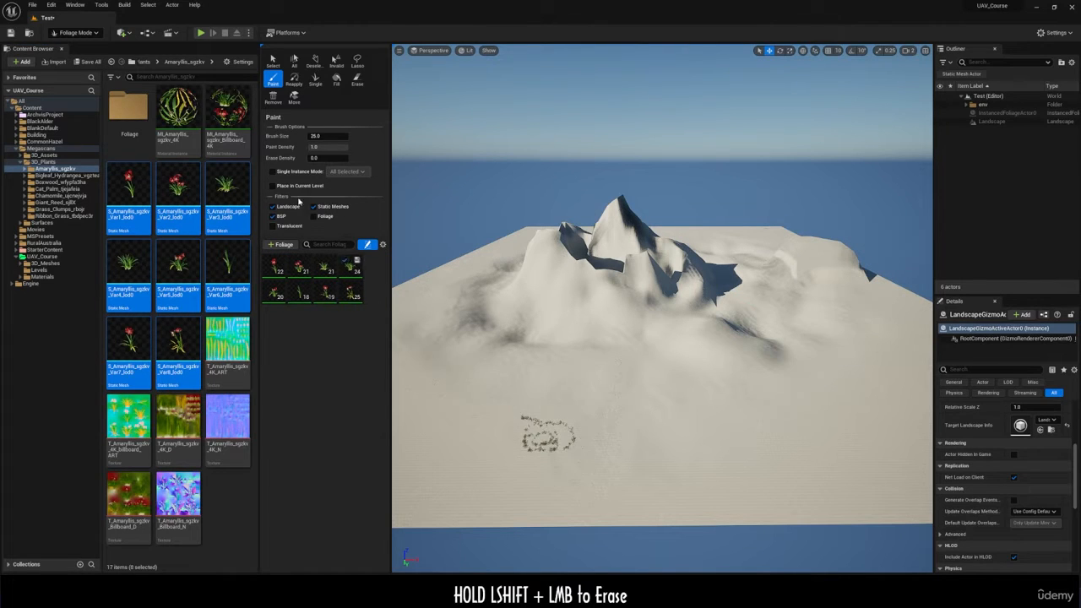
Step: Enlarge the foliage brush to about 2202 and paint Amaryllis plants over the landscape around the mountain
{"action": "left_click_drag", "start_coordinate": [311, 136], "coordinate": [337, 136]}
{"action": "mouse_move", "coordinate": [531, 435]}
{"action": "left_mouse_down"}
{"action": "mouse_move", "coordinate": [613, 434]}
{"action": "mouse_move", "coordinate": [574, 441]}
{"action": "mouse_move", "coordinate": [781, 460]}
{"action": "mouse_move", "coordinate": [524, 379]}
{"action": "mouse_move", "coordinate": [482, 410]}
{"action": "mouse_move", "coordinate": [422, 304]}
{"action": "mouse_move", "coordinate": [708, 446]}
{"action": "left_mouse_up"}
{"action": "key", "text": "w"}
{"action": "right_click_drag", "start_coordinate": [622, 455], "coordinate": [596, 339]}
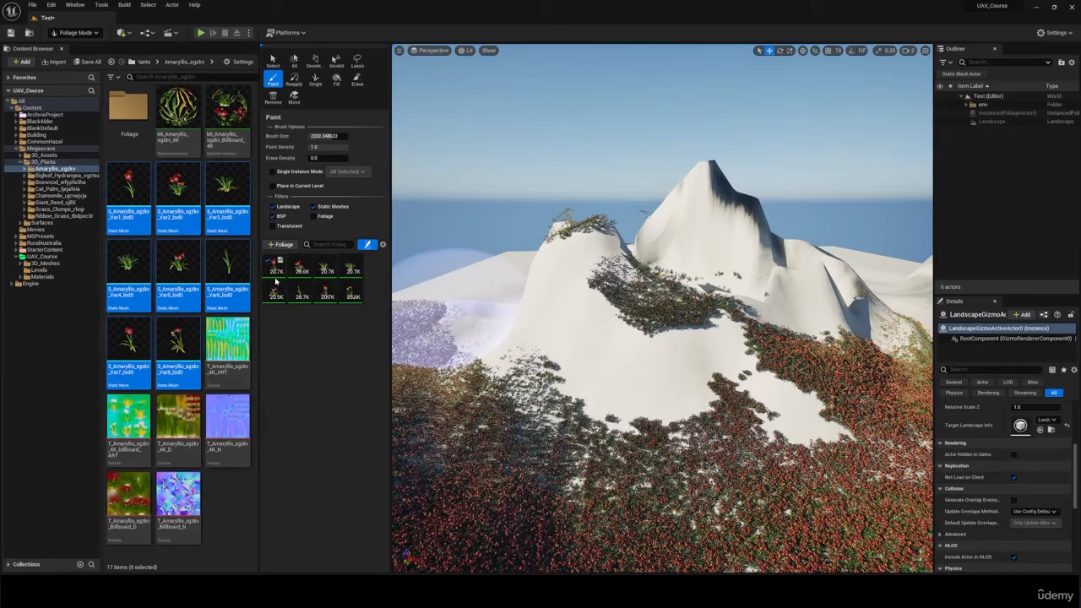
Step: Select all eight Amaryllis foliage types and set their maximum Ground Slope Angle to 0
{"action": "left_click", "coordinate": [355, 291], "text": "shift"}
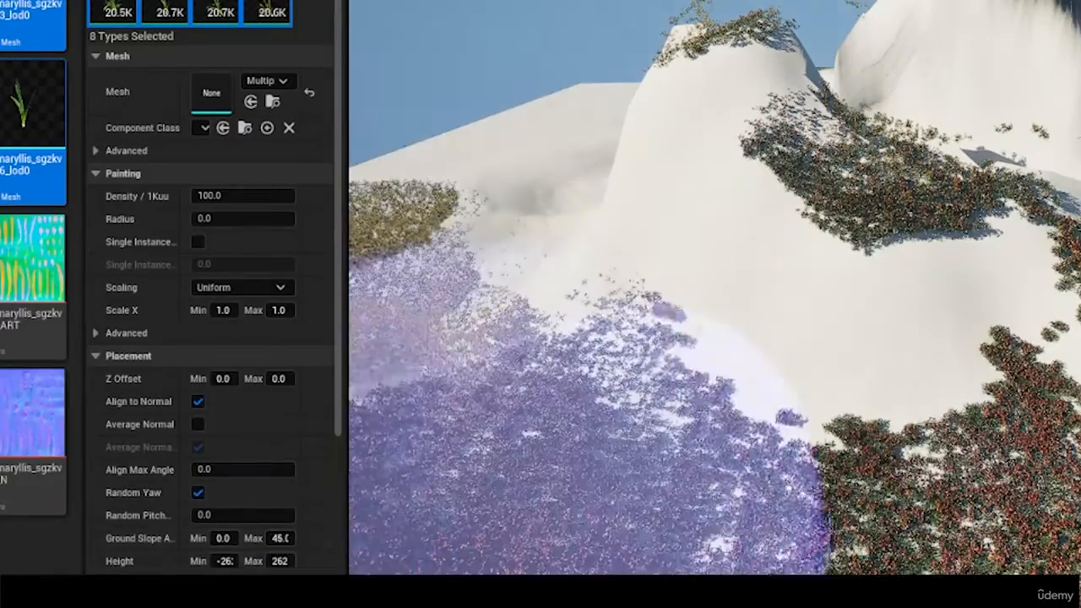
{"action": "left_click", "coordinate": [281, 539]}
{"action": "type", "text": "0"}
{"action": "key", "text": "Return"}
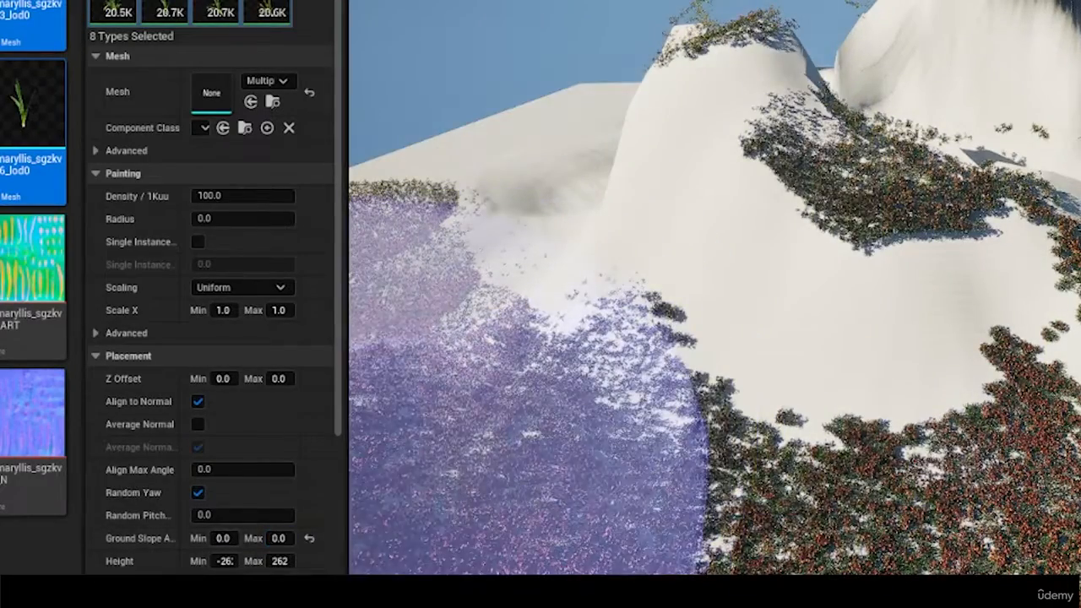
Step: Set the maximum Ground Slope Angle of the eight Amaryllis types to 180 and paint plants over the steep mountain slope
{"action": "left_click", "coordinate": [283, 537]}
{"action": "type", "text": "18"}
{"action": "type", "text": "0"}
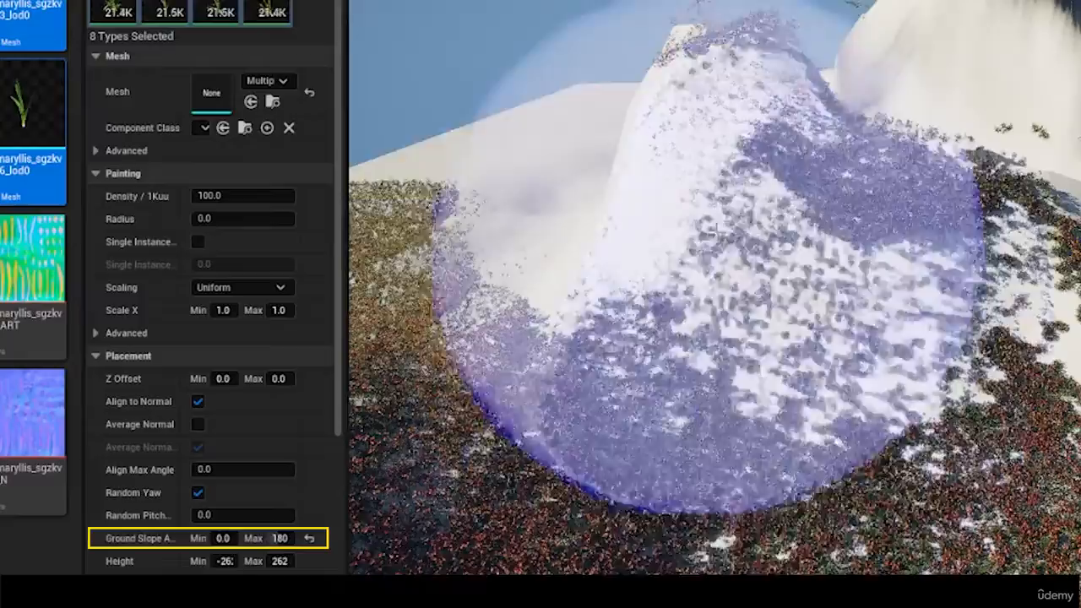
{"action": "left_click_drag", "start_coordinate": [647, 284], "coordinate": [732, 333]}
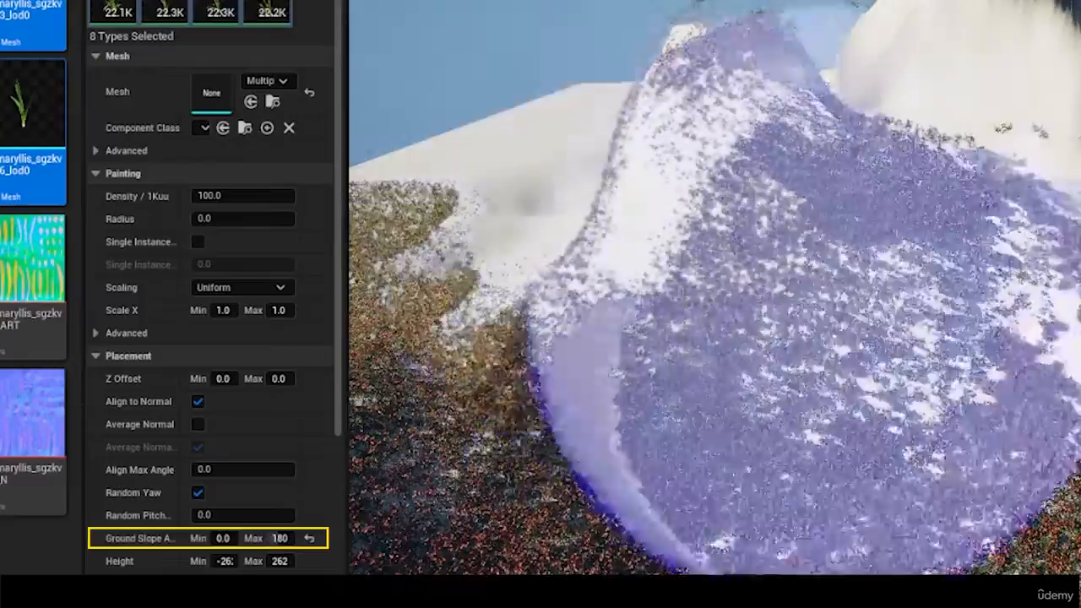
{"action": "right_click_drag", "start_coordinate": [733, 333], "coordinate": [717, 300]}
{"action": "left_click", "coordinate": [716, 297]}
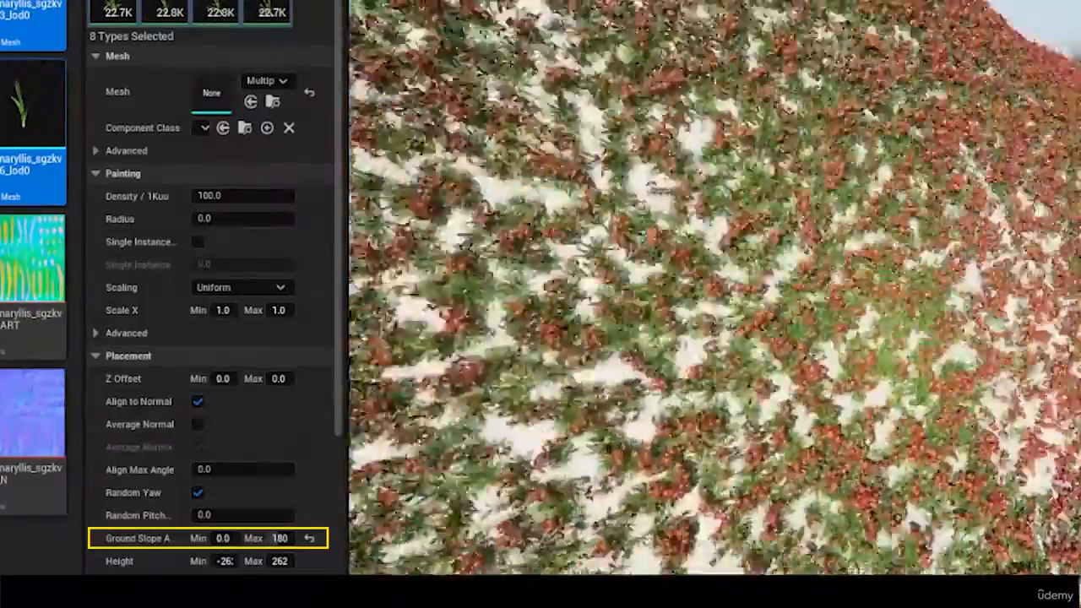
{"action": "scroll", "coordinate": [715, 287], "scroll_direction": "up", "scroll_amount": 5}
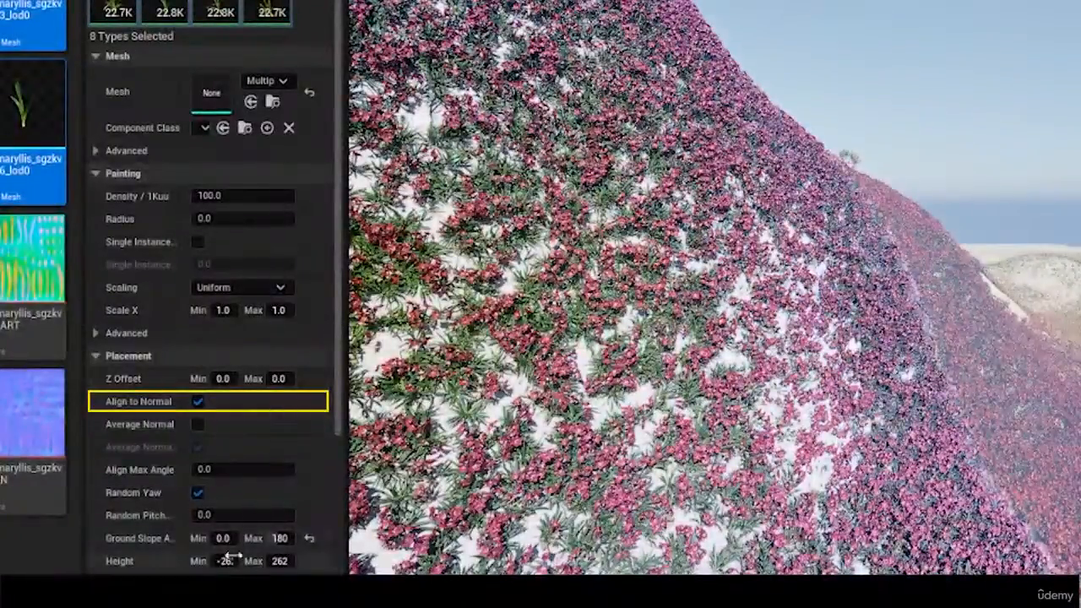
Step: Turn off Align to Normal, erase the Amaryllis on the mountain slope and repaint them there
{"action": "left_click", "coordinate": [197, 402]}
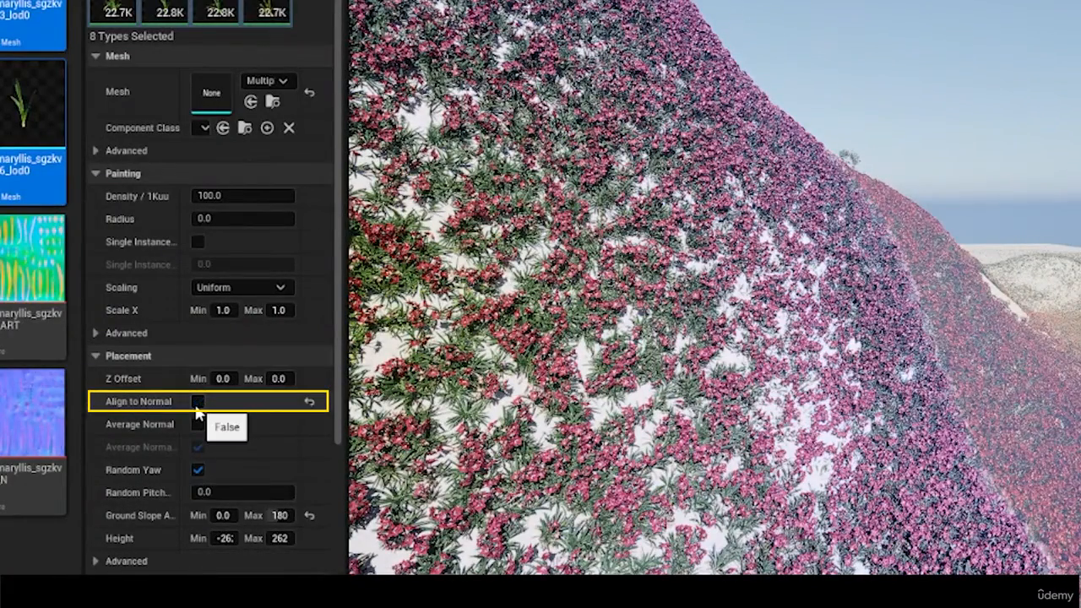
{"action": "mouse_move", "coordinate": [743, 325]}
{"action": "left_mouse_down", "text": "shift"}
{"action": "mouse_move", "coordinate": [839, 324]}
{"action": "mouse_move", "coordinate": [813, 307]}
{"action": "left_mouse_up", "text": "shift"}
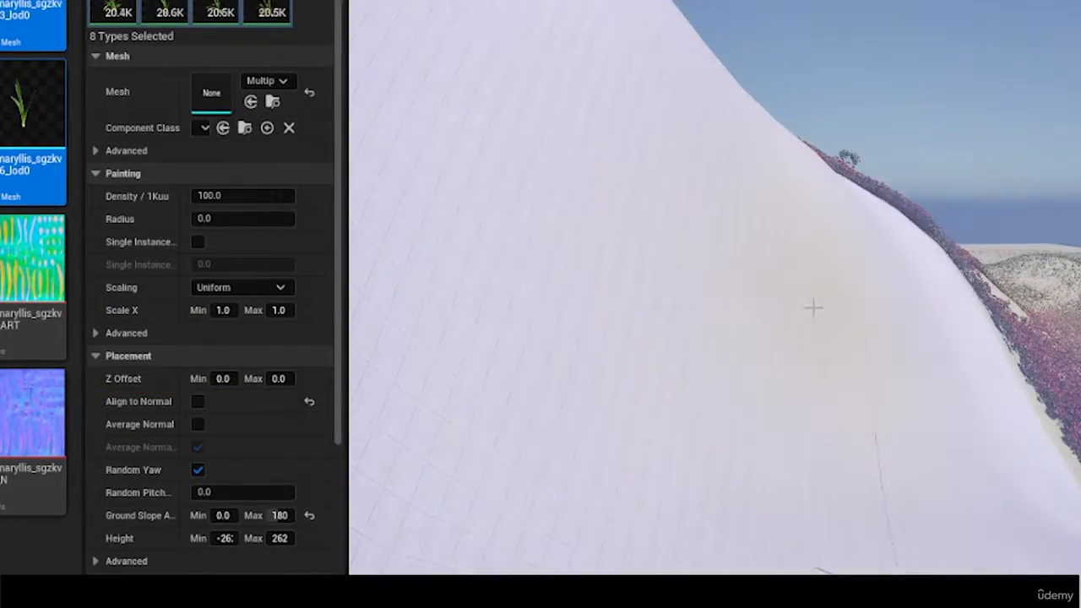
{"action": "left_click", "coordinate": [786, 327]}
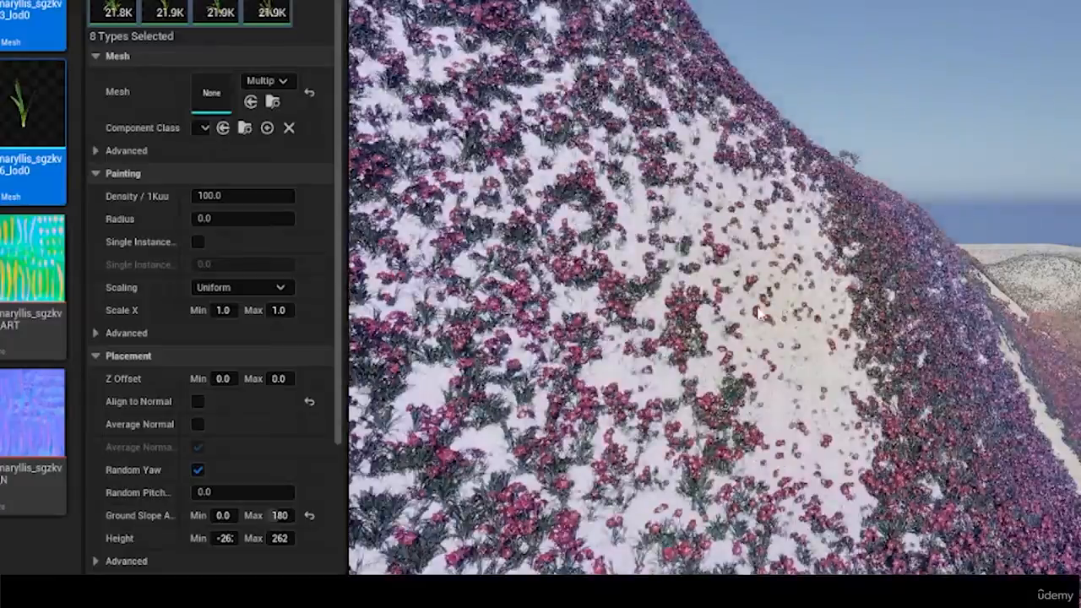
{"action": "scroll", "coordinate": [786, 326], "scroll_direction": "up", "scroll_amount": 5}
{"action": "scroll", "coordinate": [715, 287], "scroll_direction": "up", "scroll_amount": 6}
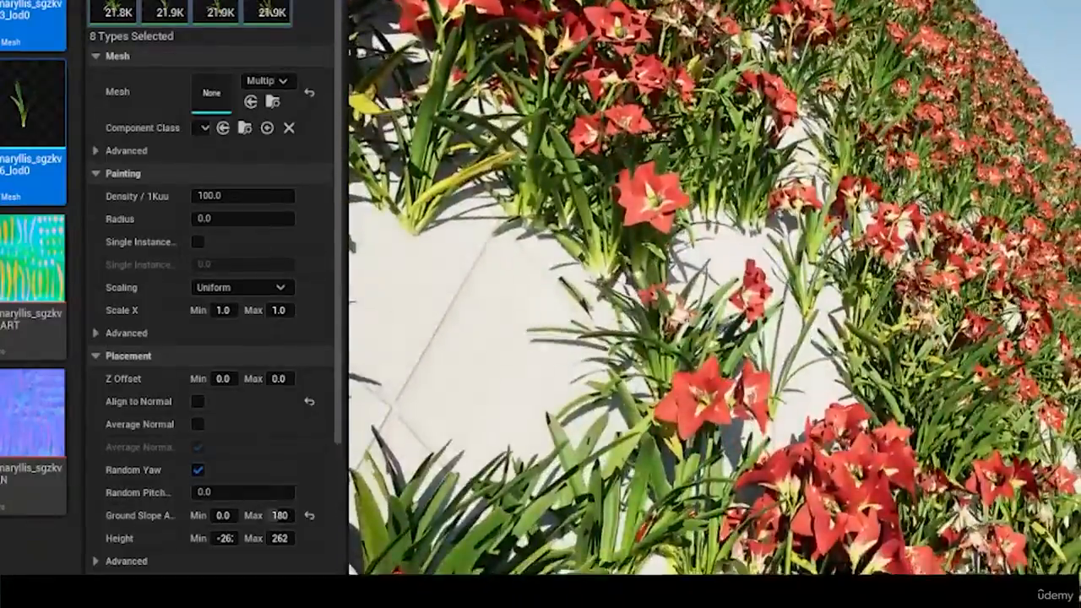
{"action": "right_click_drag", "start_coordinate": [714, 287], "coordinate": [397, 313]}
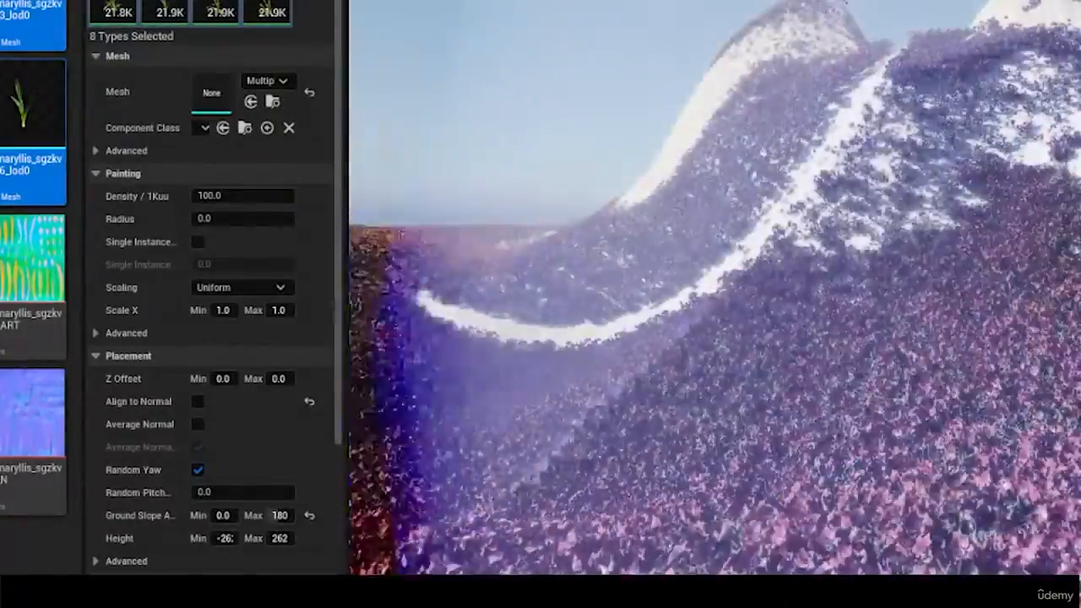
Step: Paint more Amaryllis over the bare patches and neighbouring hills, then view the flower field from ground level
{"action": "mouse_move", "coordinate": [723, 299]}
{"action": "right_mouse_down"}
{"action": "mouse_move", "coordinate": [791, 296]}
{"action": "mouse_move", "coordinate": [887, 363]}
{"action": "right_mouse_up"}
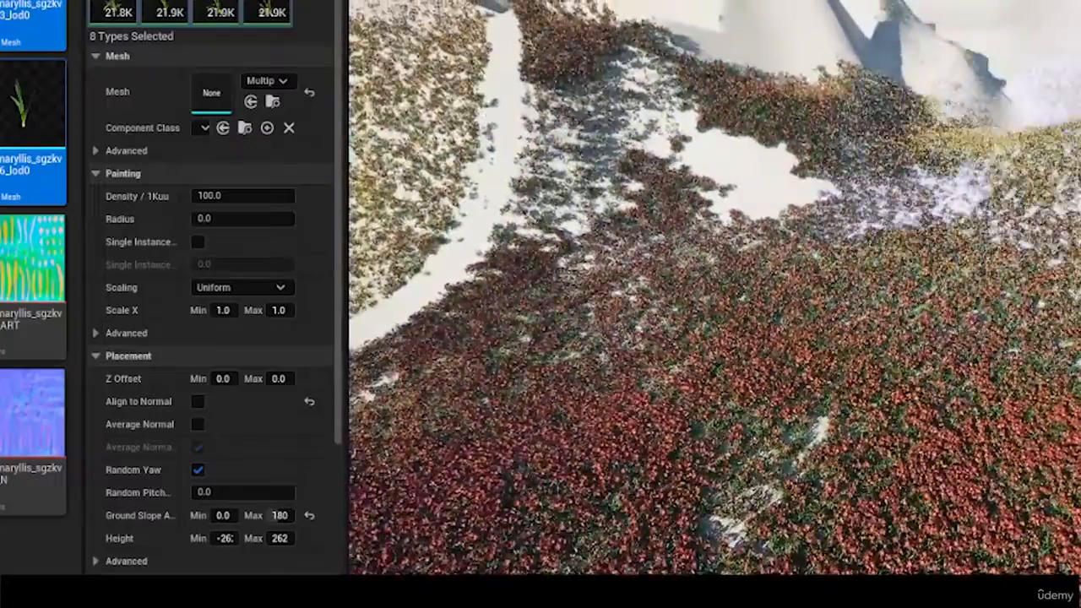
{"action": "left_click_drag", "start_coordinate": [791, 295], "coordinate": [804, 266]}
{"action": "mouse_move", "coordinate": [1039, 127]}
{"action": "left_mouse_down"}
{"action": "mouse_move", "coordinate": [1060, 97]}
{"action": "mouse_move", "coordinate": [985, 7]}
{"action": "mouse_move", "coordinate": [887, 30]}
{"action": "left_mouse_up"}
{"action": "right_click_drag", "start_coordinate": [886, 30], "coordinate": [794, 18]}
{"action": "key", "text": "w"}
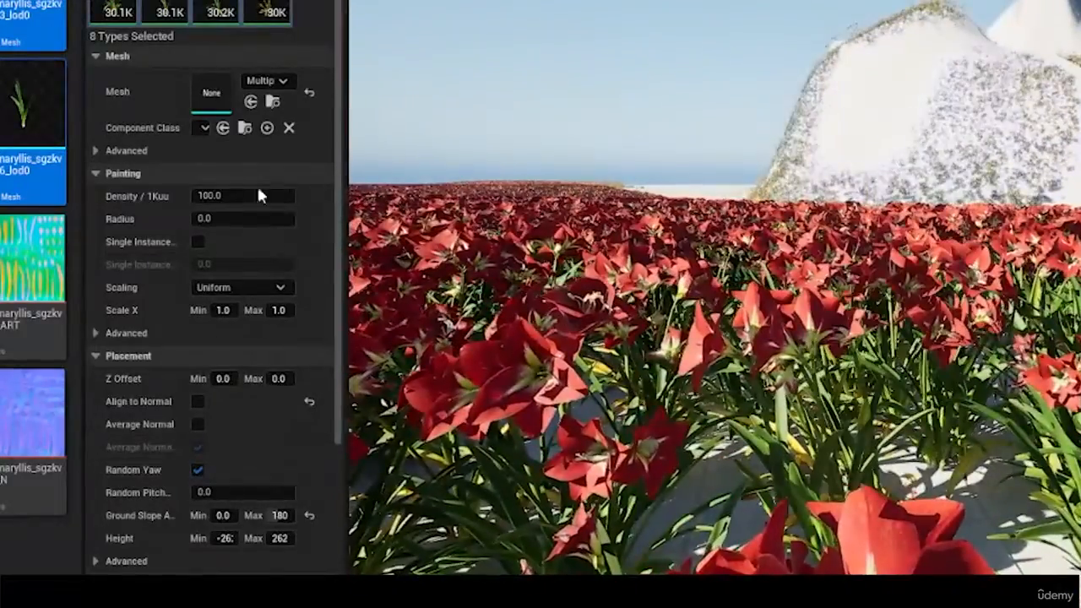
{"action": "right_click", "coordinate": [3, 268]}
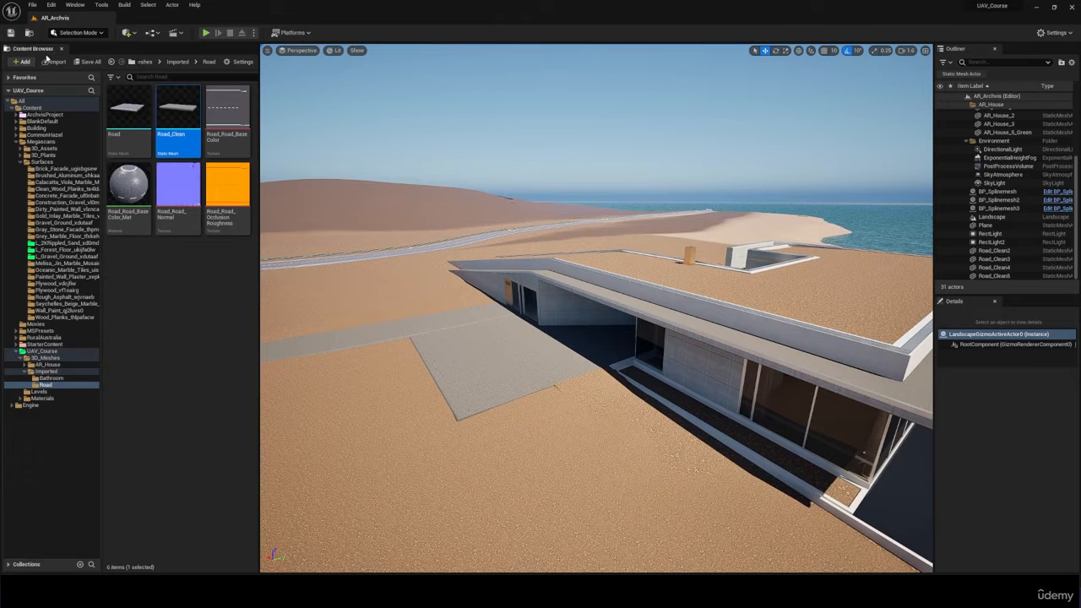
Step: In the AR_Archvis level, open Quixel Bridge and pick a grass asset from the Lawn category of 3D Plants
{"action": "left_click", "coordinate": [22, 62]}
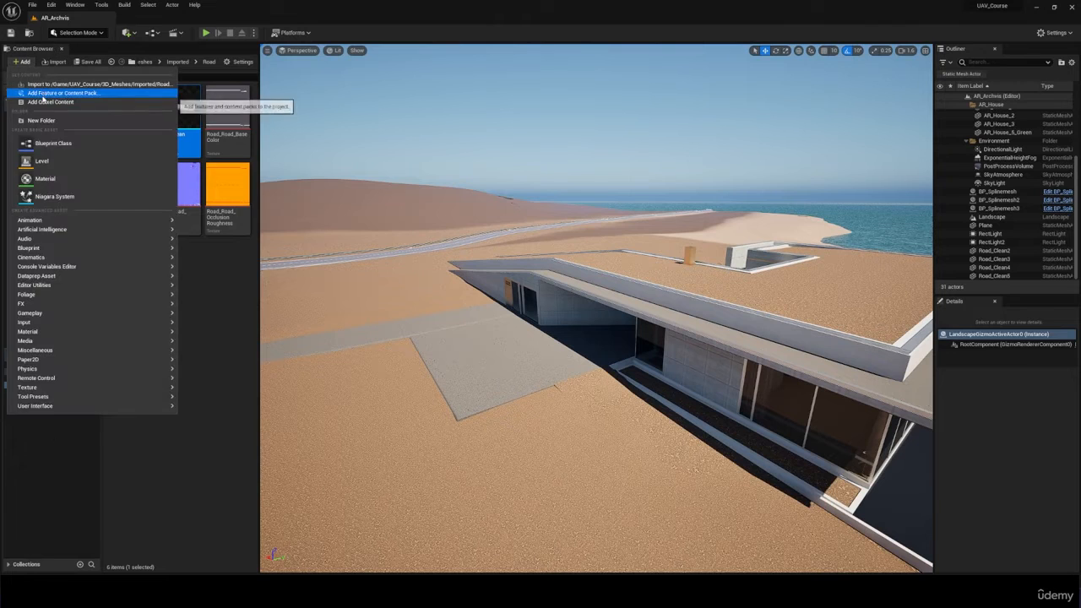
{"action": "left_click", "coordinate": [42, 91]}
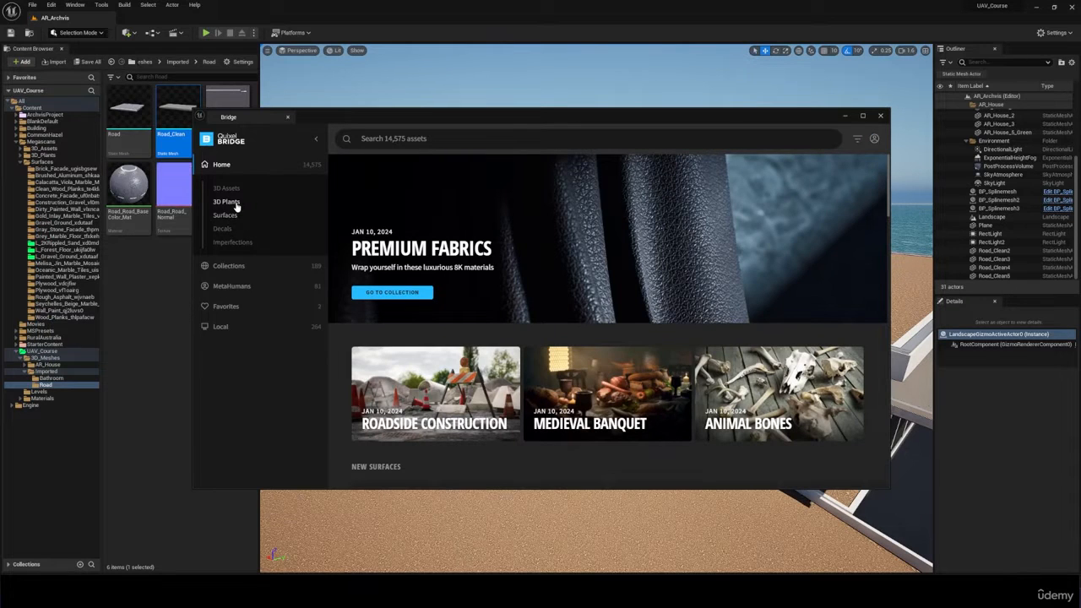
{"action": "left_click", "coordinate": [226, 201]}
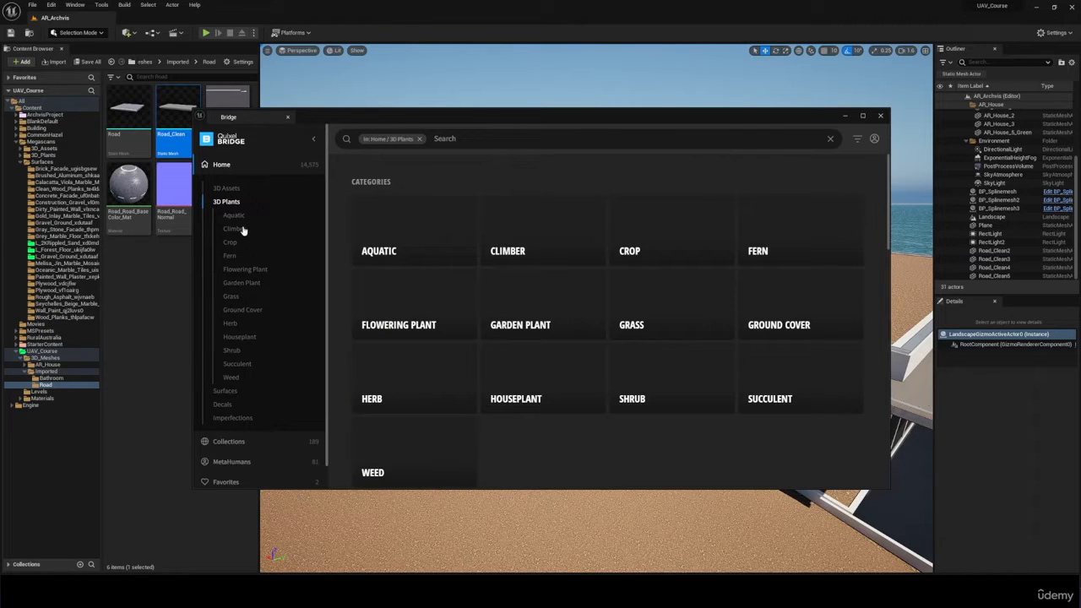
{"action": "left_click", "coordinate": [244, 296]}
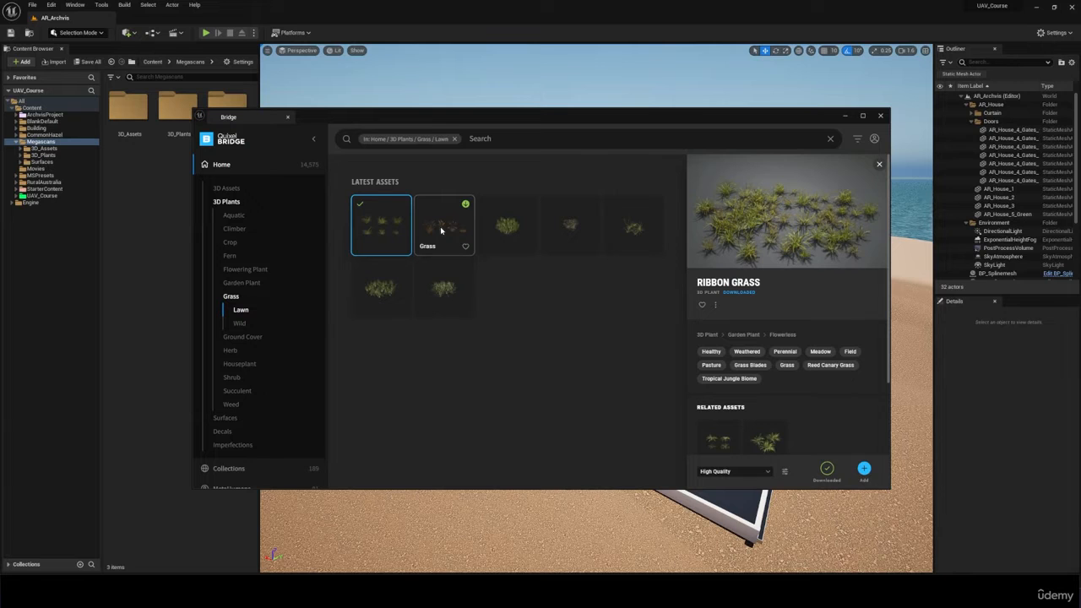
{"action": "left_click", "coordinate": [490, 228]}
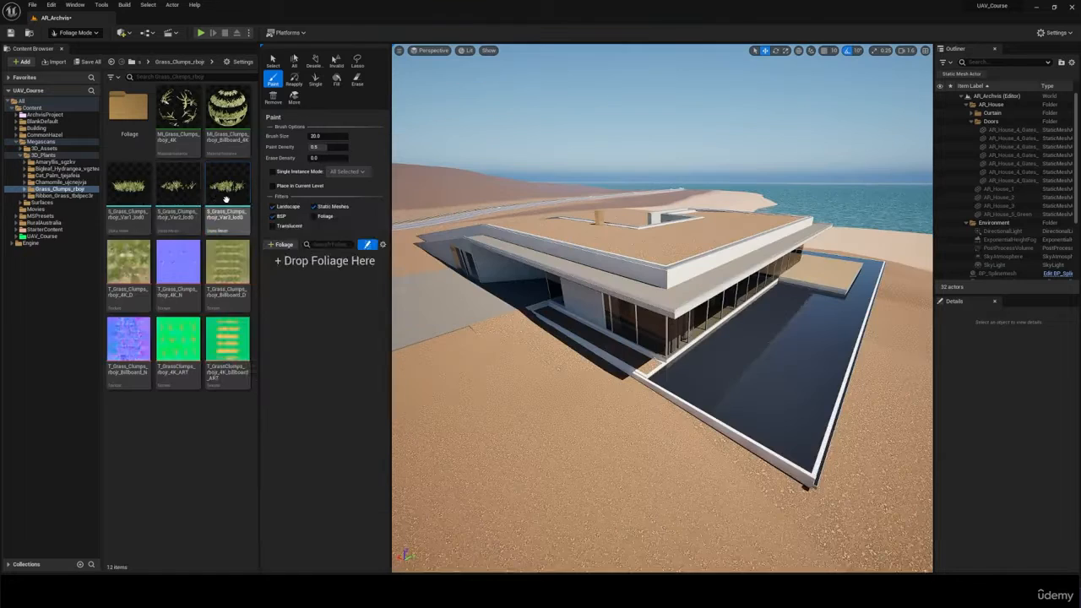
Step: Add the three Grass_Clumps static meshes to the foliage list and select all three types
{"action": "left_click", "coordinate": [228, 186]}
{"action": "left_click", "coordinate": [128, 186], "text": "shift"}
{"action": "left_click_drag", "start_coordinate": [131, 190], "coordinate": [325, 296]}
{"action": "left_click", "coordinate": [324, 269]}
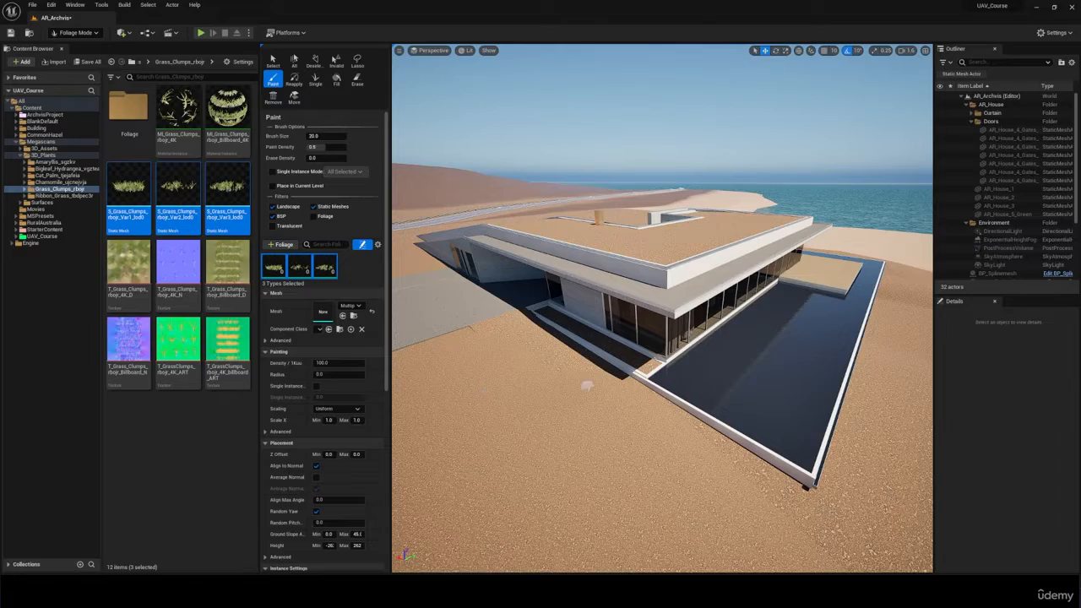
Step: Paint grass clumps around the house with brush size 100 and density 400, and erase stray grass at the roof edge
{"action": "right_click_drag", "start_coordinate": [590, 387], "coordinate": [705, 427]}
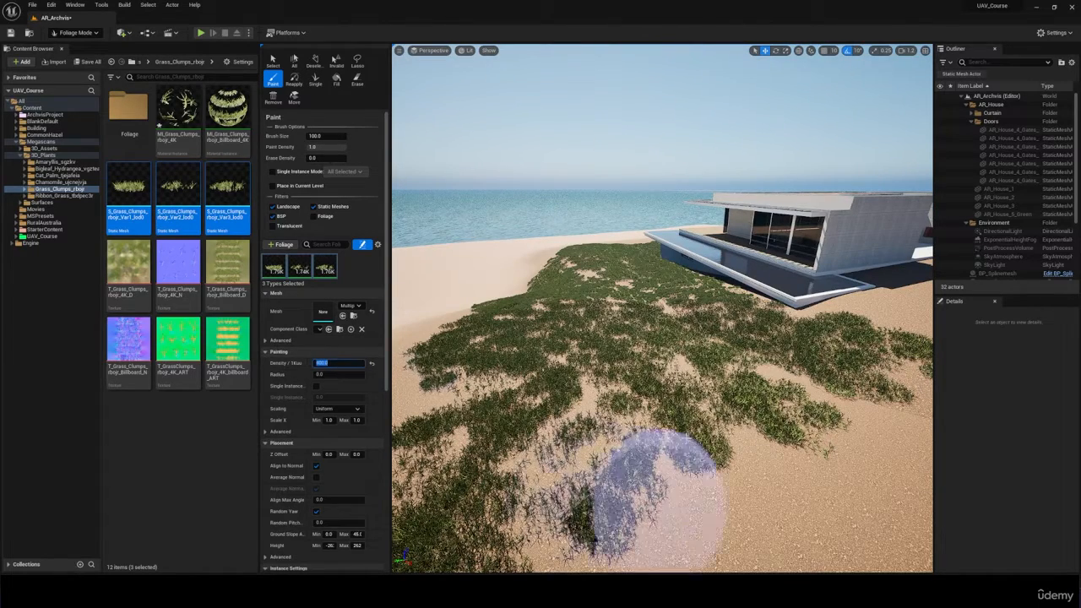
{"action": "mouse_move", "coordinate": [661, 501]}
{"action": "left_mouse_down"}
{"action": "mouse_move", "coordinate": [596, 393]}
{"action": "mouse_move", "coordinate": [675, 390]}
{"action": "mouse_move", "coordinate": [695, 373]}
{"action": "left_mouse_up"}
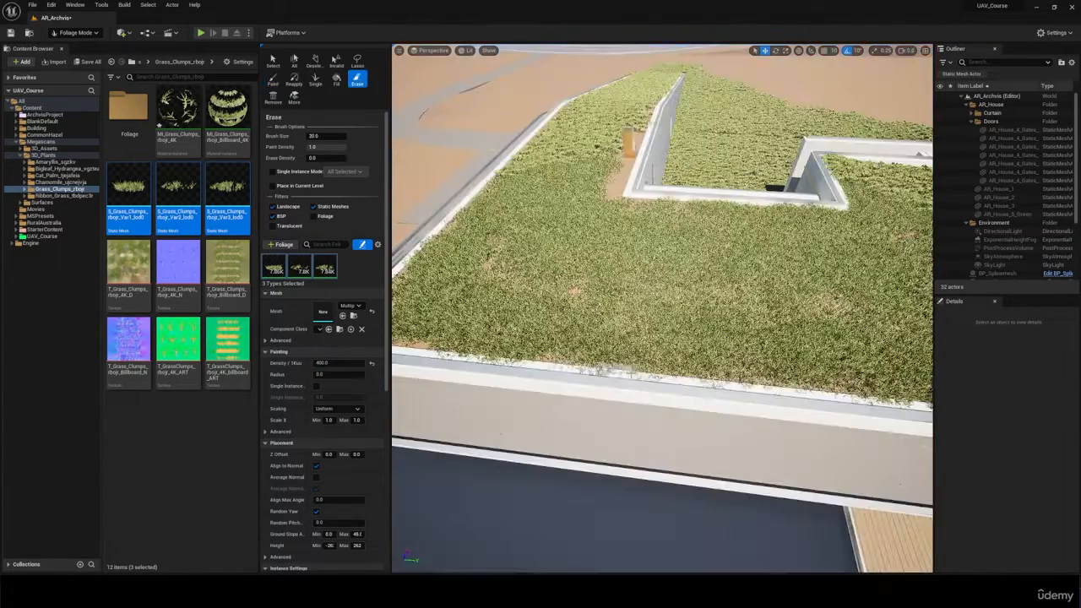
{"action": "right_click_drag", "start_coordinate": [615, 379], "coordinate": [602, 410]}
{"action": "left_click", "coordinate": [603, 410]}
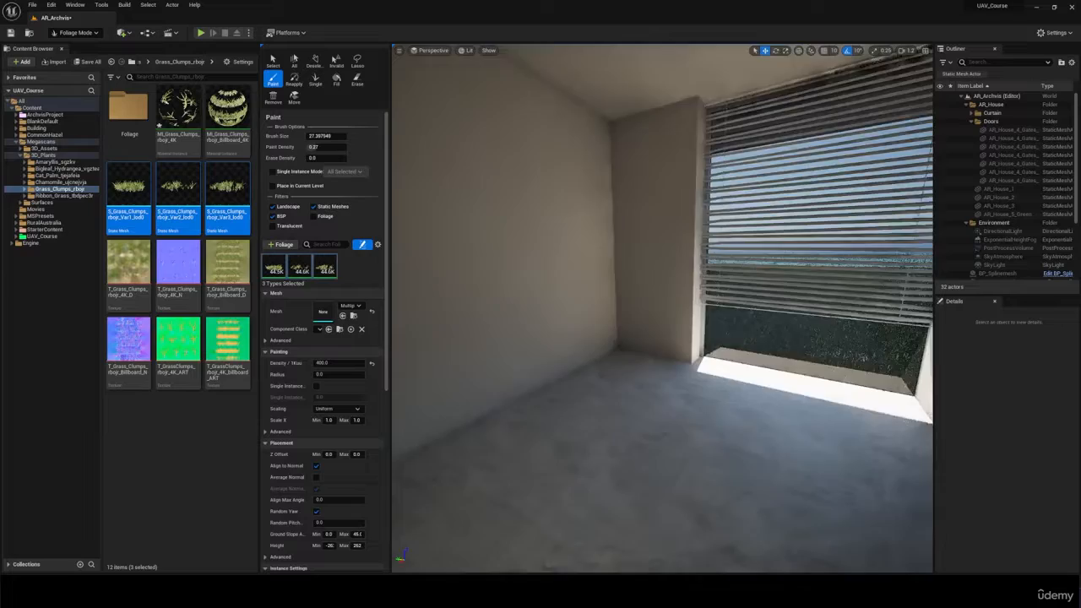
Step: Erase stray grass clumps by the blinds window inside the house
{"action": "mouse_move", "coordinate": [662, 308]}
{"action": "right_mouse_down"}
{"action": "mouse_move", "coordinate": [700, 304]}
{"action": "mouse_move", "coordinate": [676, 309]}
{"action": "right_mouse_up"}
{"action": "key", "text": "shift"}
{"action": "mouse_move", "coordinate": [793, 388]}
{"action": "left_mouse_down", "text": "shift"}
{"action": "mouse_move", "coordinate": [758, 342]}
{"action": "mouse_move", "coordinate": [690, 292]}
{"action": "mouse_move", "coordinate": [789, 368]}
{"action": "mouse_move", "coordinate": [743, 394]}
{"action": "mouse_move", "coordinate": [802, 429]}
{"action": "left_mouse_up", "text": "shift"}
{"action": "mouse_move", "coordinate": [802, 429]}
{"action": "right_mouse_down"}
{"action": "mouse_move", "coordinate": [743, 418]}
{"action": "mouse_move", "coordinate": [642, 426]}
{"action": "right_mouse_up"}
{"action": "key", "text": "w"}
{"action": "key", "text": "shift"}
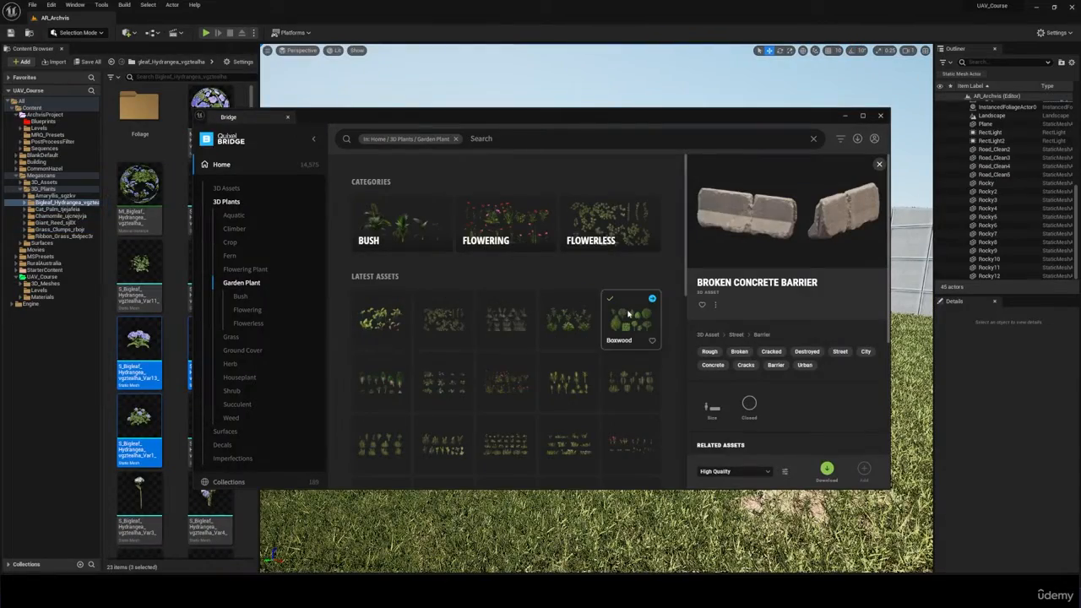
Step: Pick the Boxwood plant from the Garden Plant category of Quixel Bridge and bring it into the project
{"action": "left_click", "coordinate": [627, 313]}
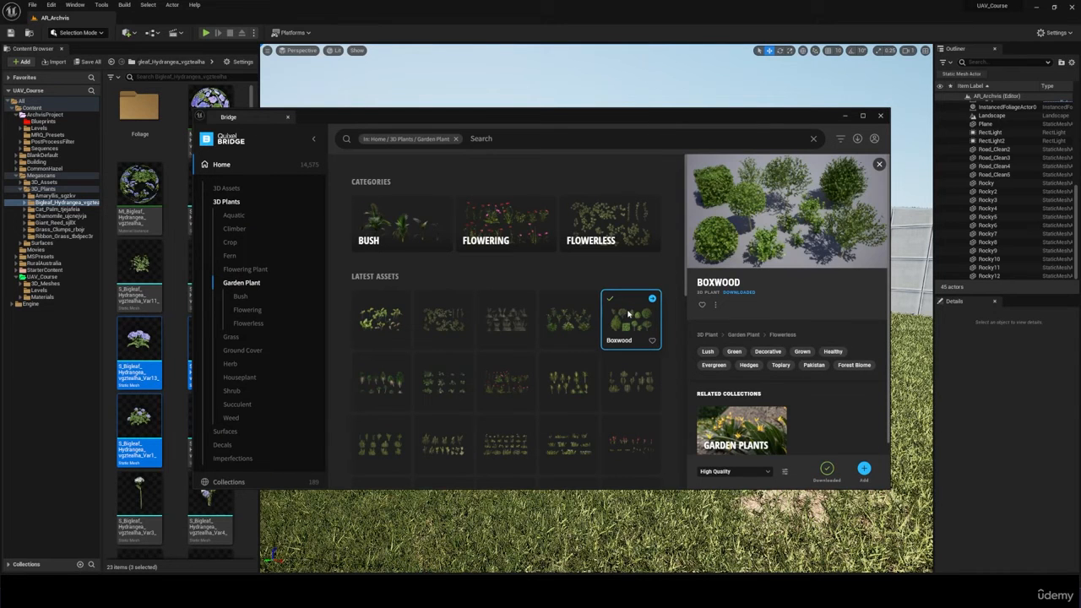
{"action": "scroll", "coordinate": [627, 320], "scroll_direction": "down", "scroll_amount": 1}
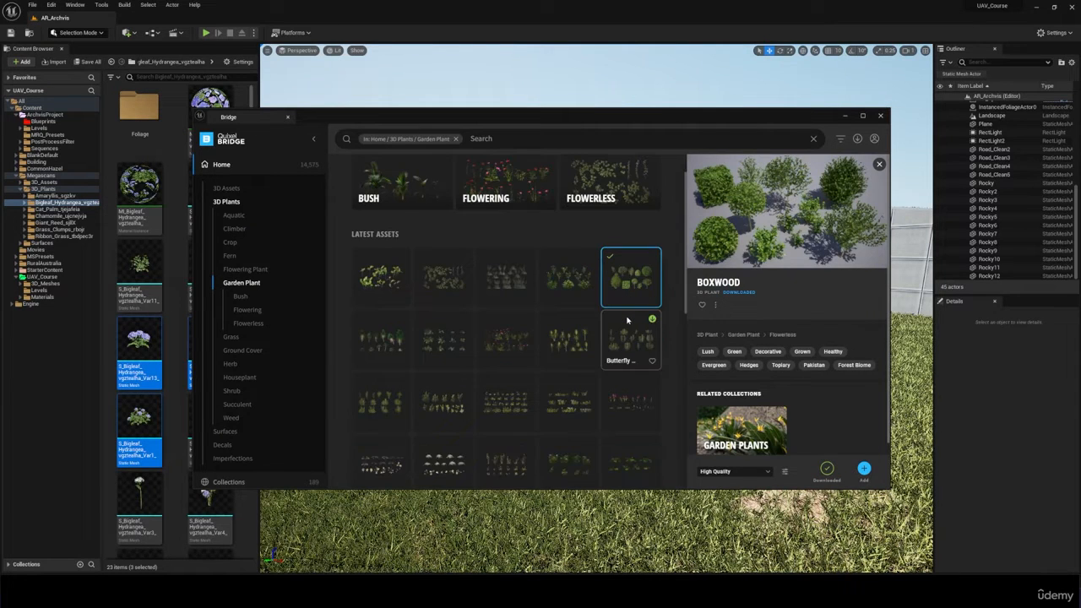
{"action": "left_click", "coordinate": [583, 339]}
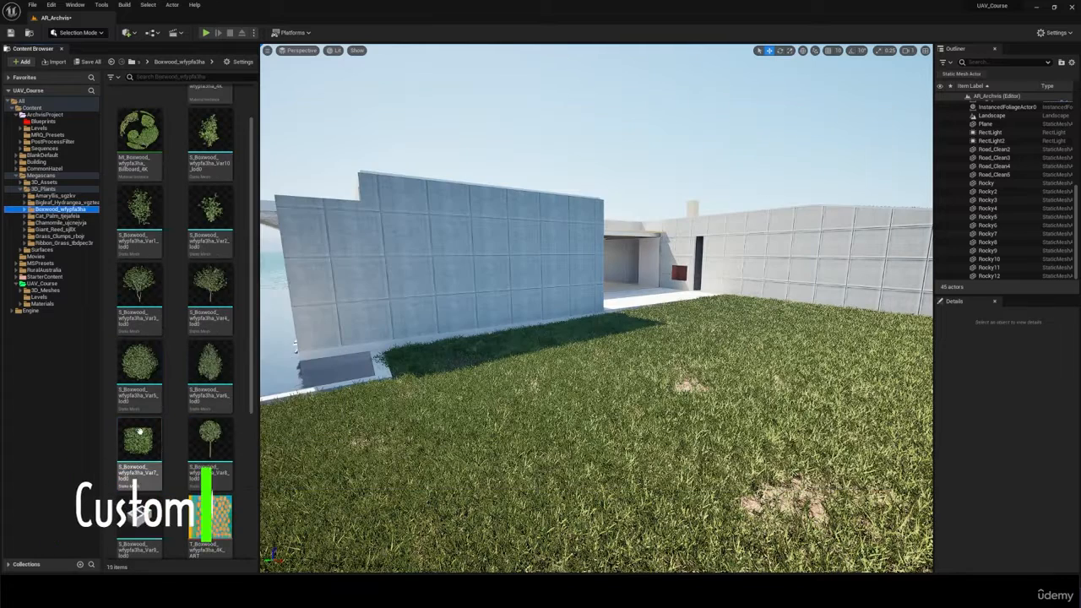
Step: Open the square Boxwood Var7 static mesh and turn off Support Ray Tracing
{"action": "double_click", "coordinate": [139, 439]}
{"action": "left_click", "coordinate": [873, 143]}
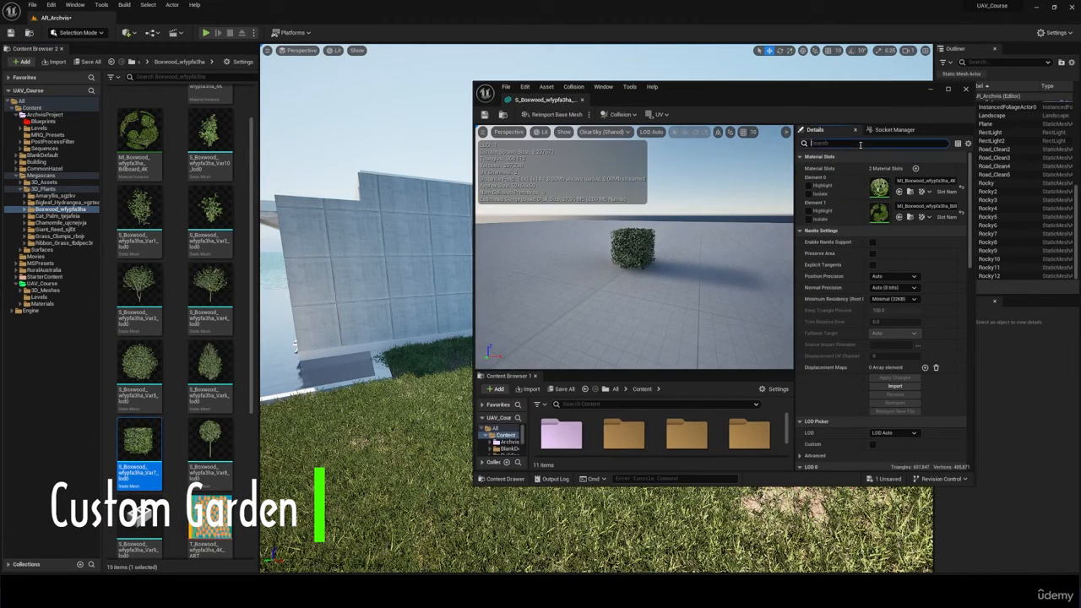
{"action": "type", "text": "ray"}
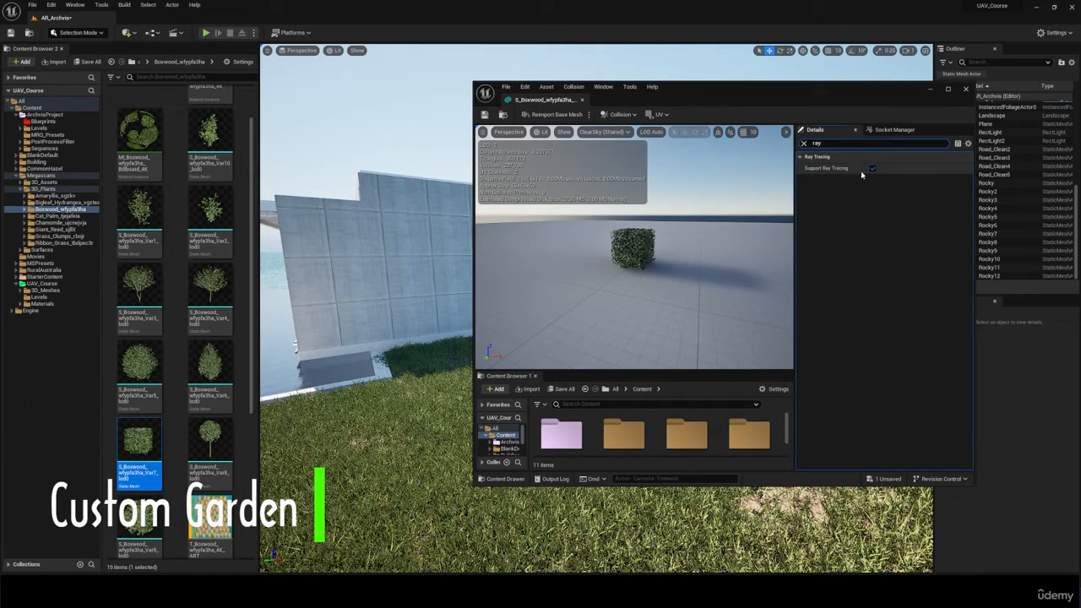
{"action": "left_click", "coordinate": [872, 169]}
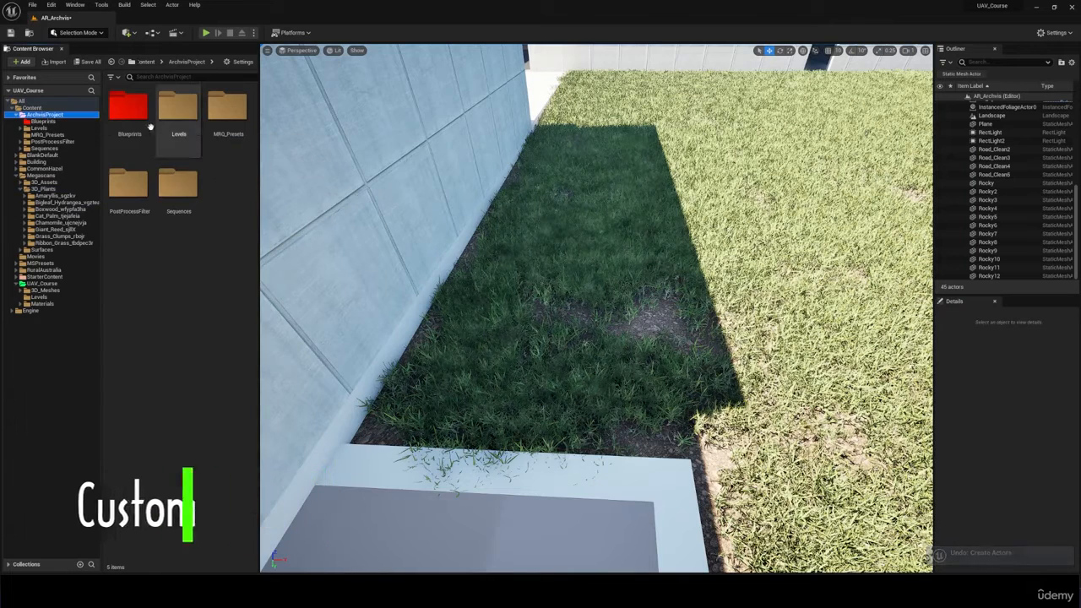
Step: Place BP_SpawnMeshAlongSpline on the lawn beside the concrete wall and assign the Boxwood Var7 mesh to it
{"action": "double_click", "coordinate": [126, 107]}
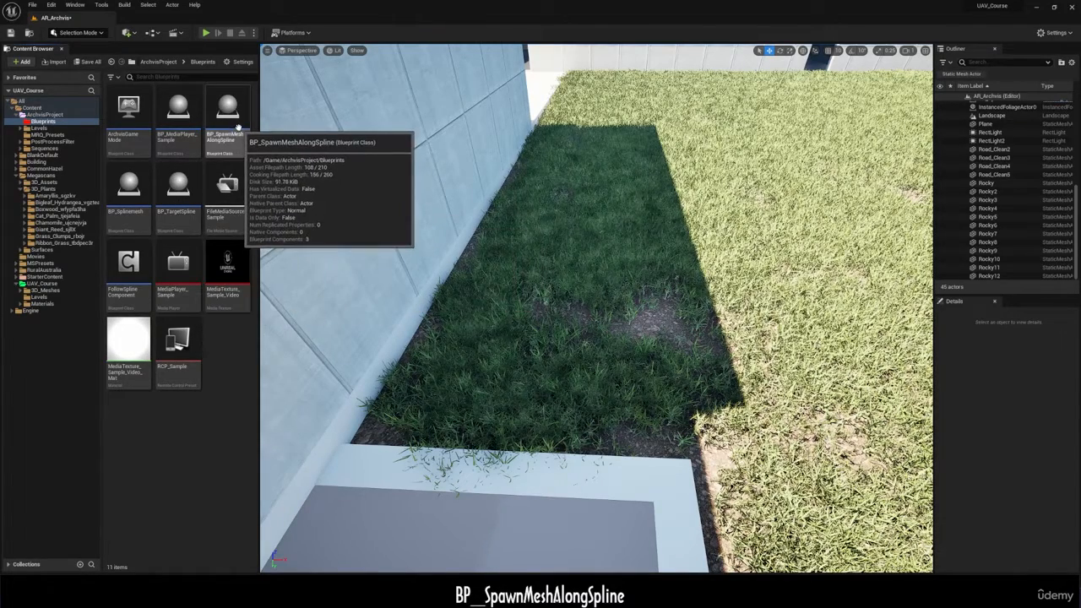
{"action": "left_click_drag", "start_coordinate": [238, 127], "coordinate": [393, 416]}
{"action": "left_click", "coordinate": [63, 208]}
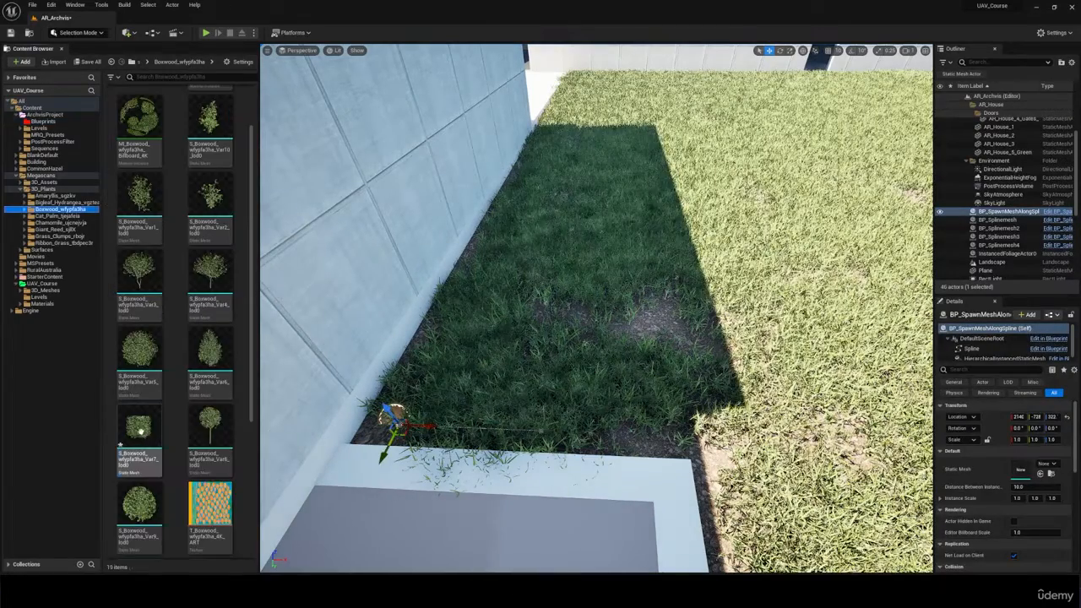
{"action": "left_click_drag", "start_coordinate": [139, 431], "coordinate": [1020, 469]}
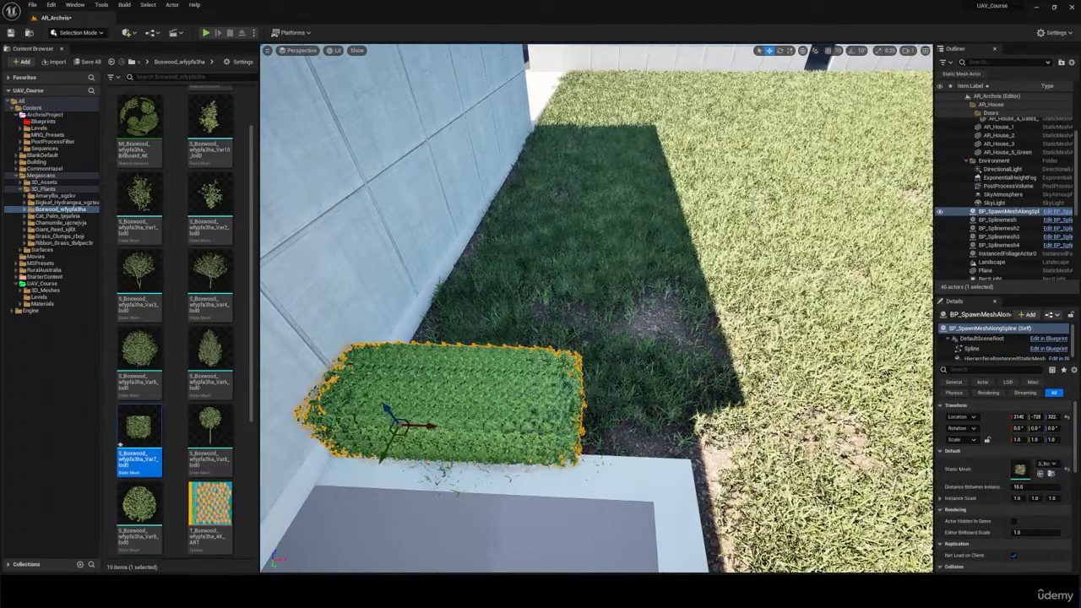
Step: Set Distance Between Instances to 80 and extend the boxwood spline into a hedge border around the lawn by the wall
{"action": "type", "text": "50"}
{"action": "key", "text": "Return"}
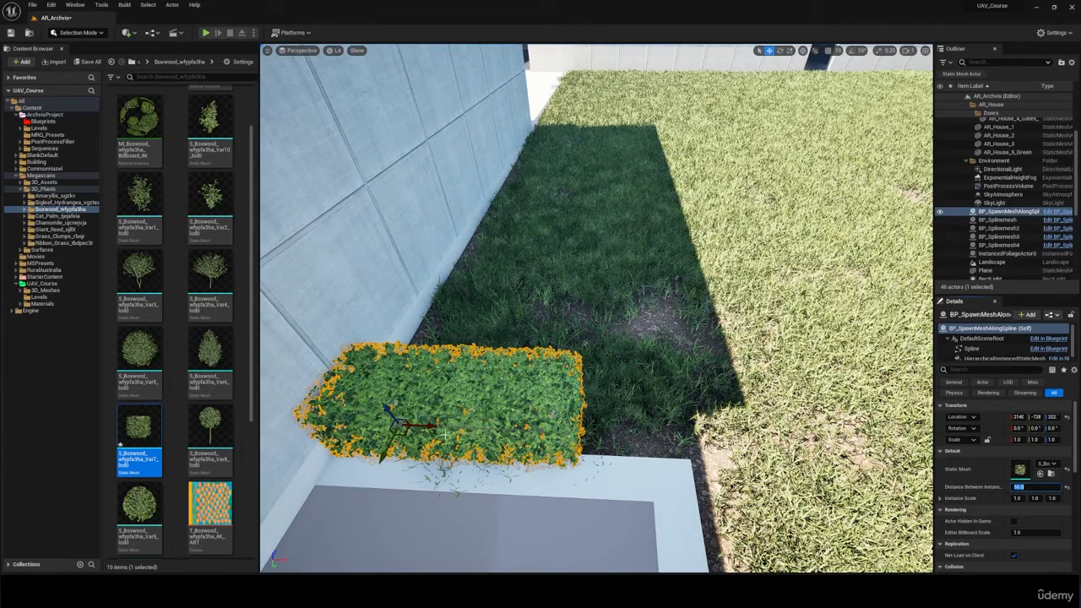
{"action": "right_click_drag", "start_coordinate": [596, 308], "coordinate": [574, 253]}
{"action": "left_click_drag", "start_coordinate": [604, 422], "coordinate": [907, 443]}
{"action": "right_click_drag", "start_coordinate": [908, 442], "coordinate": [675, 477]}
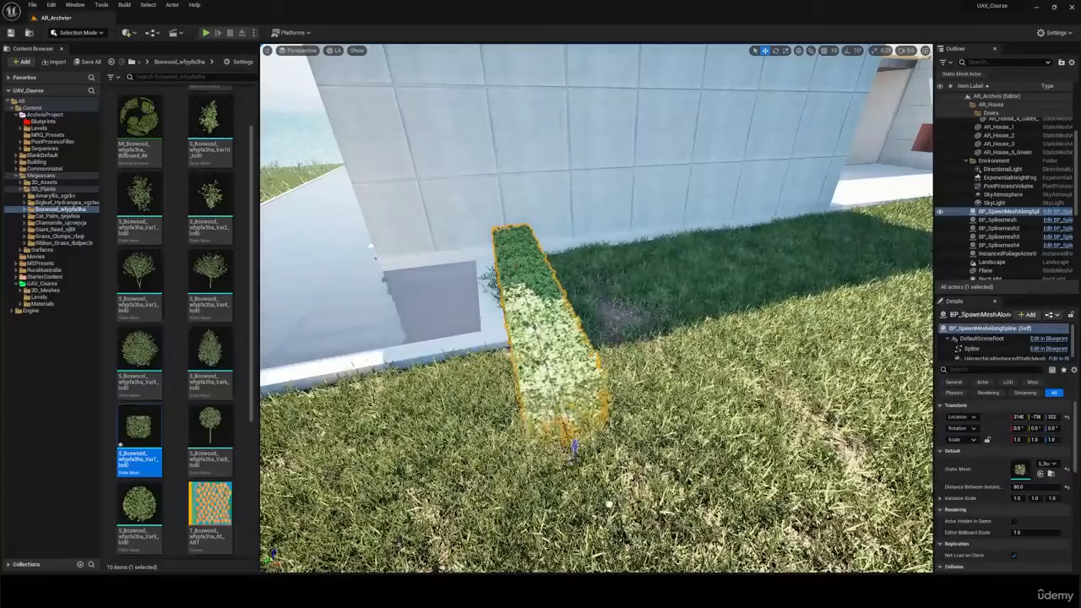
{"action": "right_click_drag", "start_coordinate": [609, 504], "coordinate": [588, 406]}
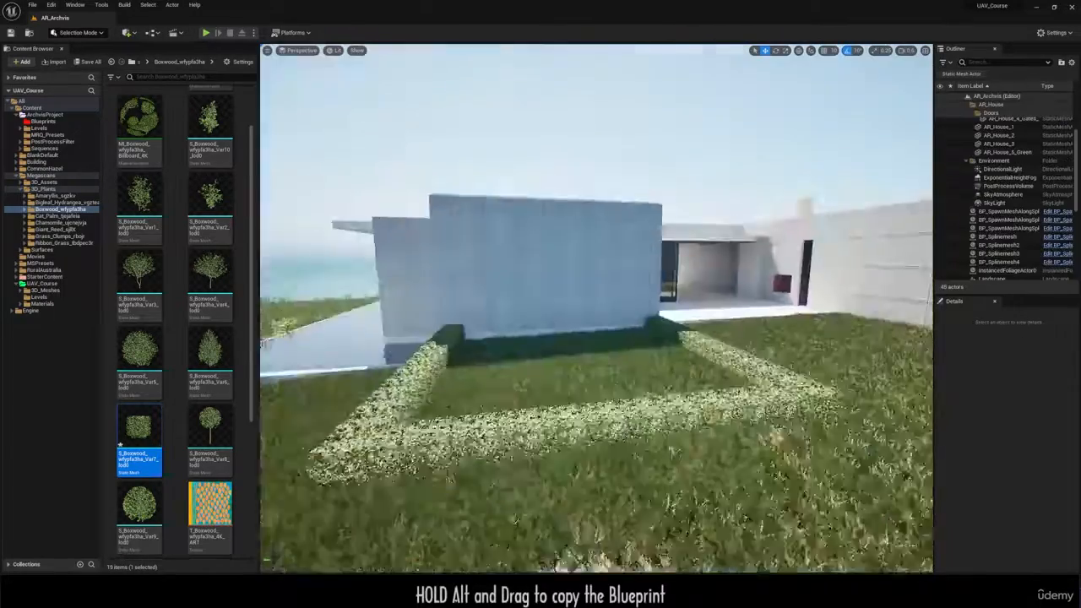
{"action": "mouse_move", "coordinate": [591, 337]}
{"action": "right_mouse_down"}
{"action": "mouse_move", "coordinate": [507, 338]}
{"action": "mouse_move", "coordinate": [591, 330]}
{"action": "right_mouse_up"}
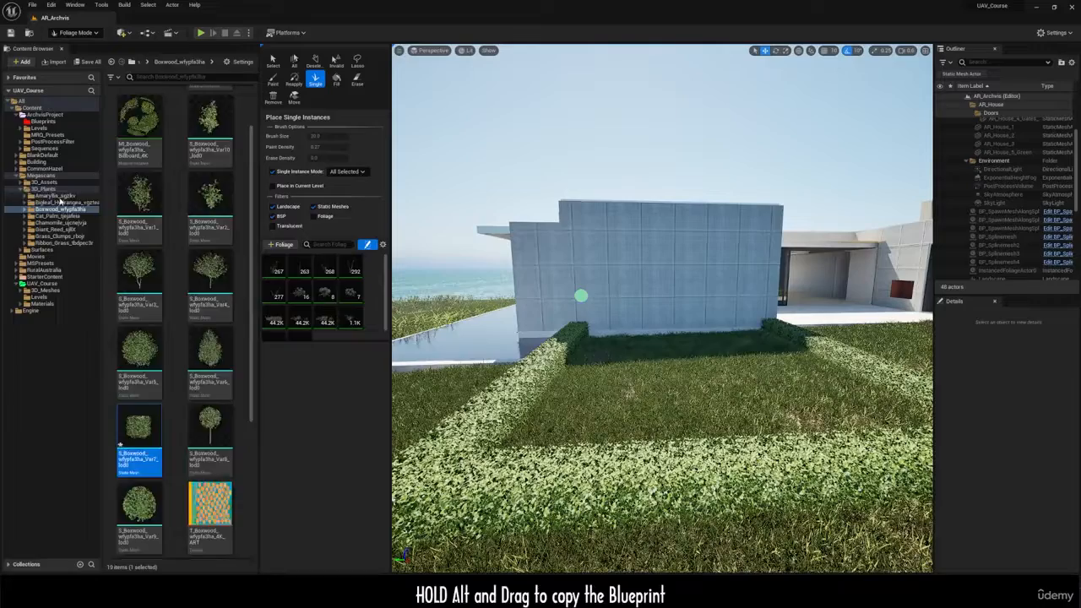
Step: Add the first two Amaryllis meshes from the Megascans plants to the foliage palette and activate the Paint tool
{"action": "left_click", "coordinate": [56, 196]}
{"action": "left_click", "coordinate": [131, 202]}
{"action": "left_click", "coordinate": [178, 203], "text": "ctrl"}
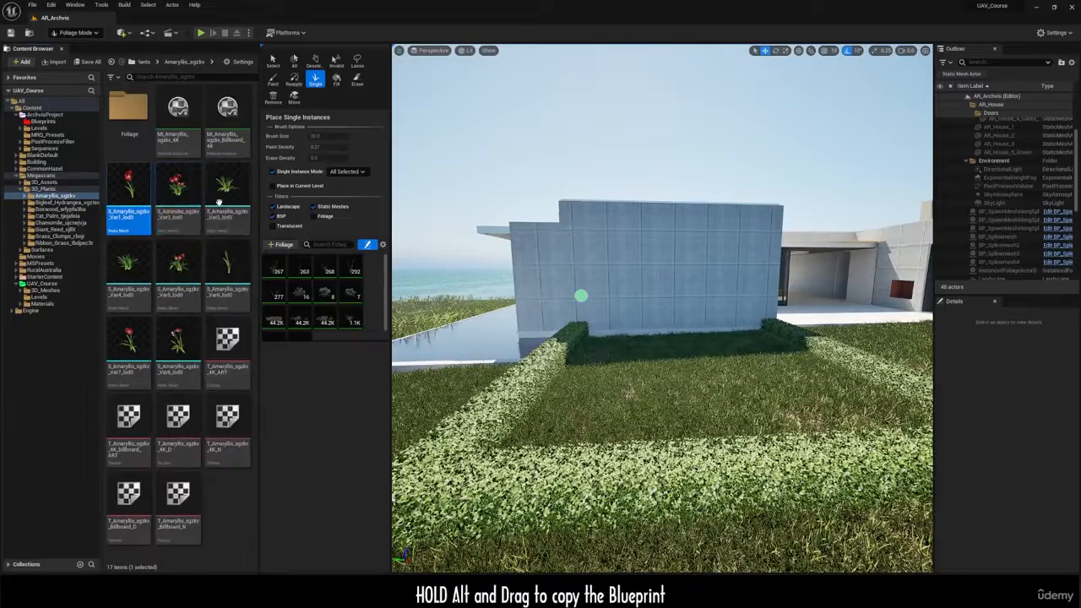
{"action": "left_click_drag", "start_coordinate": [177, 202], "coordinate": [313, 296]}
{"action": "left_click", "coordinate": [57, 217]}
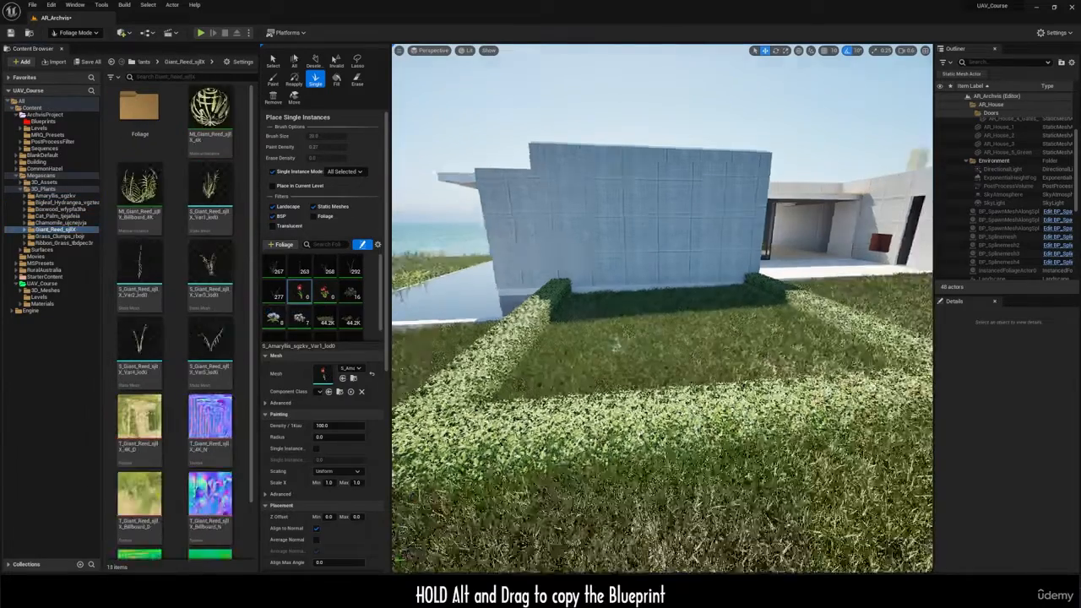
{"action": "left_click", "coordinate": [272, 79]}
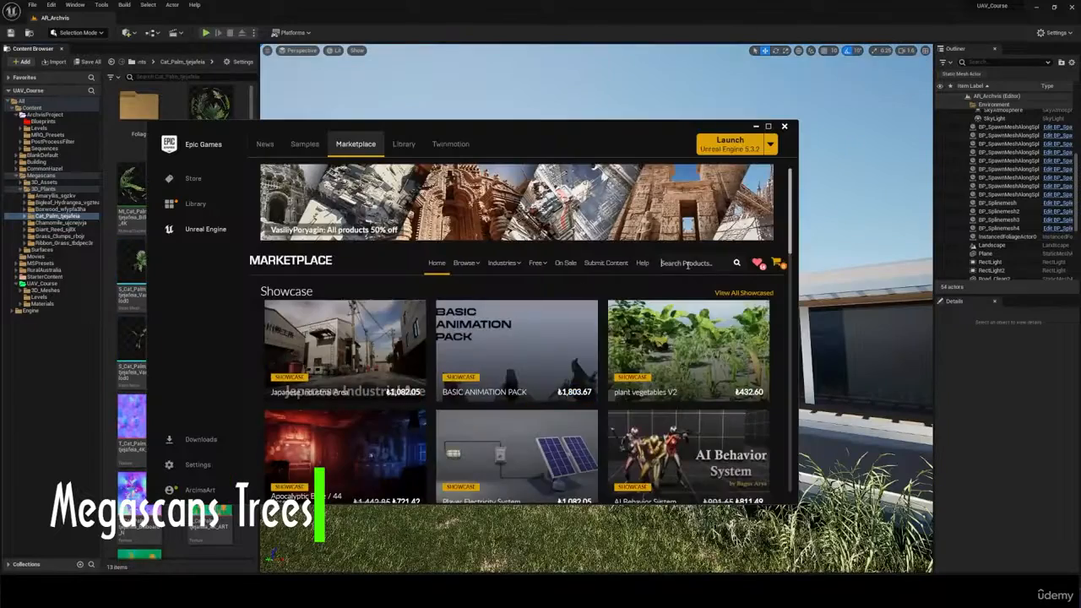
Step: Search the Marketplace in the Epic Games Launcher for "trees" and for "megascan trees", and look through the matching tree packs
{"action": "key", "text": "Return"}
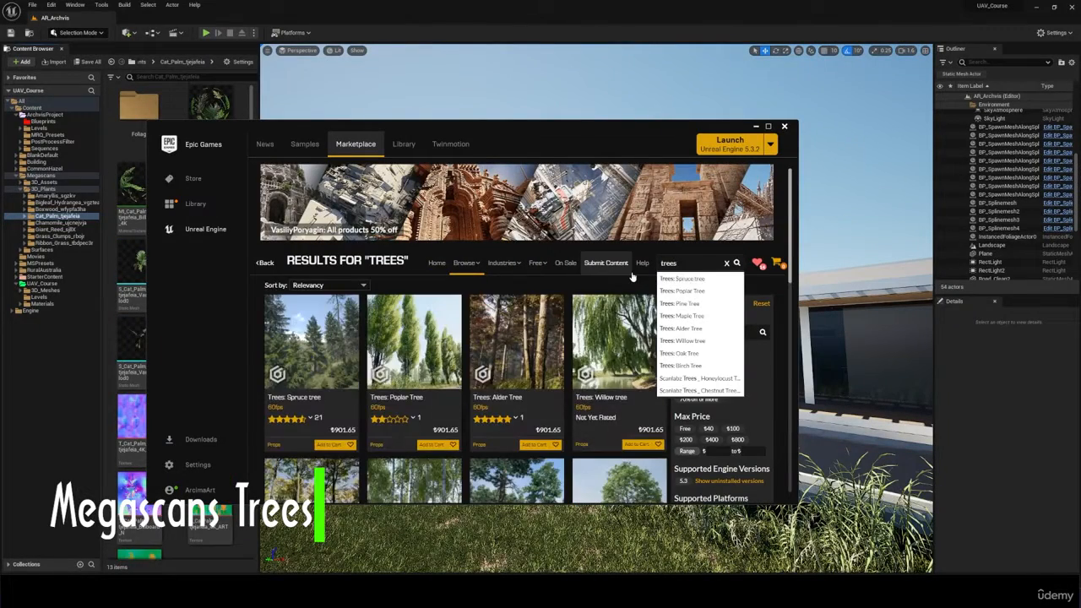
{"action": "key", "text": "Home"}
{"action": "type", "text": "megascan"}
{"action": "key", "text": "Return"}
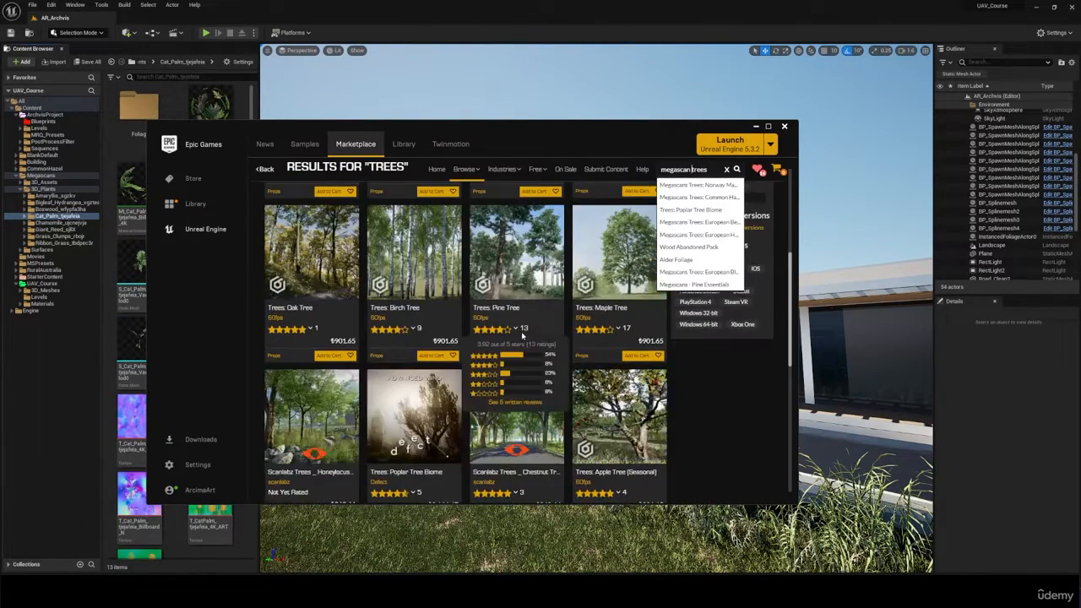
{"action": "scroll", "coordinate": [527, 333], "scroll_direction": "down", "scroll_amount": 5}
{"action": "mouse_move", "coordinate": [685, 193]}
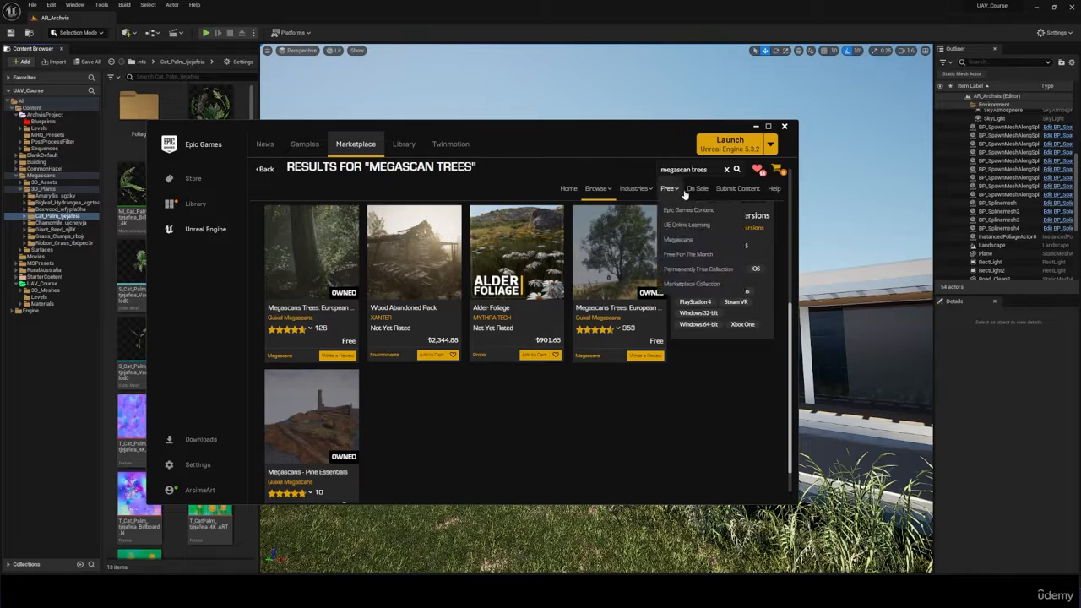
Step: Return the Marketplace search to "trees" in the maximized launcher window and browse the available tree packs
{"action": "key", "text": "BackSpace"}
{"action": "key", "text": "BackSpace"}
{"action": "key", "text": "BackSpace"}
{"action": "key", "text": "BackSpace"}
{"action": "key", "text": "BackSpace"}
{"action": "key", "text": "Return"}
{"action": "left_click", "coordinate": [767, 125]}
{"action": "scroll", "coordinate": [830, 378], "scroll_direction": "down", "scroll_amount": 2}
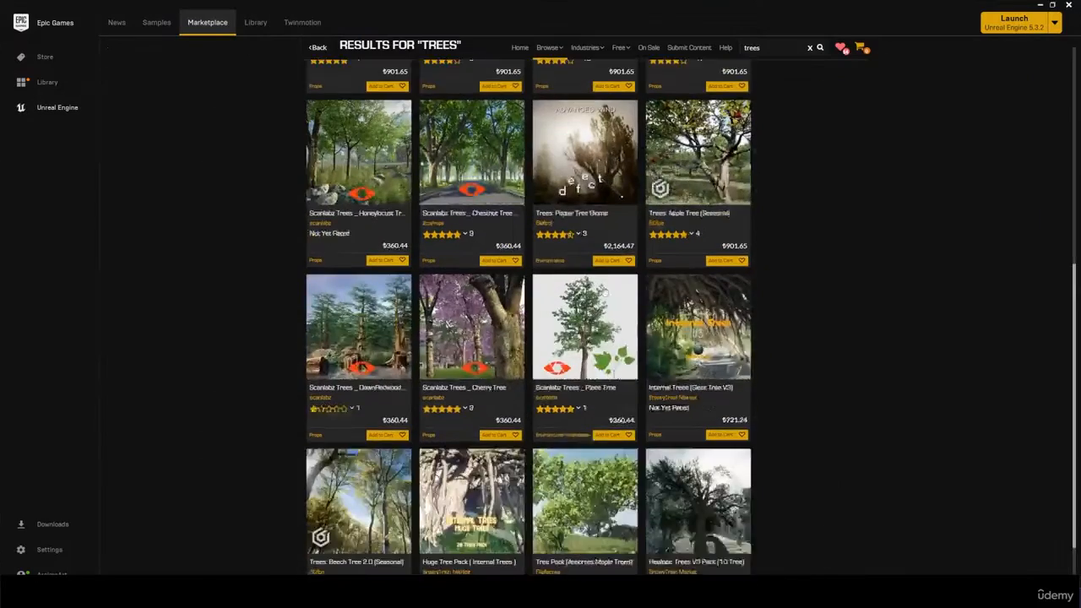
{"action": "scroll", "coordinate": [829, 378], "scroll_direction": "up", "scroll_amount": 5}
{"action": "left_click", "coordinate": [769, 285]}
{"action": "scroll", "coordinate": [245, 343], "scroll_direction": "down", "scroll_amount": 1}
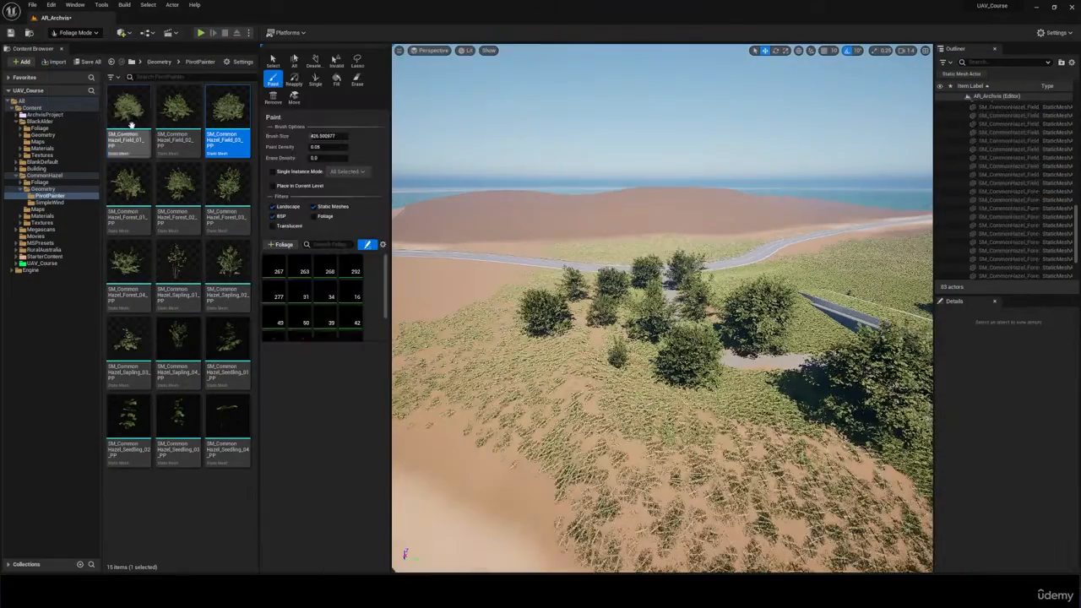
Step: Add the three Common Hazel Field meshes from the PivotPainter folder to the foliage palette
{"action": "left_click", "coordinate": [131, 125]}
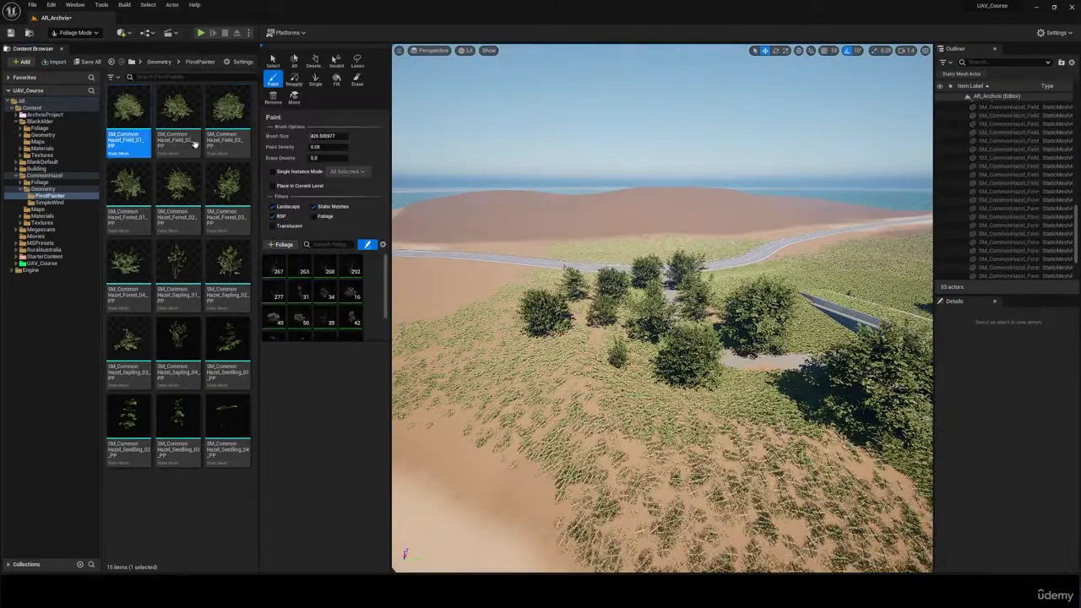
{"action": "left_click", "coordinate": [229, 132], "text": "shift"}
{"action": "scroll", "coordinate": [357, 282], "scroll_direction": "down", "scroll_amount": 2}
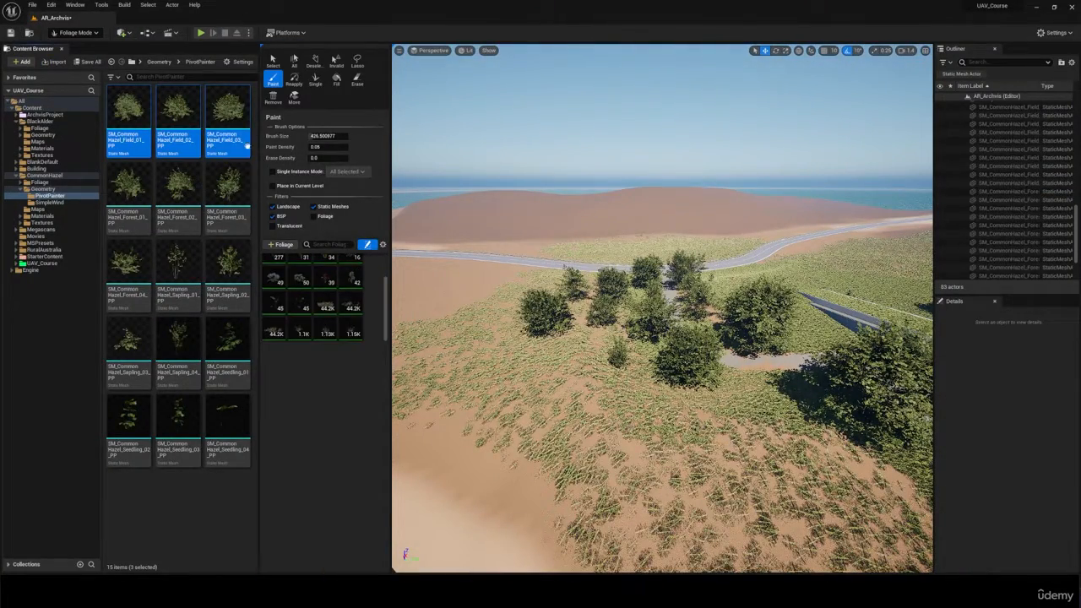
{"action": "left_click_drag", "start_coordinate": [246, 146], "coordinate": [352, 329]}
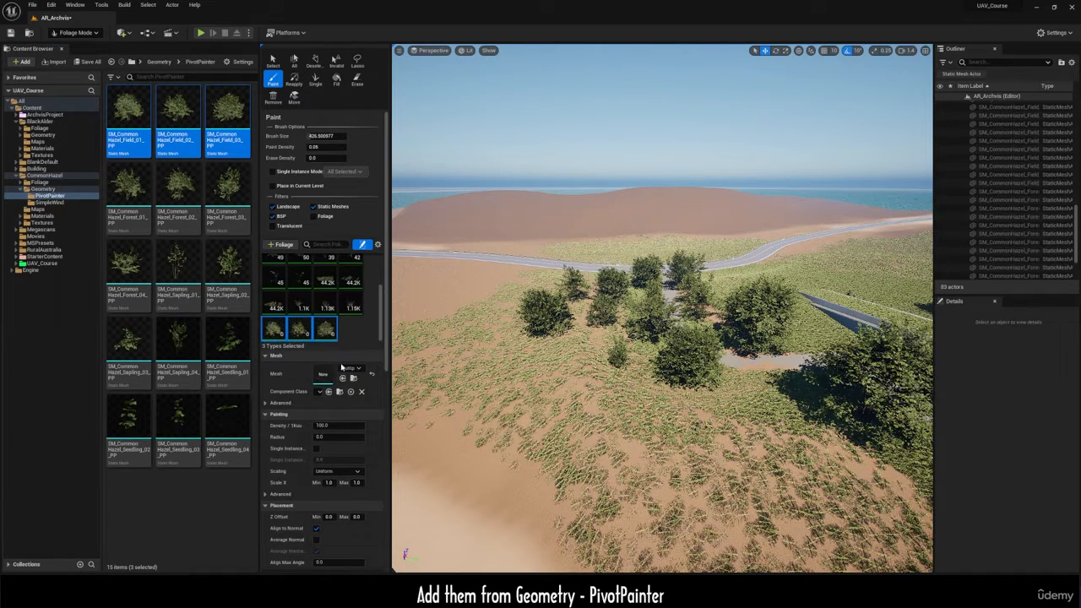
Step: Try painting the hazel trees on the slope by the road, also with Density set to 5, and undo both strokes
{"action": "right_click_drag", "start_coordinate": [506, 361], "coordinate": [494, 338]}
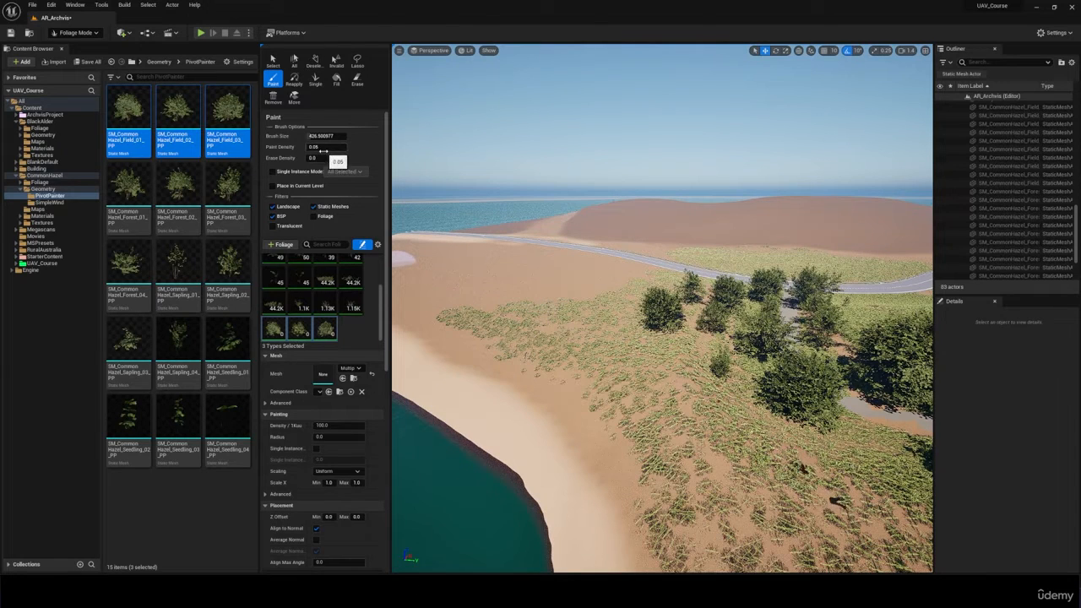
{"action": "left_click_drag", "start_coordinate": [567, 281], "coordinate": [530, 287]}
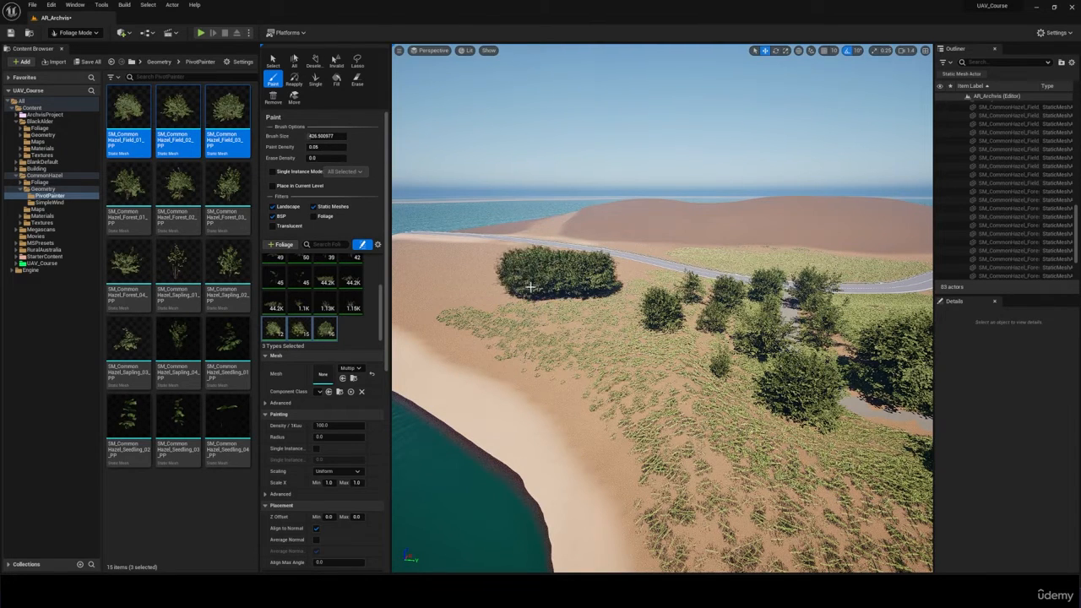
{"action": "key", "text": "ctrl+z"}
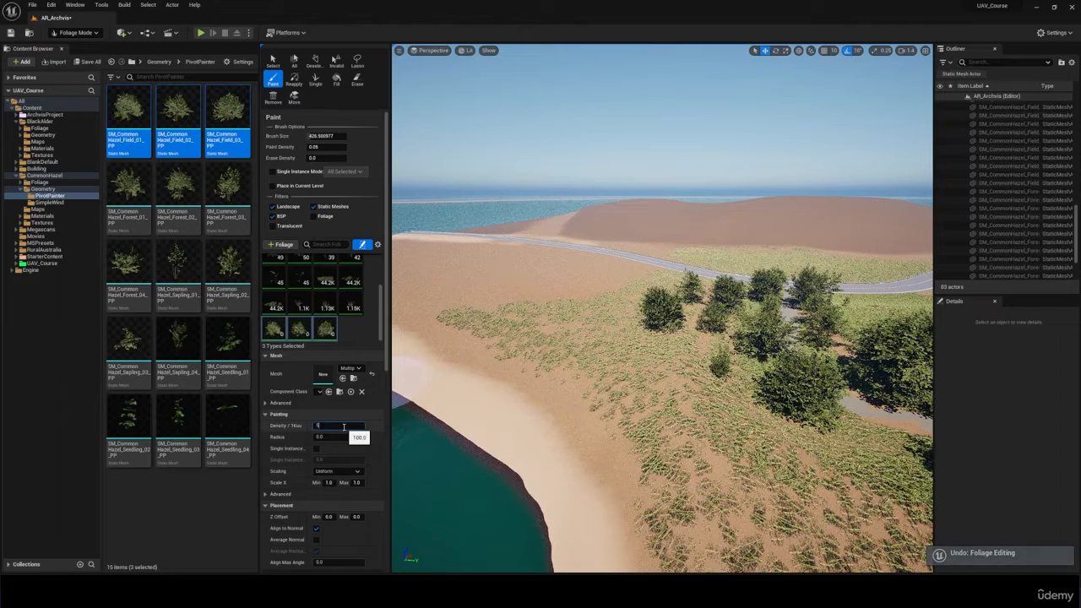
{"action": "left_click_drag", "start_coordinate": [629, 277], "coordinate": [553, 282]}
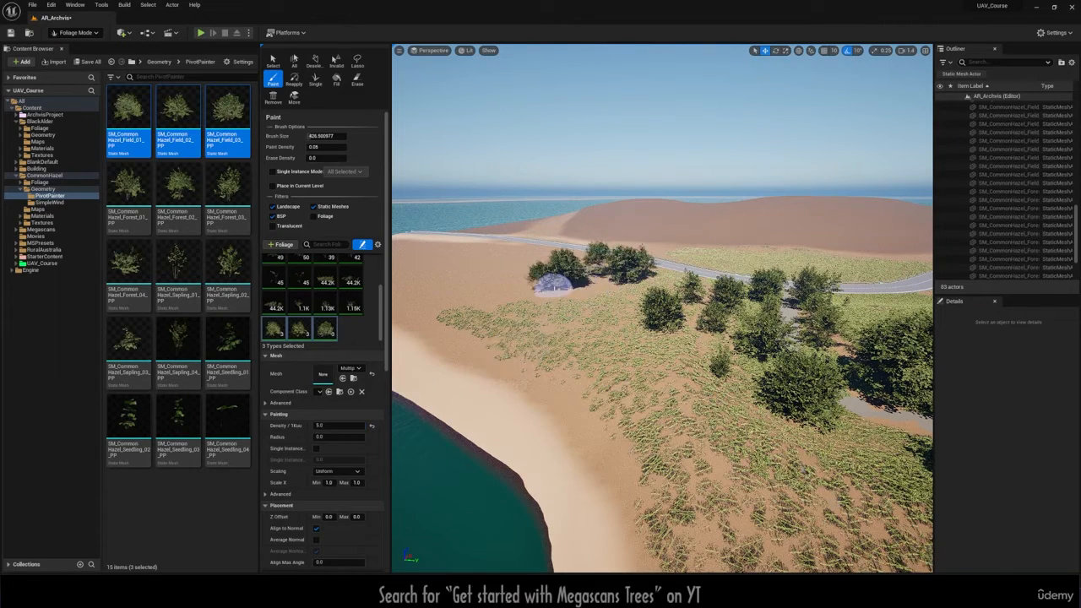
{"action": "key", "text": "ctrl+z"}
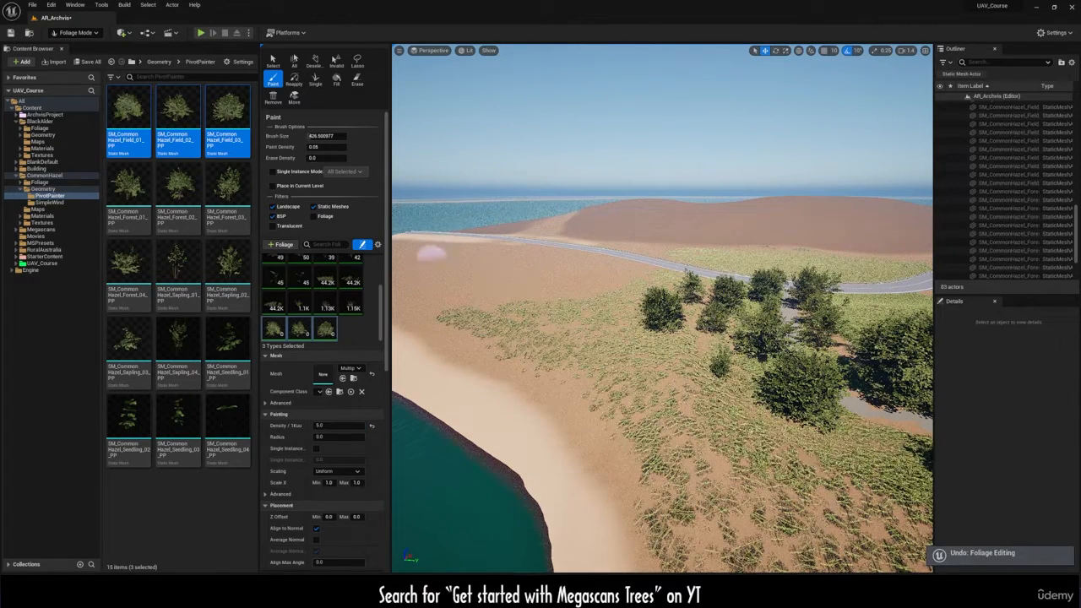
Step: Set the hazel foliage Density to 1 and paint the trees on the slope by the road
{"action": "left_click", "coordinate": [342, 425]}
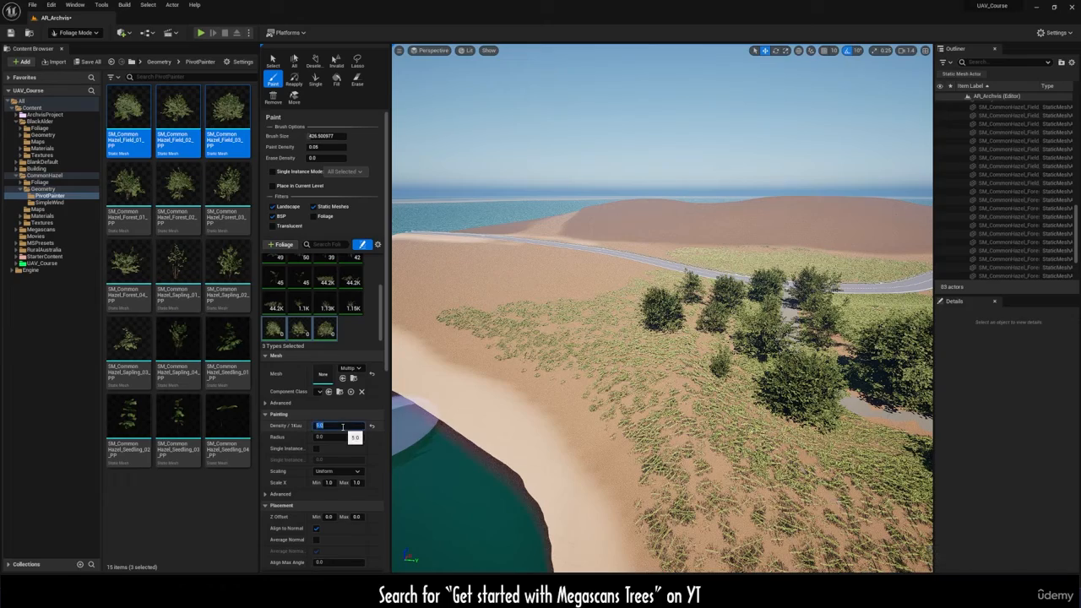
{"action": "type", "text": "1"}
{"action": "mouse_move", "coordinate": [569, 301]}
{"action": "left_mouse_down"}
{"action": "mouse_move", "coordinate": [574, 269]}
{"action": "mouse_move", "coordinate": [553, 272]}
{"action": "left_mouse_up"}
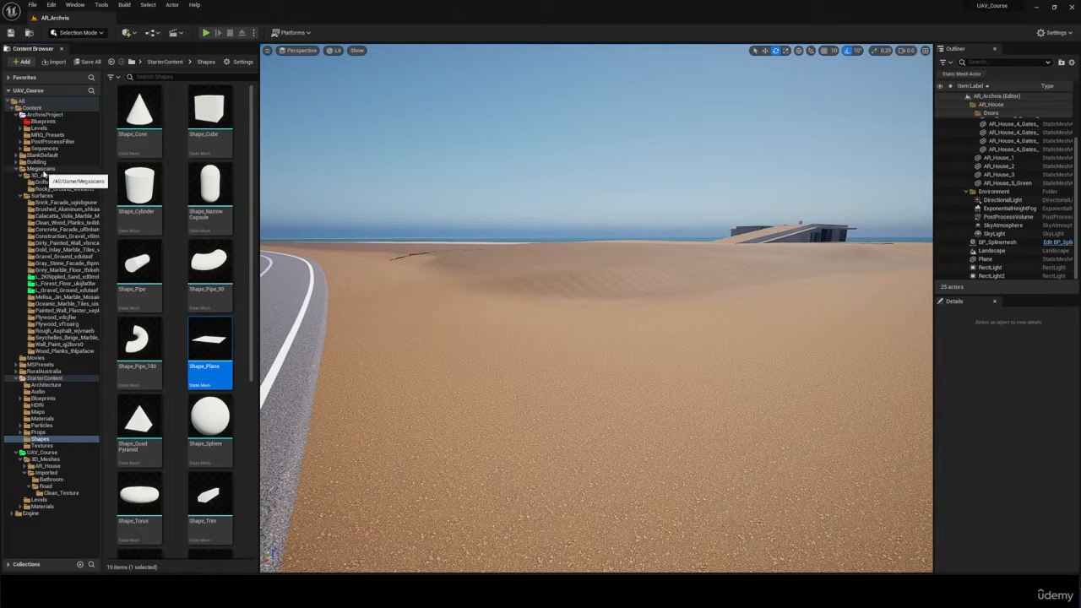
Step: Duplicate the Shape_Plane static mesh, name the copy Rocky, and close its mesh editor after opening it
{"action": "right_click", "coordinate": [222, 339]}
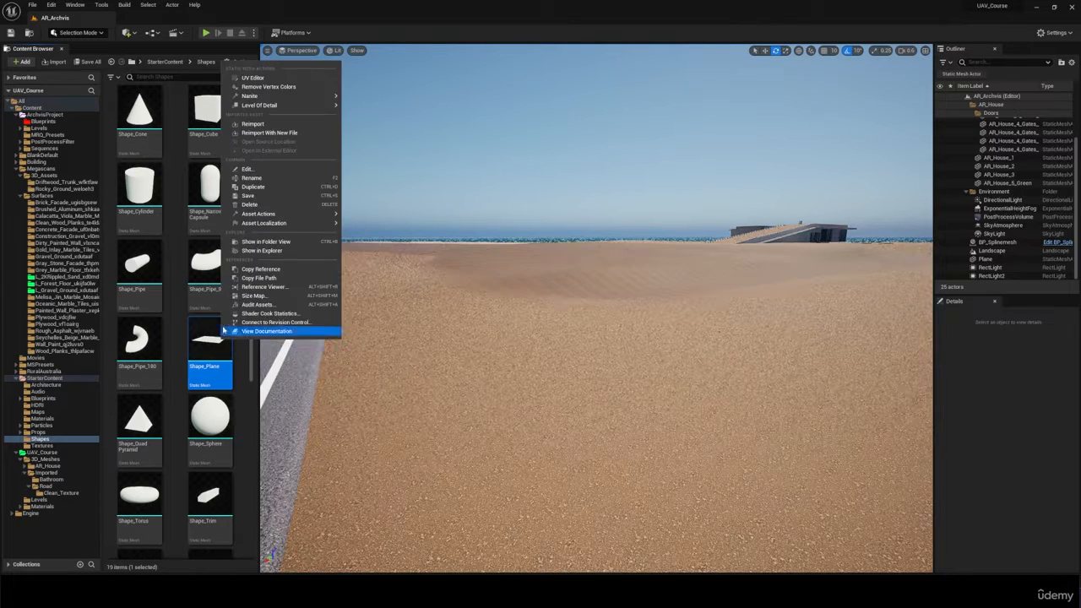
{"action": "left_click", "coordinate": [253, 180]}
{"action": "type", "text": "Roc"}
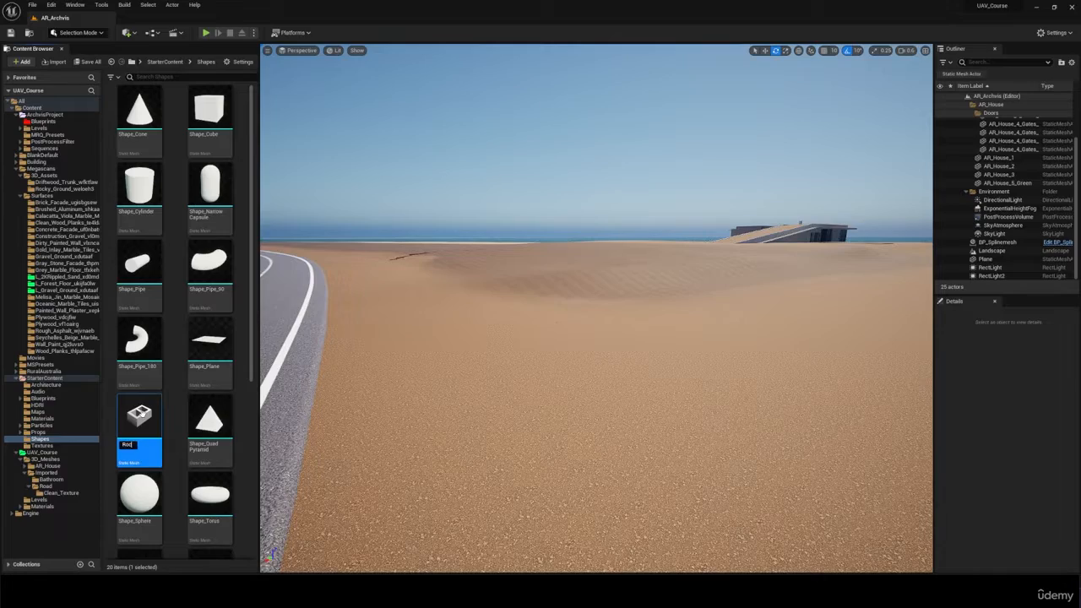
{"action": "type", "text": "ky"}
{"action": "key", "text": "Return"}
{"action": "key", "text": "Return"}
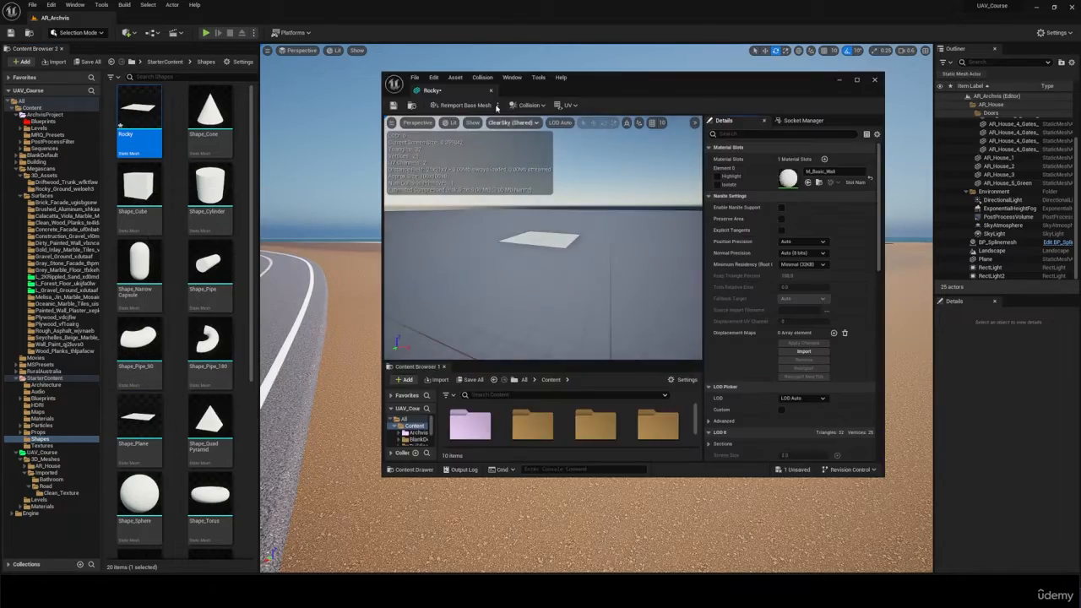
{"action": "left_click", "coordinate": [490, 90]}
Step: Place the Rocky plane raised above the sand beside the road and apply the Construction Gravel material to it
{"action": "left_click_drag", "start_coordinate": [140, 114], "coordinate": [460, 401]}
{"action": "right_click_drag", "start_coordinate": [460, 401], "coordinate": [308, 451]}
{"action": "key", "text": "w"}
{"action": "left_click_drag", "start_coordinate": [579, 386], "coordinate": [579, 322]}
{"action": "left_click", "coordinate": [63, 238]}
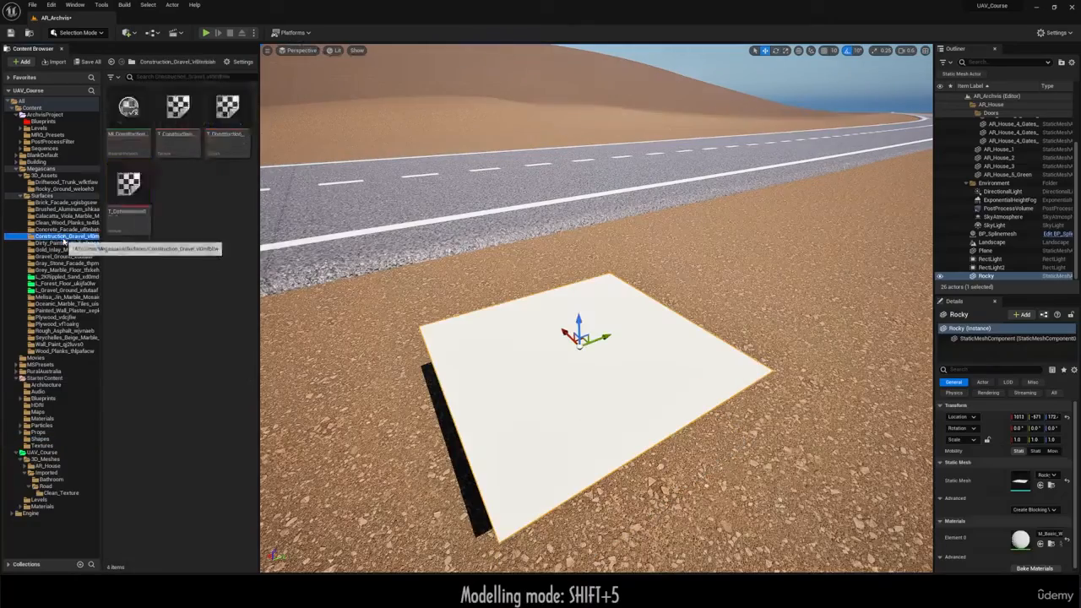
{"action": "left_click_drag", "start_coordinate": [128, 110], "coordinate": [547, 374]}
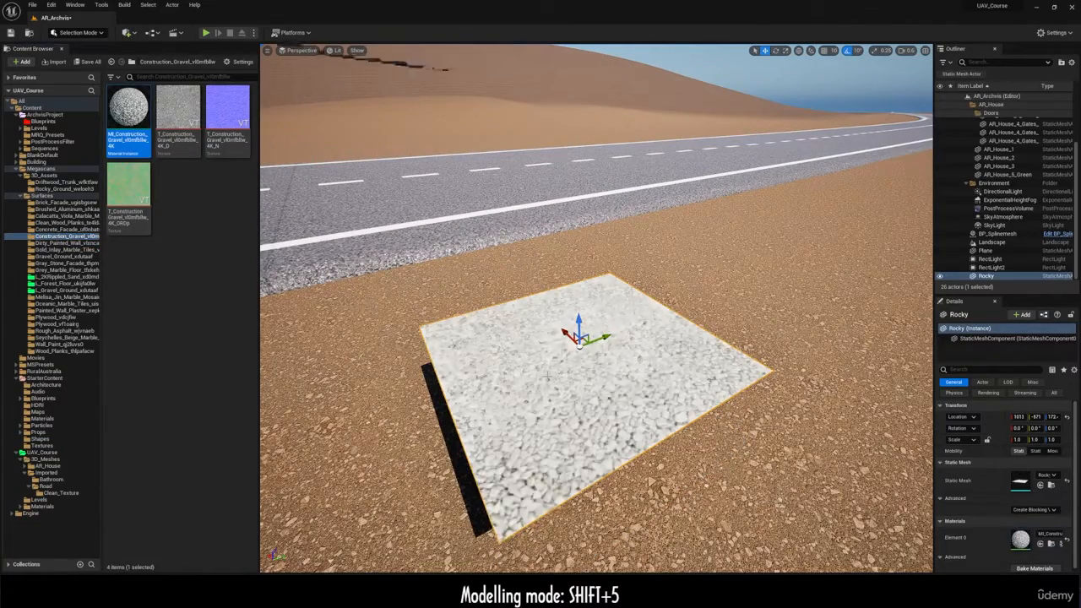
Step: Remesh the Rocky plane in Modeling mode with a target triangle count of 20000 and accept the result
{"action": "left_click", "coordinate": [79, 32]}
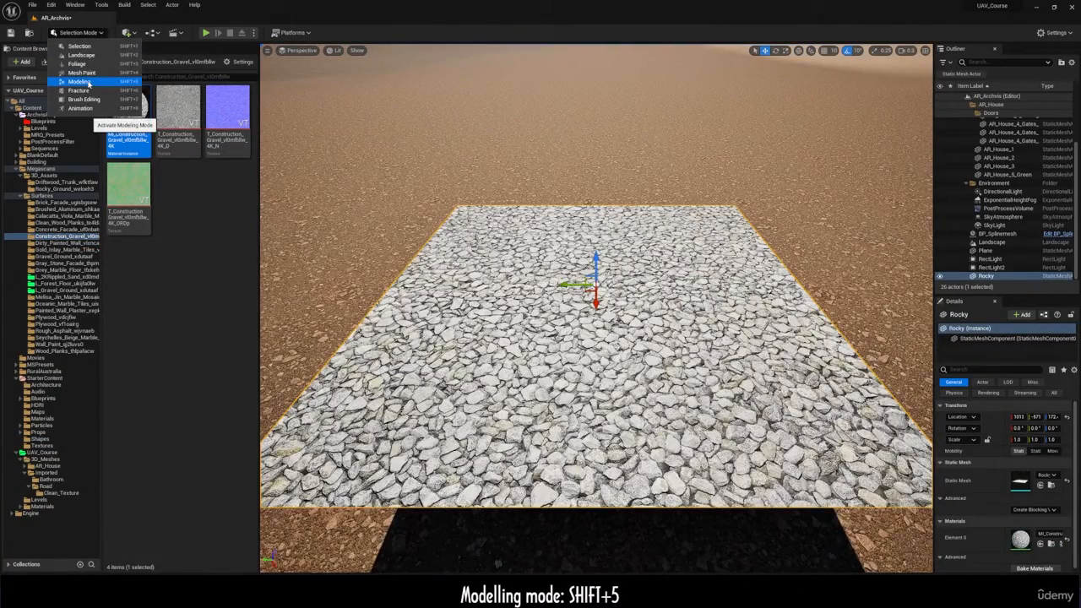
{"action": "left_click", "coordinate": [80, 81]}
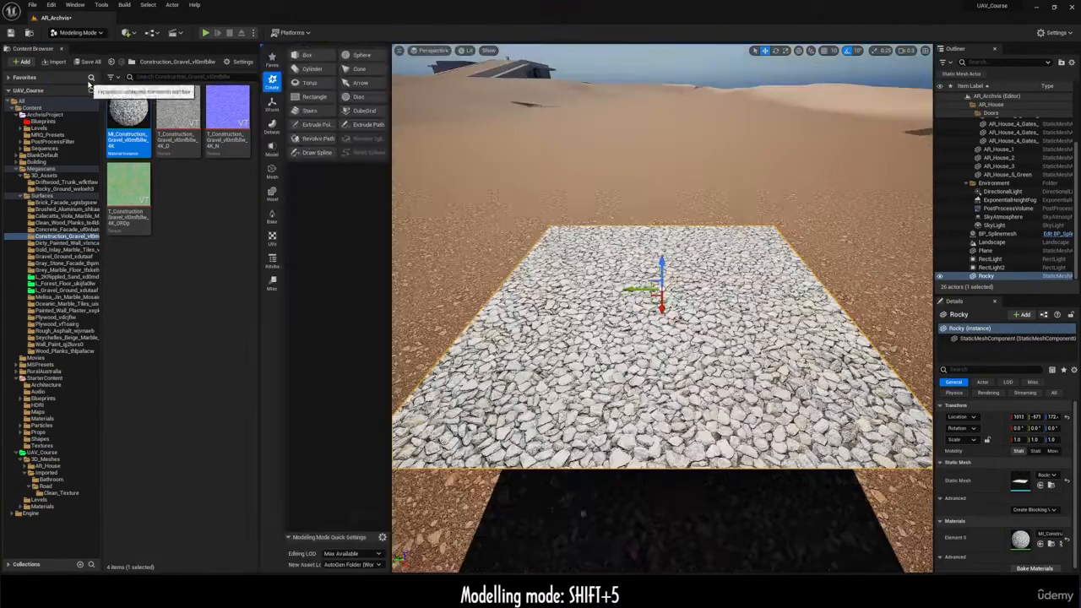
{"action": "left_click", "coordinate": [271, 170]}
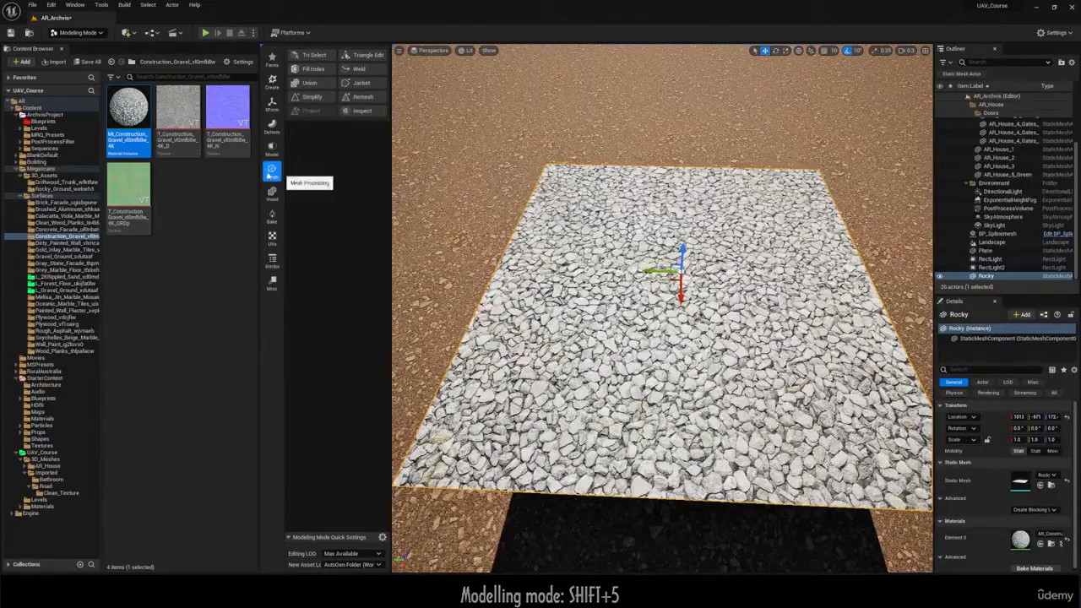
{"action": "left_click", "coordinate": [358, 97]}
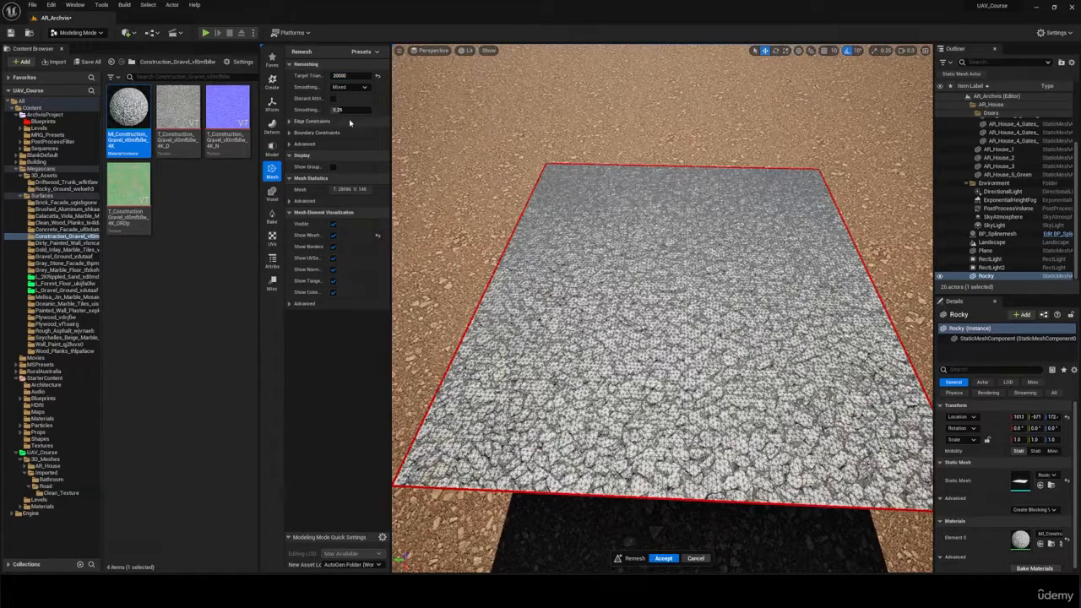
{"action": "left_click", "coordinate": [663, 558]}
Step: Set up a Displace on the Rocky plane with a Texture2D Map, using the Construction Gravel ORDp texture and its Blue channel
{"action": "left_click", "coordinate": [272, 125]}
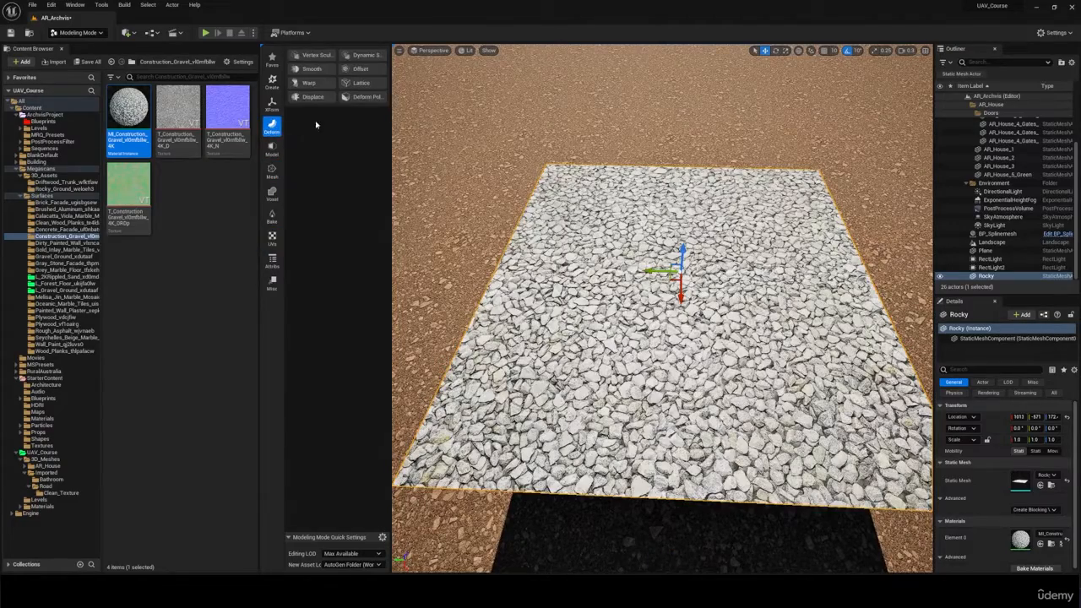
{"action": "left_click", "coordinate": [312, 96]}
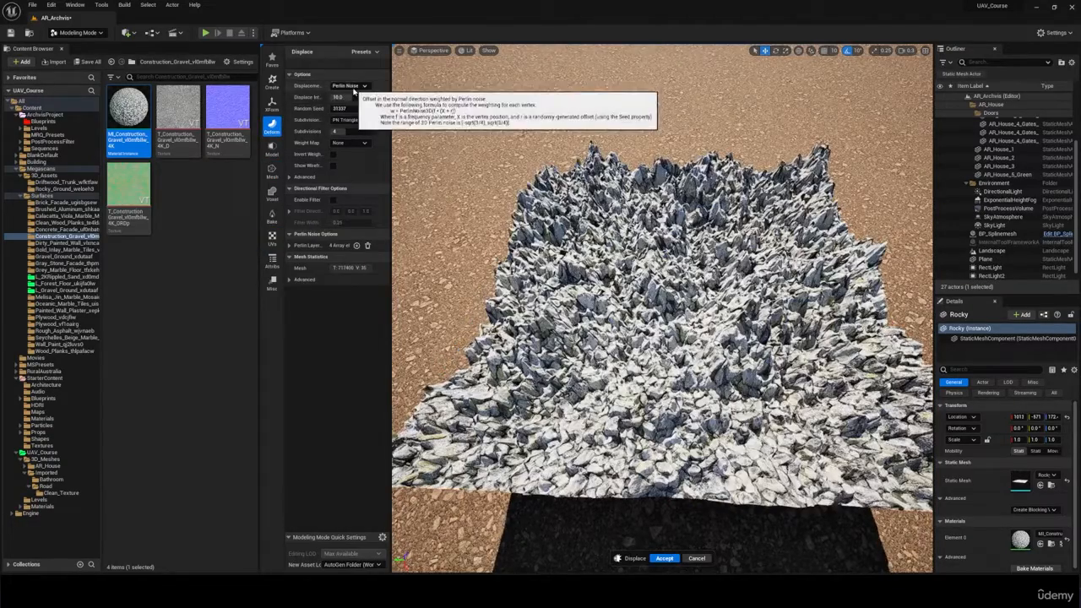
{"action": "left_click", "coordinate": [350, 87]}
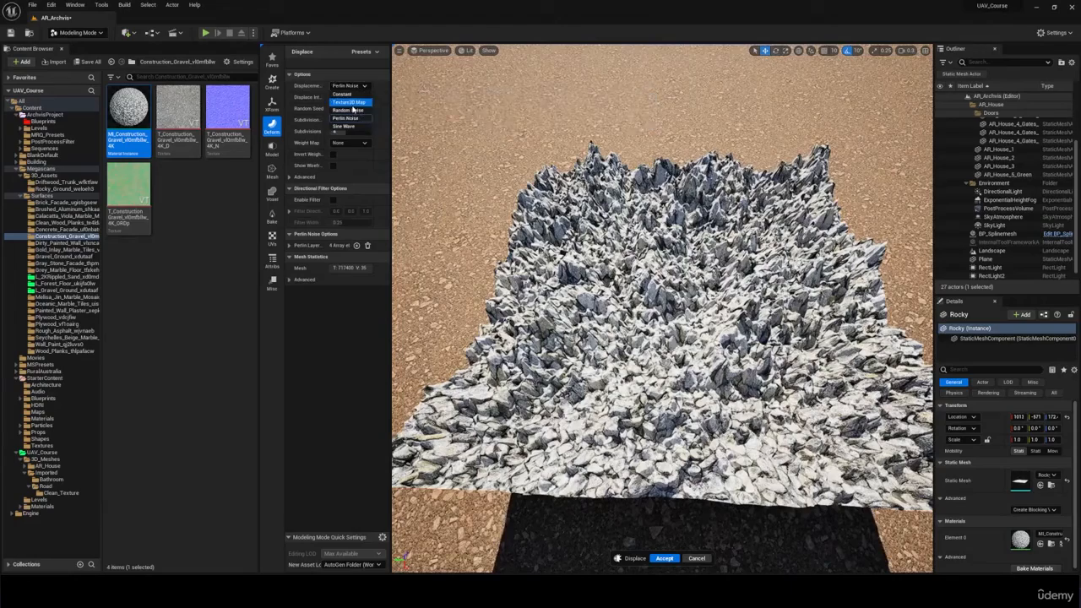
{"action": "left_click", "coordinate": [349, 102]}
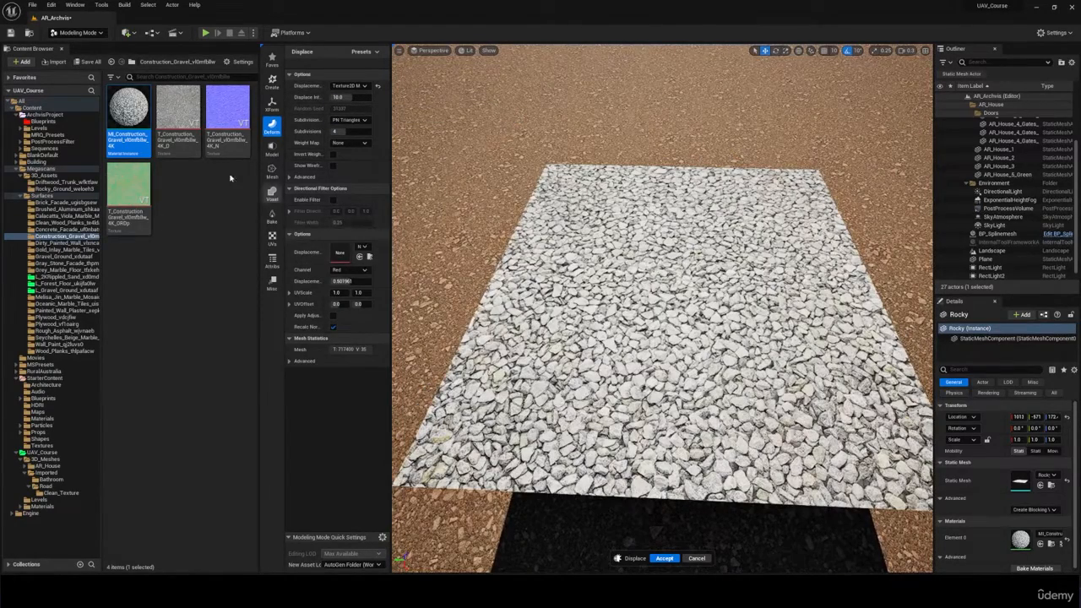
{"action": "left_click", "coordinate": [128, 196]}
{"action": "left_click_drag", "start_coordinate": [129, 196], "coordinate": [349, 251]}
{"action": "left_click", "coordinate": [344, 282]}
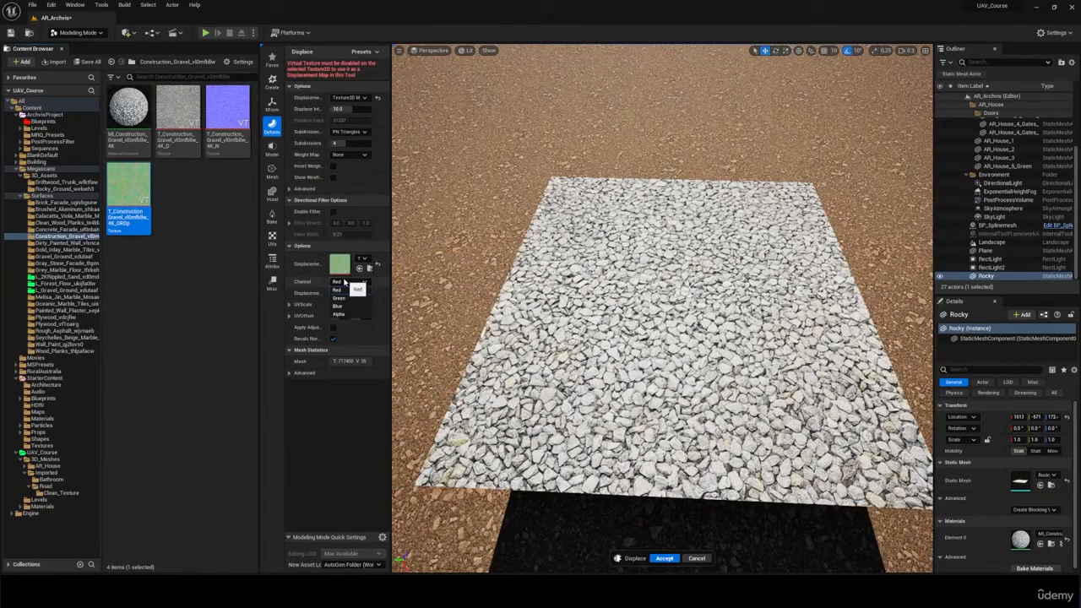
{"action": "left_click", "coordinate": [341, 312]}
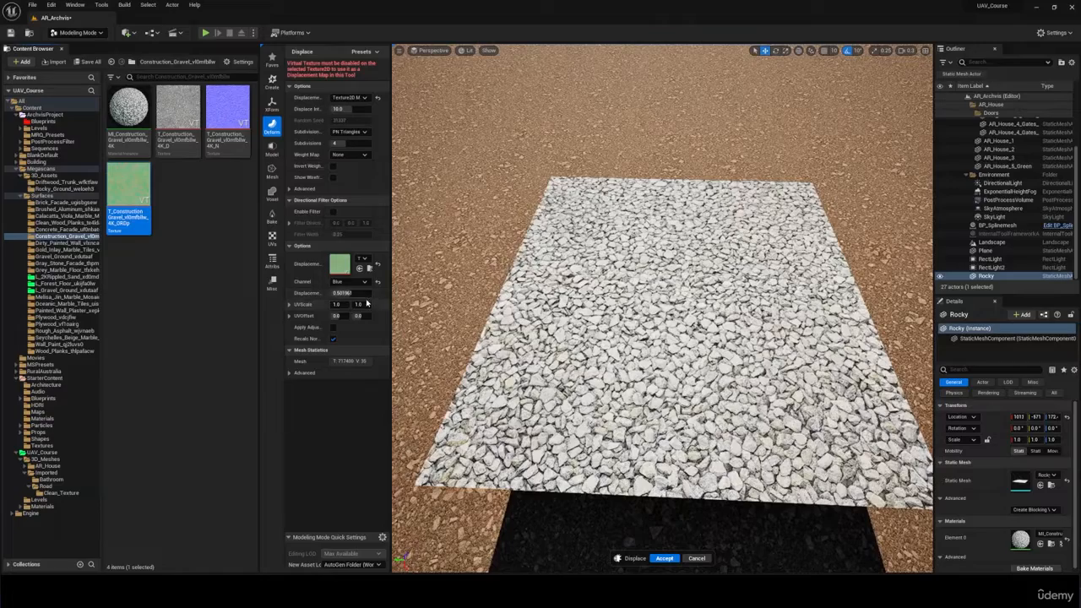
Step: Open the Construction Gravel ORDp texture and disable its Virtual Texture Streaming option so it can serve as a displacement map
{"action": "right_click_drag", "start_coordinate": [547, 288], "coordinate": [505, 179]}
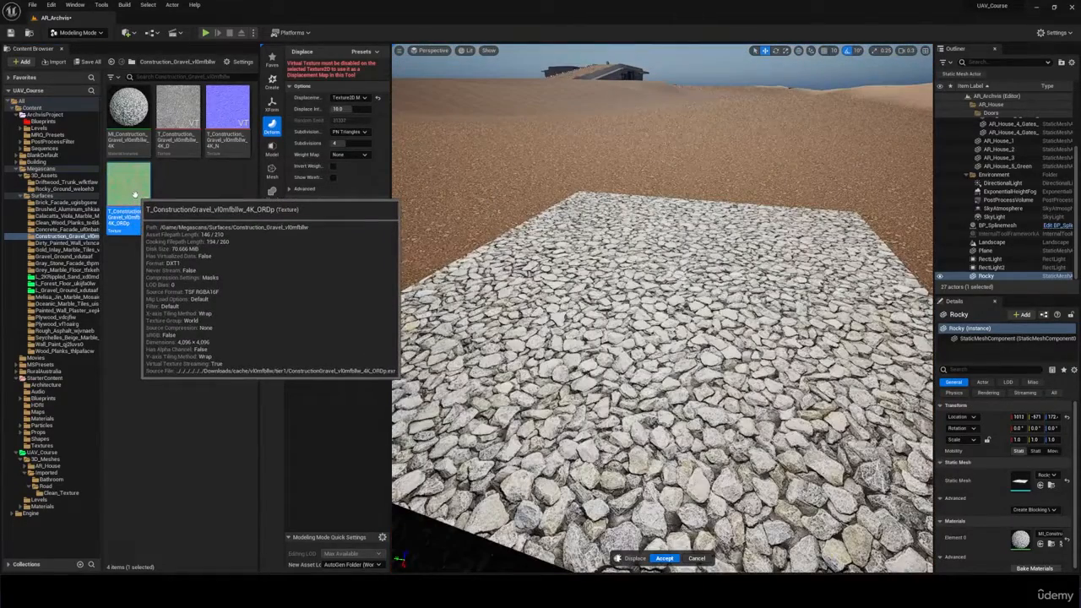
{"action": "double_click", "coordinate": [133, 195]}
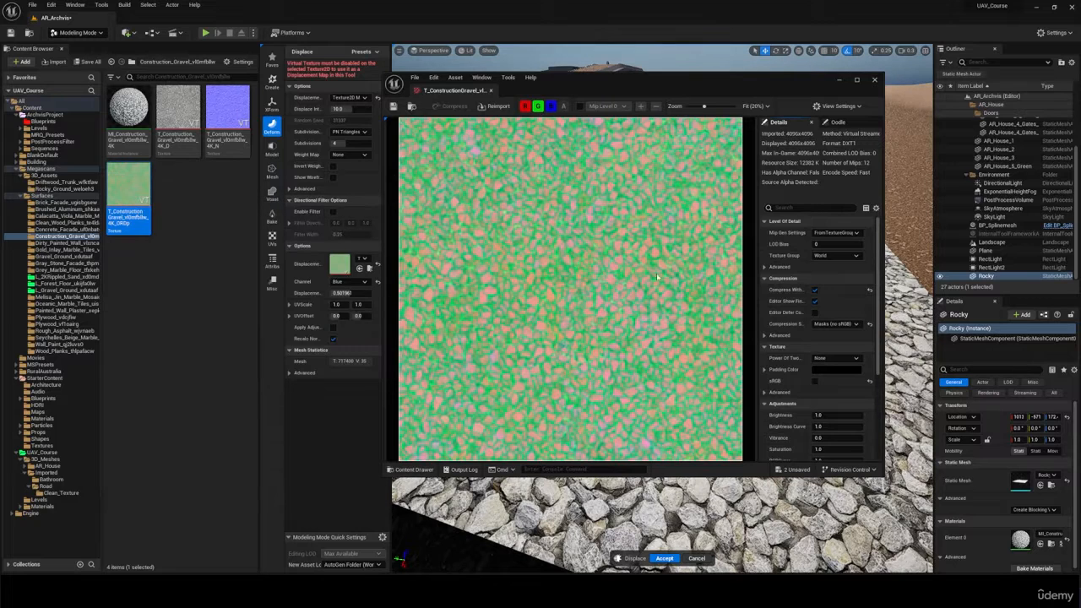
{"action": "left_click", "coordinate": [785, 208]}
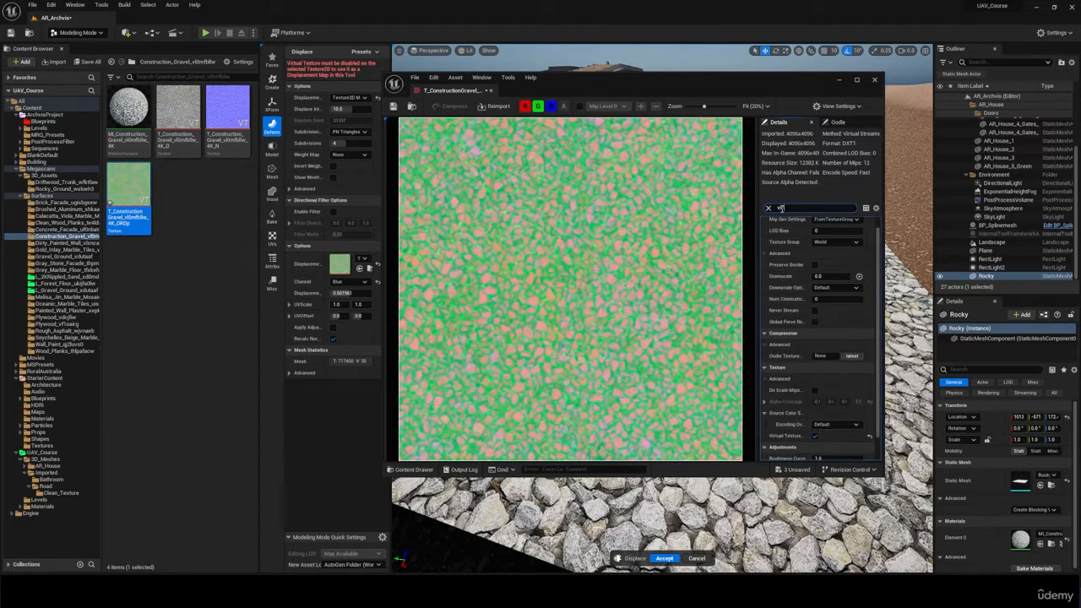
{"action": "type", "text": "virtu"}
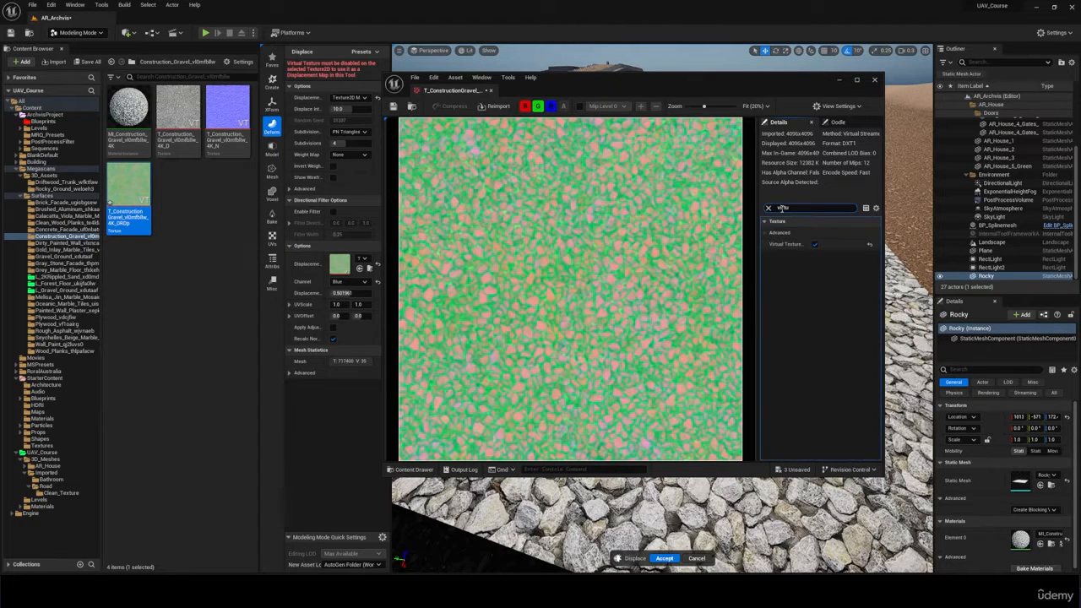
{"action": "left_click", "coordinate": [814, 245]}
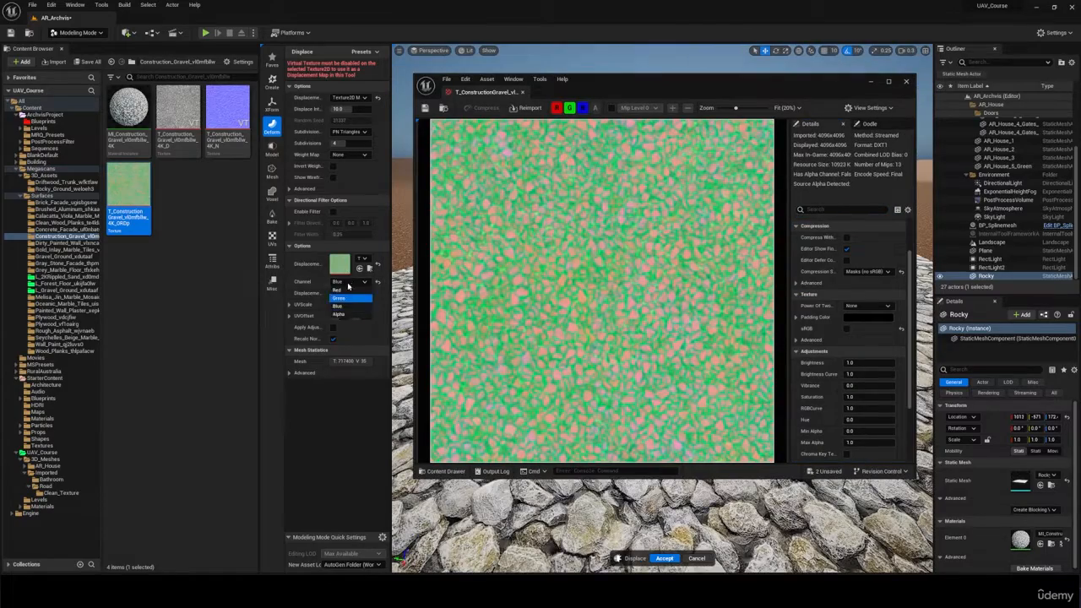
Step: Select the Blue channel for the Rocky plane's displacement map and accept the Displace result
{"action": "left_click", "coordinate": [340, 305]}
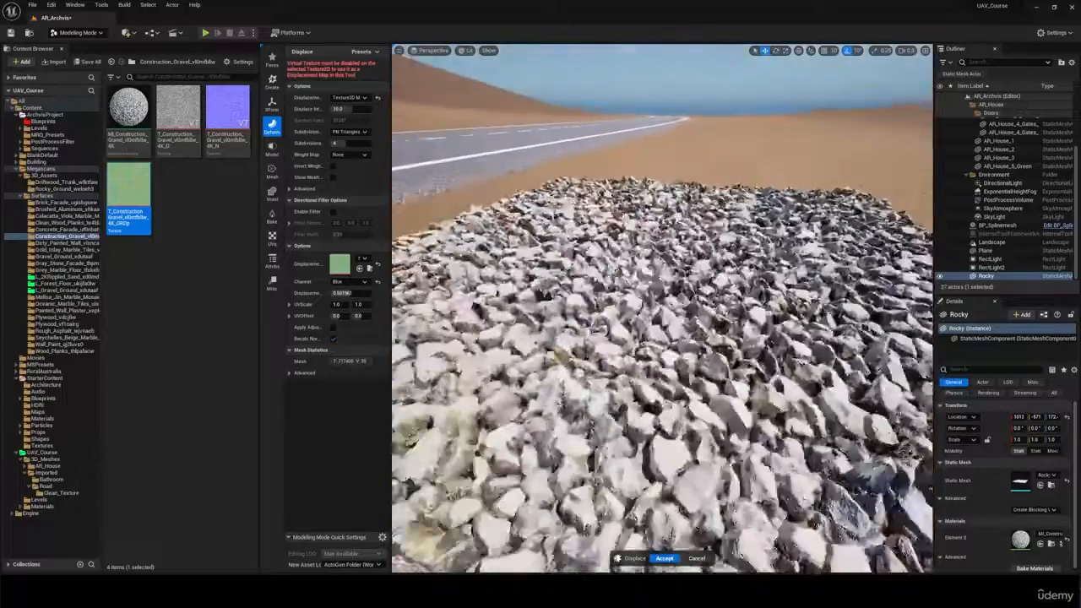
{"action": "right_click_drag", "start_coordinate": [662, 308], "coordinate": [743, 275]}
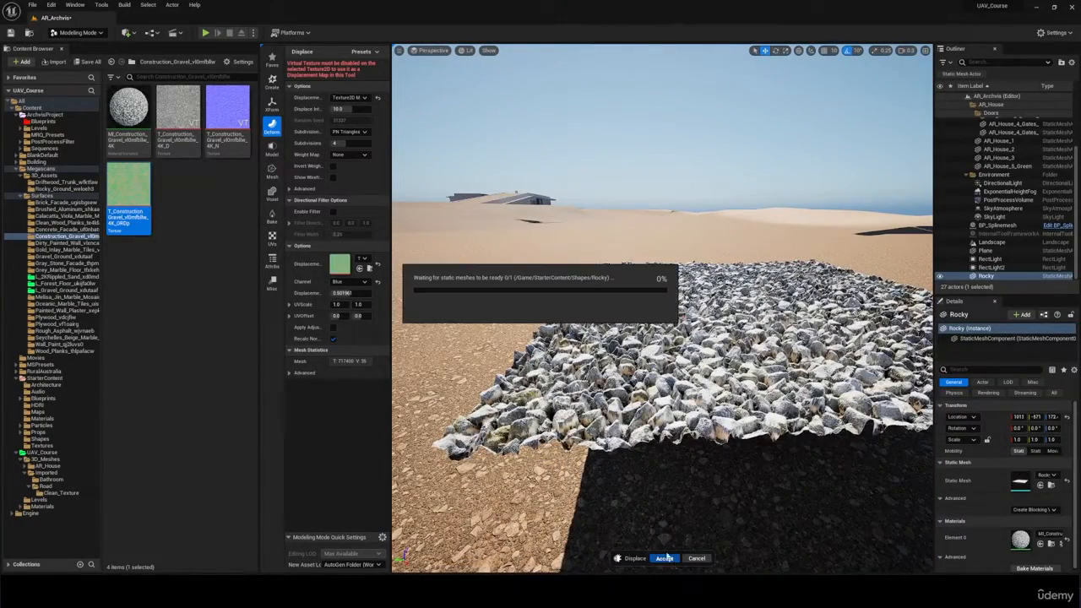
{"action": "right_click_drag", "start_coordinate": [662, 308], "coordinate": [583, 279]}
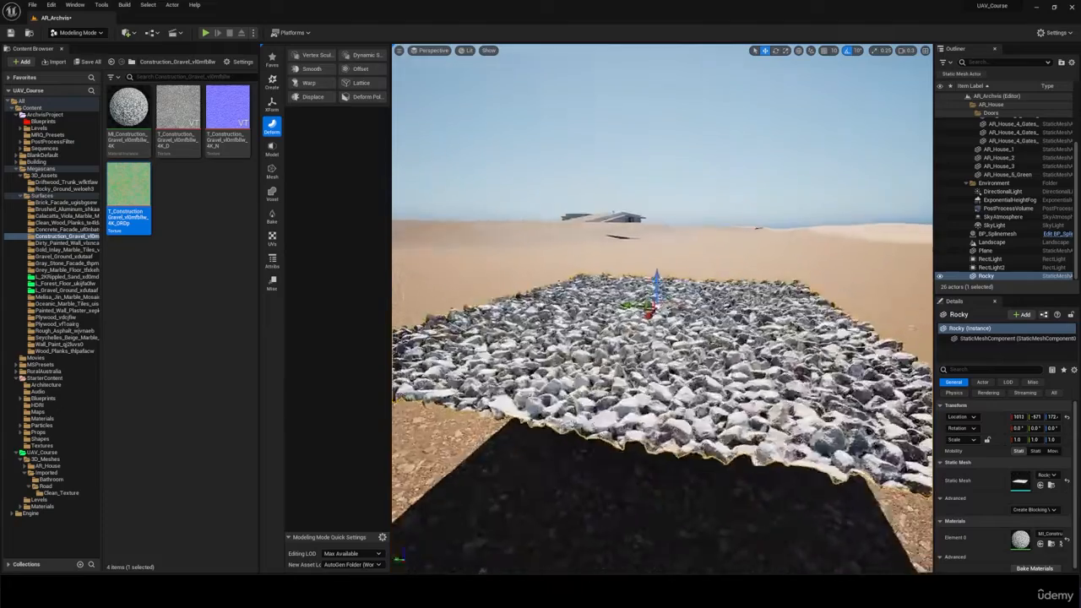
Step: Start a Lattice deformation on the displaced Rocky mesh and select the control points along its outer edges
{"action": "left_click", "coordinate": [362, 83]}
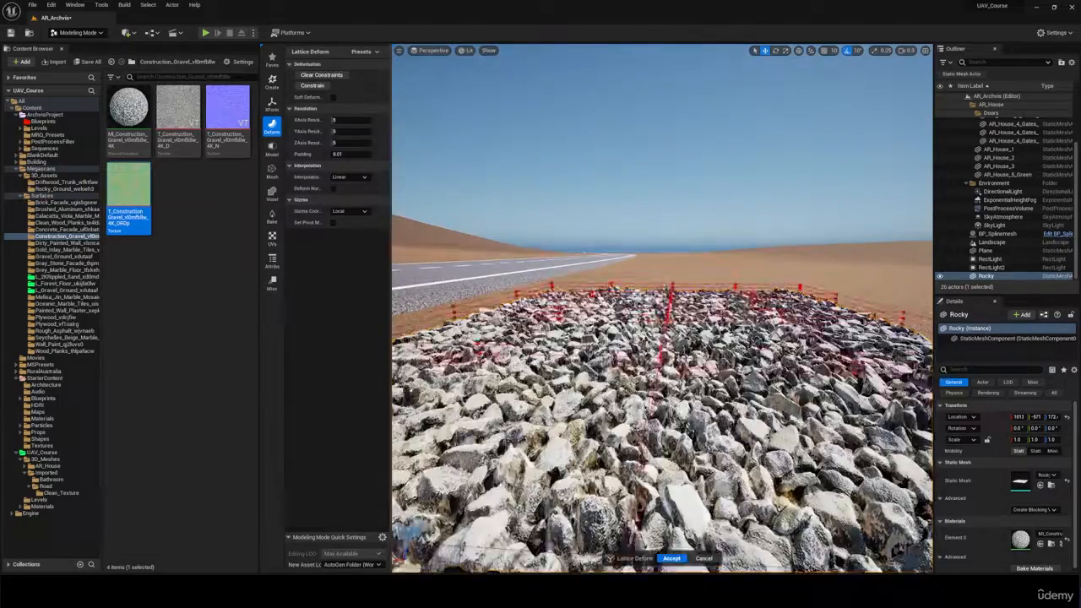
{"action": "right_click_drag", "start_coordinate": [662, 308], "coordinate": [607, 287]}
{"action": "left_click", "coordinate": [626, 327]}
{"action": "right_click_drag", "start_coordinate": [625, 327], "coordinate": [642, 380]}
{"action": "left_click_drag", "start_coordinate": [589, 237], "coordinate": [663, 422]}
{"action": "right_click_drag", "start_coordinate": [632, 279], "coordinate": [667, 292]}
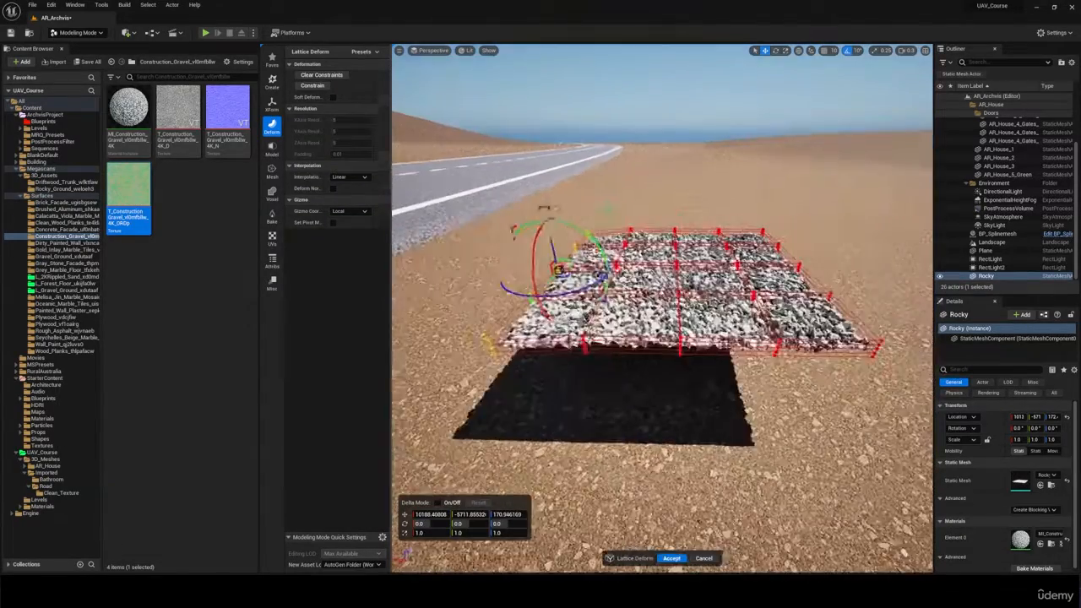
{"action": "left_click_drag", "start_coordinate": [925, 325], "coordinate": [499, 396], "text": "shift"}
{"action": "right_click_drag", "start_coordinate": [641, 338], "coordinate": [439, 321]}
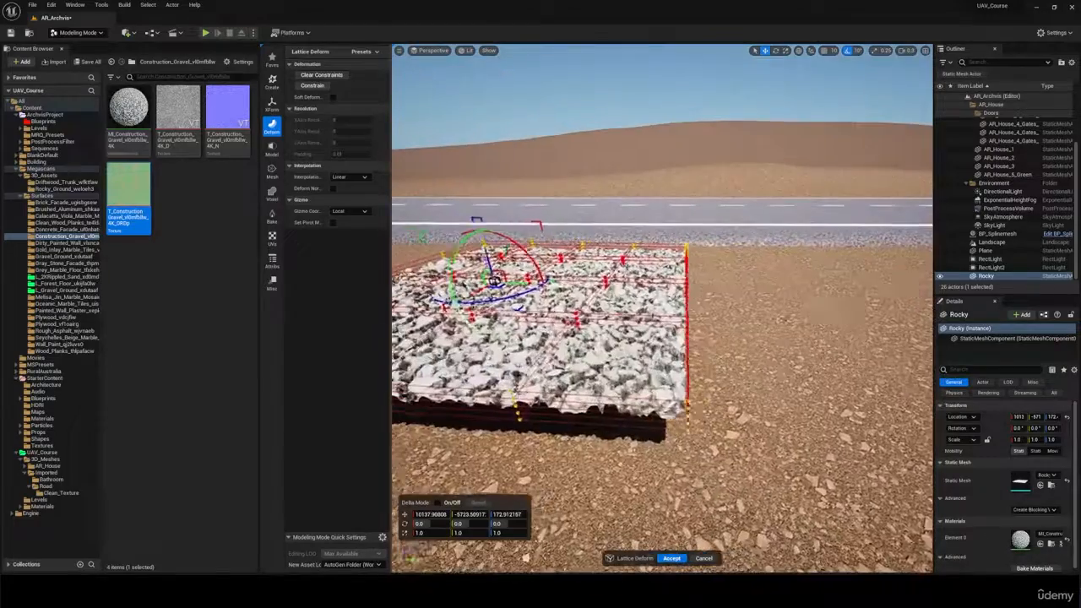
Step: Try adjusting the selected lattice edge points of the Rocky mesh and undo the last two changes
{"action": "left_click_drag", "start_coordinate": [548, 276], "coordinate": [596, 284]}
{"action": "right_click_drag", "start_coordinate": [671, 380], "coordinate": [735, 464]}
{"action": "left_click", "coordinate": [670, 379]}
{"action": "key", "text": "ctrl+z"}
{"action": "key", "text": "ctrl+z"}
Step: Complete the selection of the Rocky mesh's lattice edge points, lower them slightly, and accept the Lattice deformation
{"action": "right_click_drag", "start_coordinate": [735, 380], "coordinate": [735, 355]}
{"action": "left_click_drag", "start_coordinate": [464, 144], "coordinate": [574, 388], "text": "shift"}
{"action": "right_click_drag", "start_coordinate": [574, 389], "coordinate": [595, 321]}
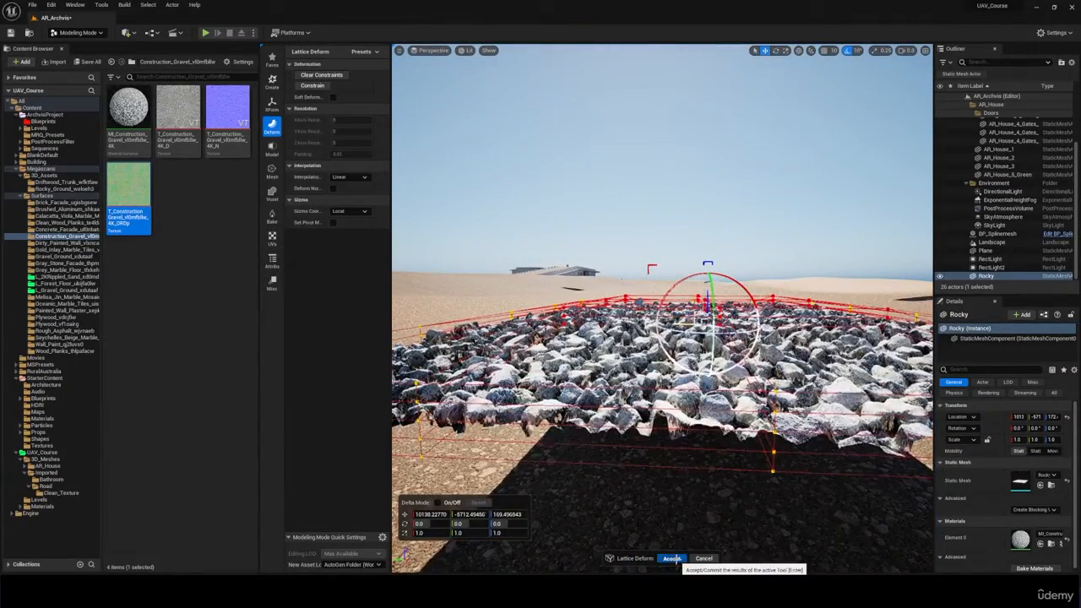
{"action": "left_click", "coordinate": [671, 558]}
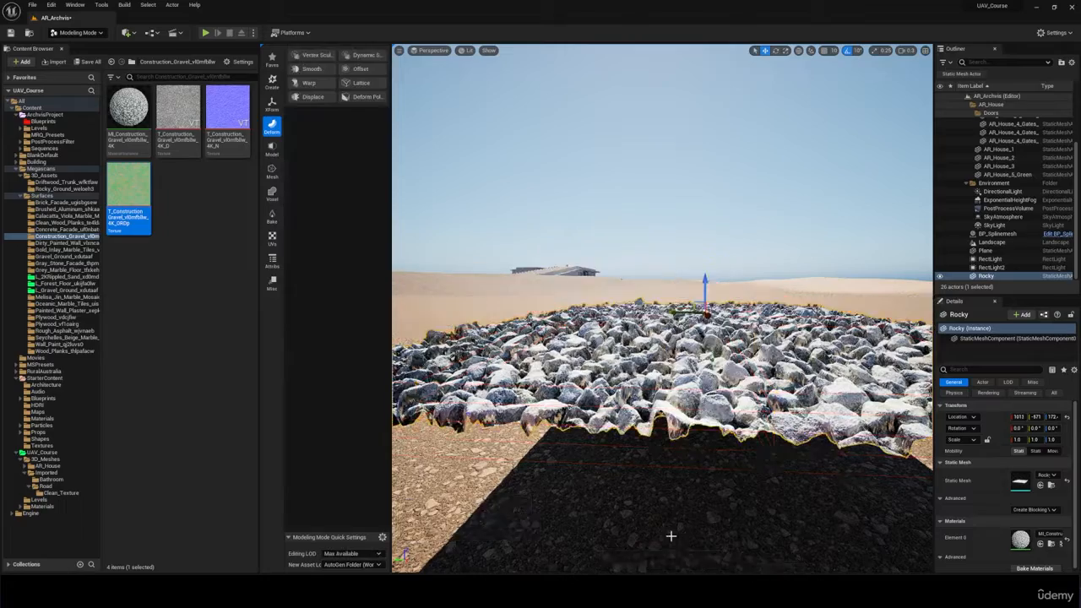
{"action": "right_click_drag", "start_coordinate": [671, 535], "coordinate": [670, 507]}
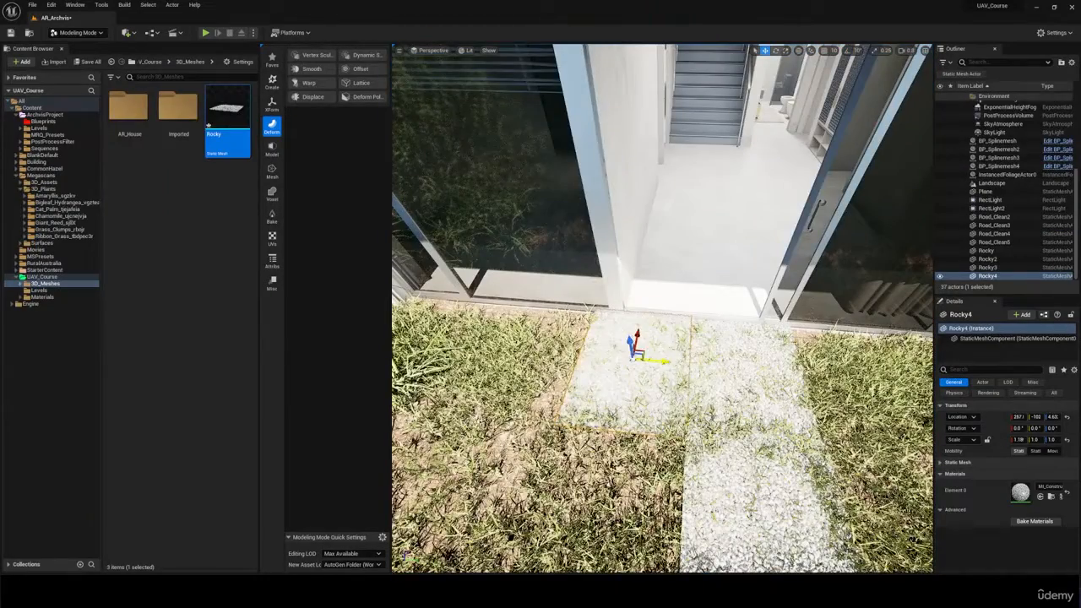
Step: Duplicate the Rocky gravel tile end to end on both sides of the path, extending the strip along the house's glass doors
{"action": "left_click_drag", "start_coordinate": [665, 360], "coordinate": [583, 351], "text": "alt"}
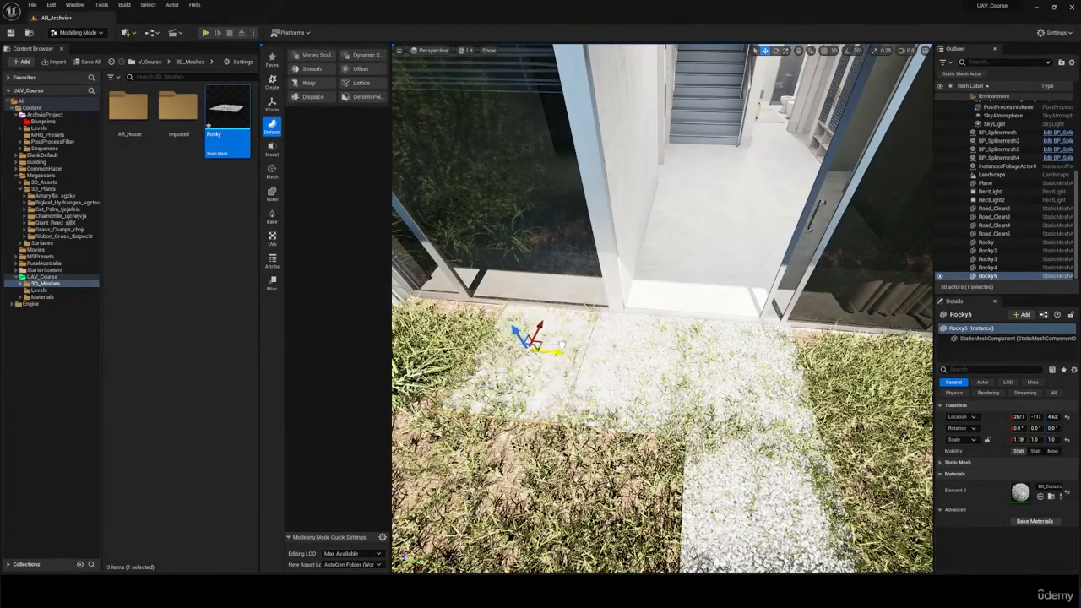
{"action": "left_click_drag", "start_coordinate": [554, 348], "coordinate": [467, 340], "text": "alt"}
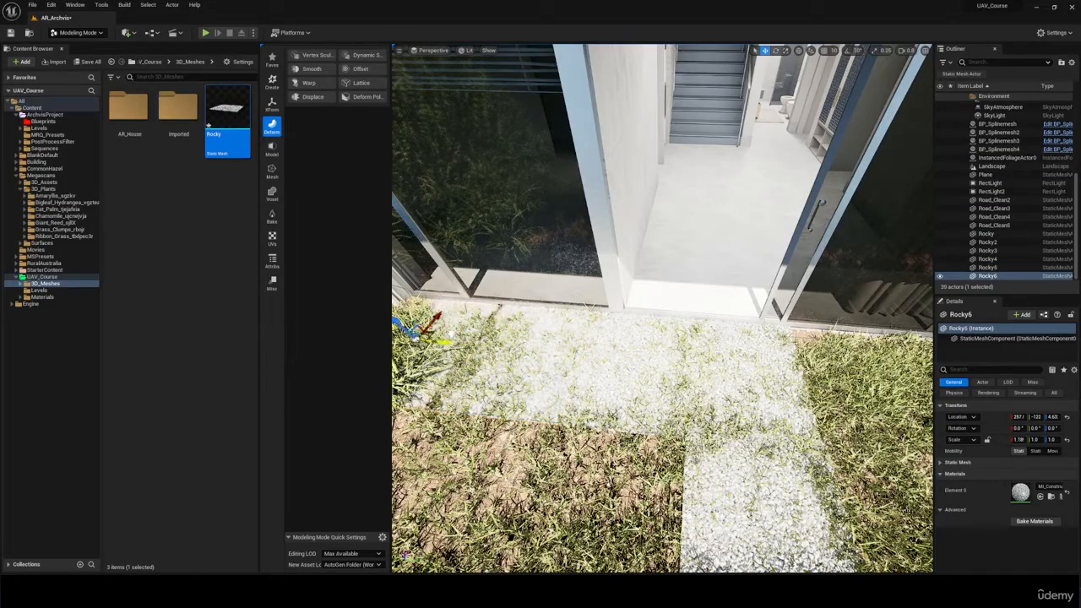
{"action": "mouse_move", "coordinate": [462, 336]}
{"action": "right_mouse_down"}
{"action": "mouse_move", "coordinate": [410, 335]}
{"action": "mouse_move", "coordinate": [462, 336]}
{"action": "right_mouse_up"}
{"action": "key", "text": "s"}
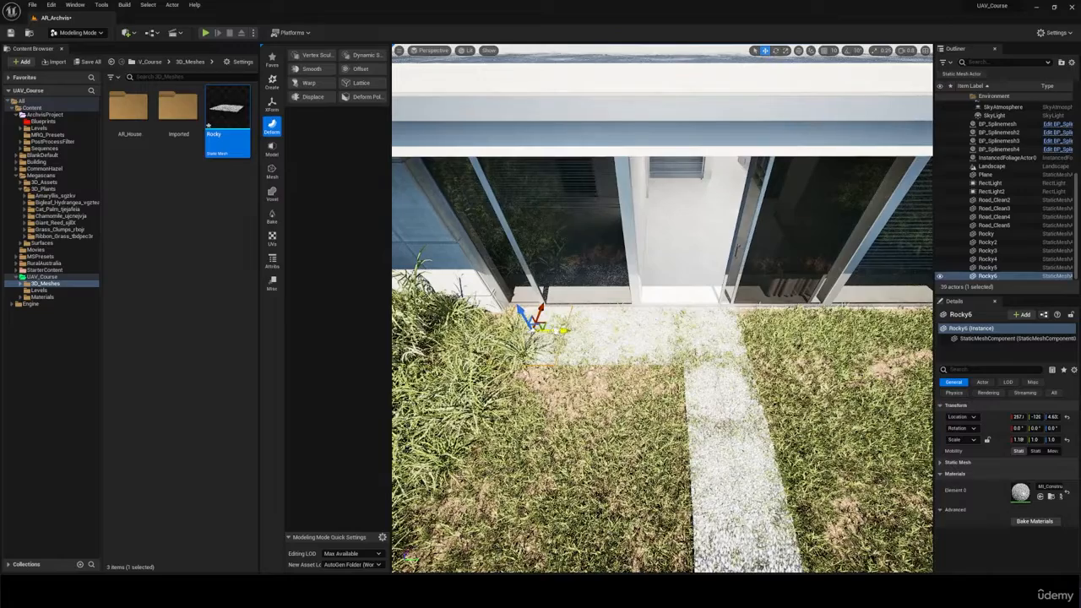
{"action": "left_click_drag", "start_coordinate": [557, 330], "coordinate": [773, 329], "text": "alt"}
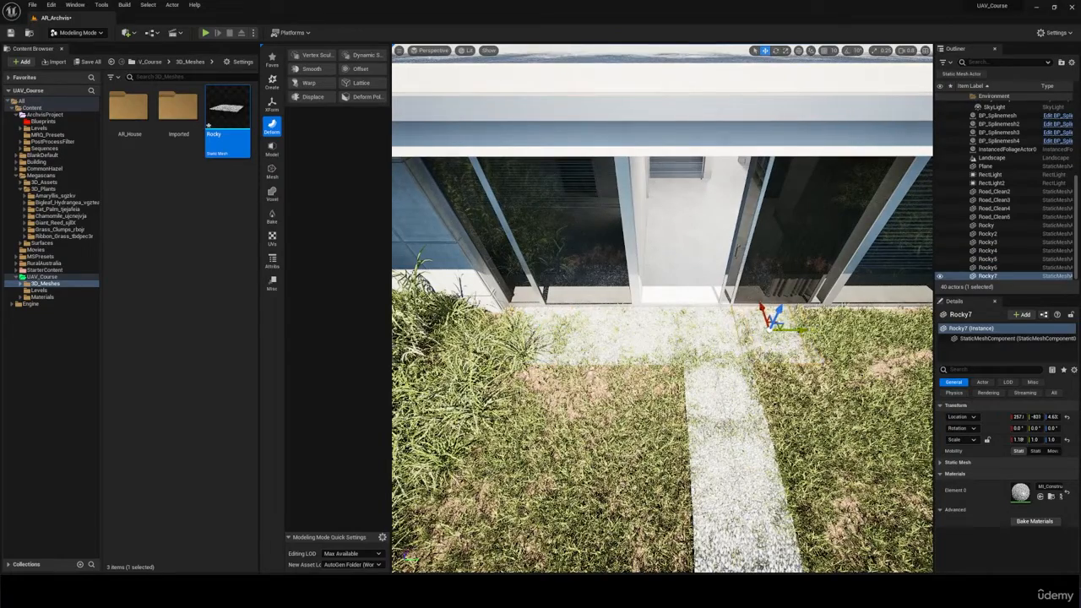
{"action": "key", "text": "d"}
{"action": "right_click_drag", "start_coordinate": [772, 329], "coordinate": [761, 329]}
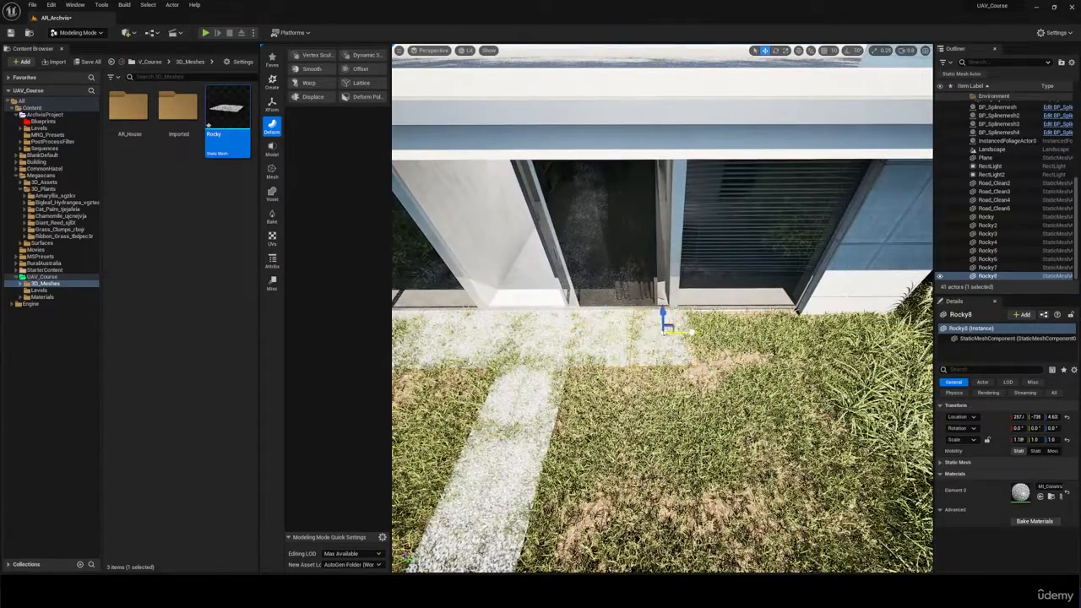